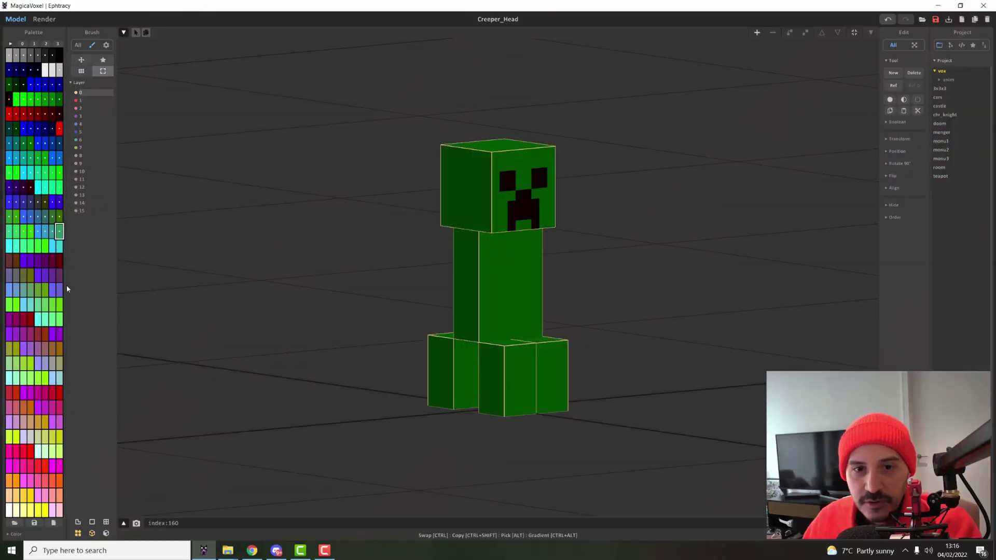
Try out several palette colours: dark blue, the last pink, the first grey and red shades
{"action": "left_click", "coordinate": [38, 451]}
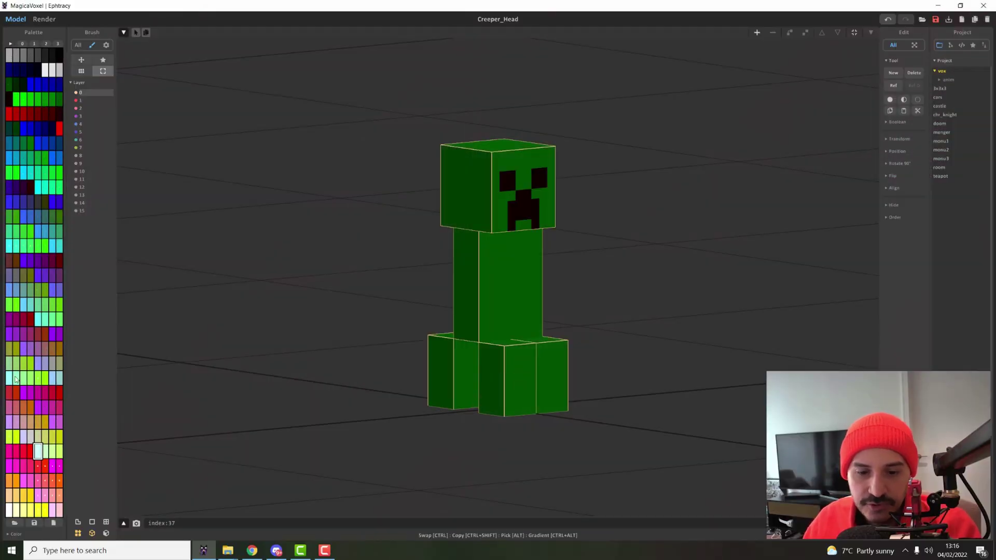
{"action": "left_click", "coordinate": [21, 72]}
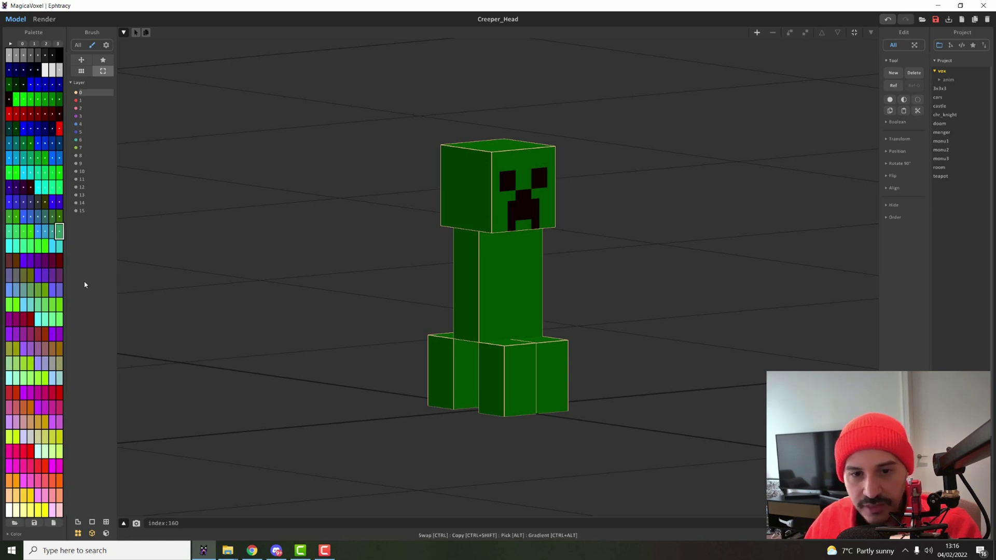
{"action": "left_click", "coordinate": [60, 511]}
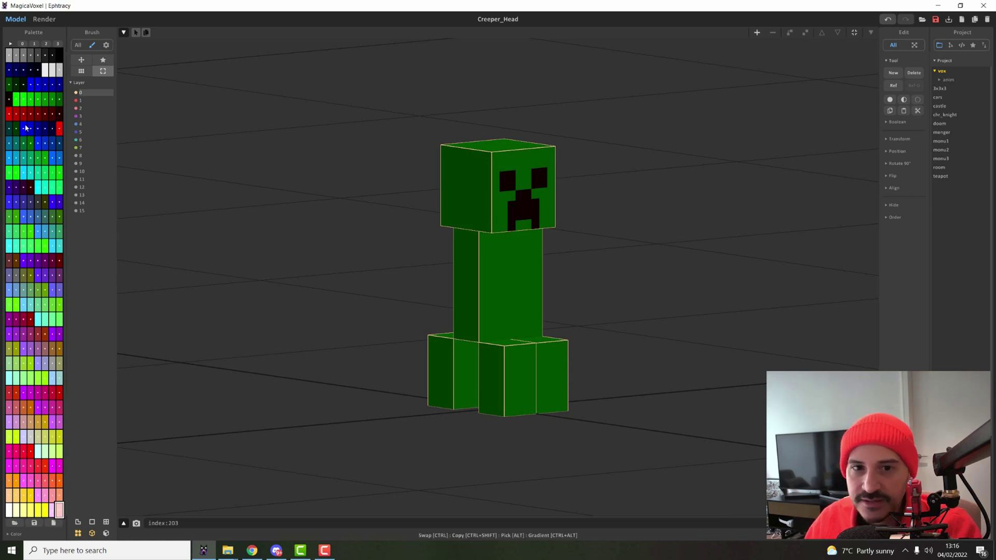
{"action": "left_click", "coordinate": [16, 61]}
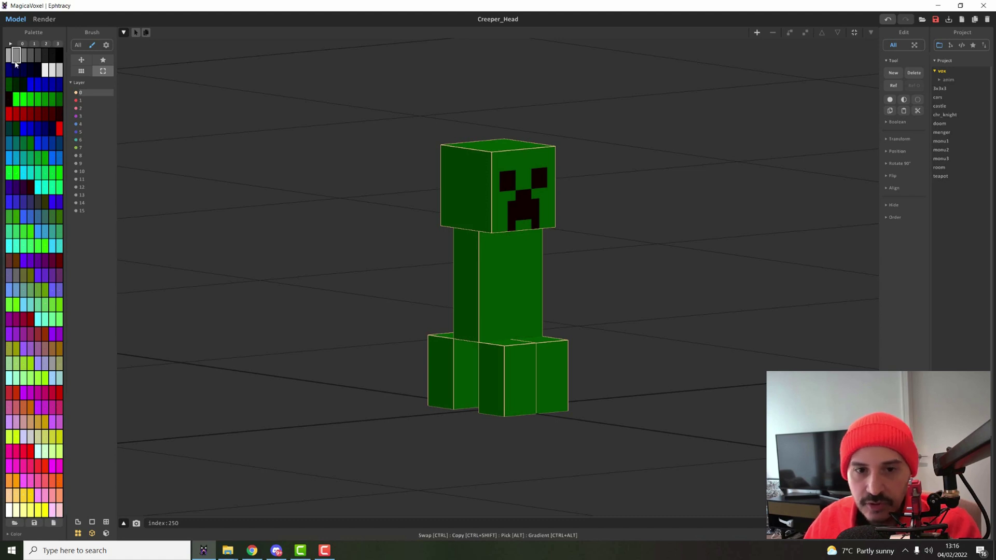
{"action": "left_click", "coordinate": [17, 113]}
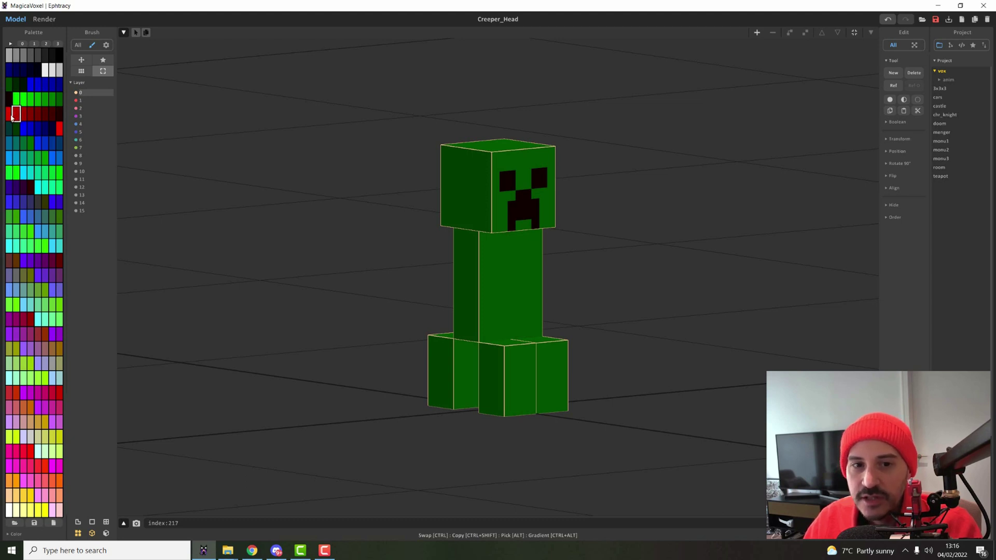
{"action": "left_click", "coordinate": [11, 118]}
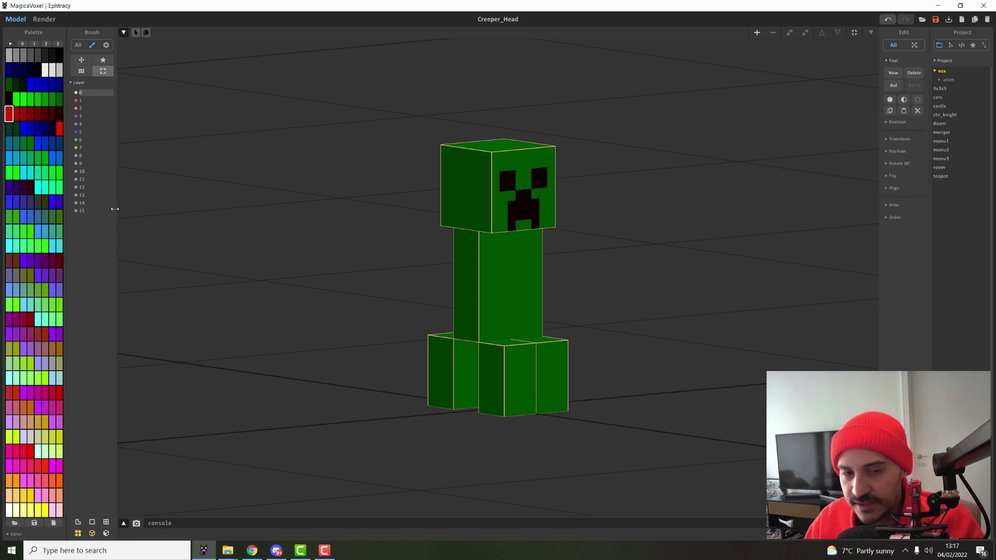
{"action": "left_click", "coordinate": [10, 536]}
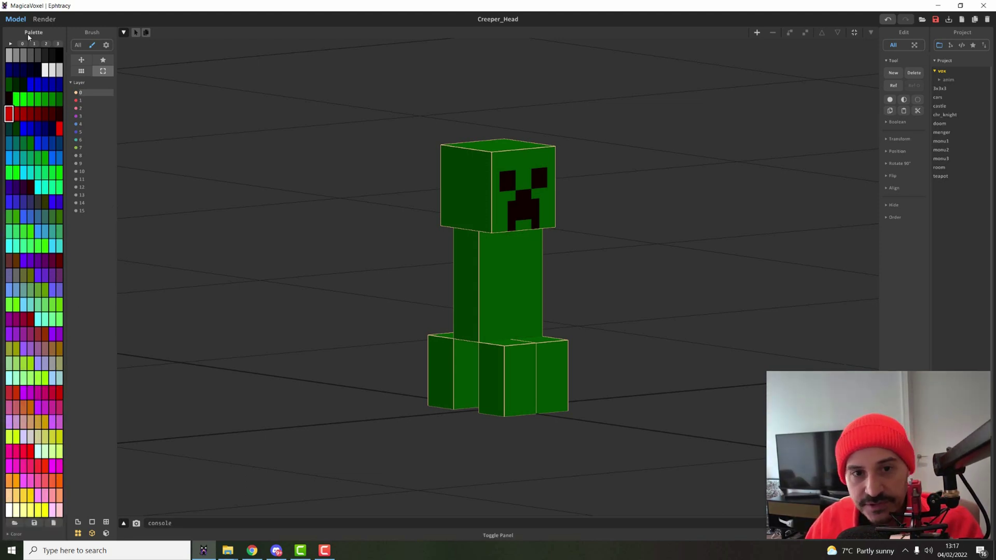
Hide and show the palette panel a few times, leaving it visible
{"action": "left_click", "coordinate": [6, 34]}
{"action": "left_click", "coordinate": [6, 34]}
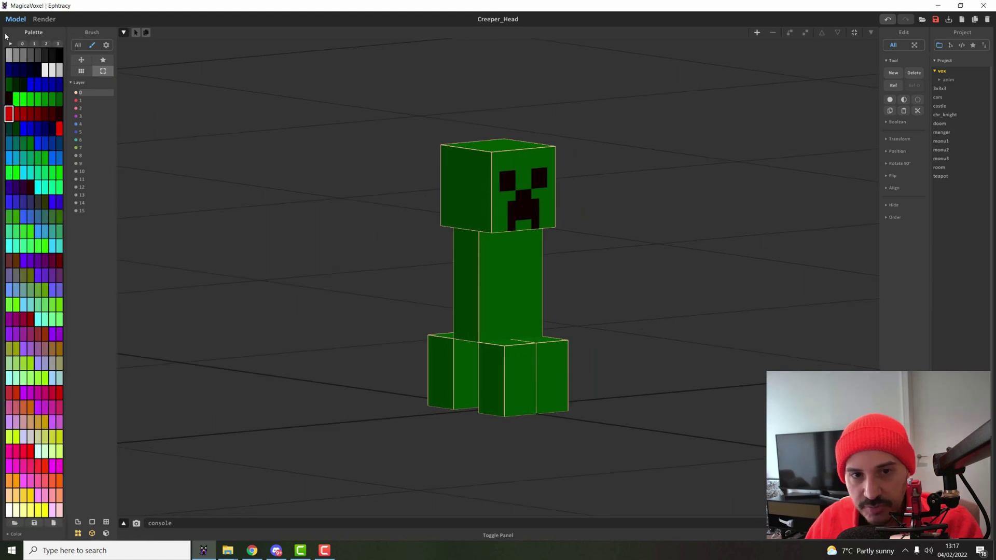
{"action": "left_click", "coordinate": [6, 34]}
{"action": "left_click", "coordinate": [7, 34]}
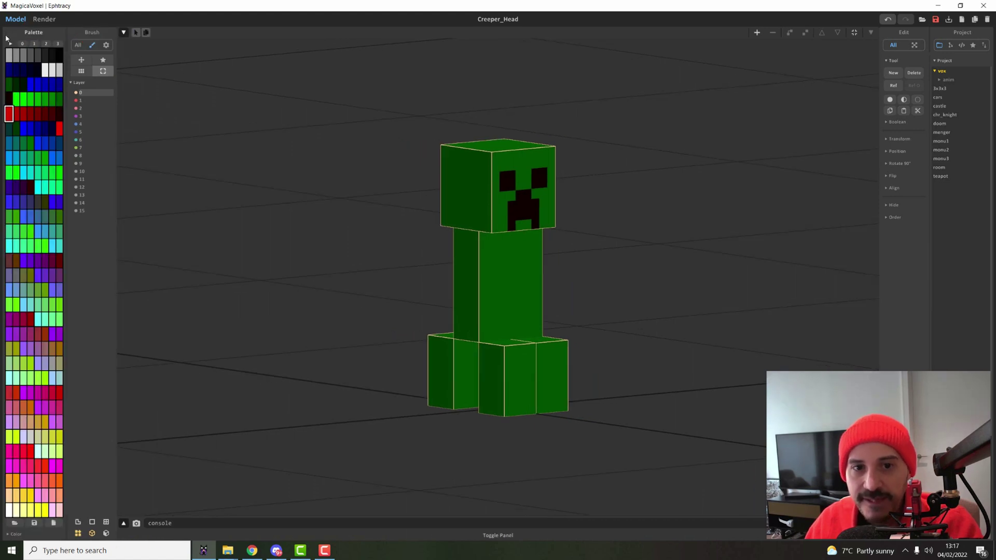
Pick the last pink colour and select every part of the Creeper
{"action": "left_click", "coordinate": [60, 511]}
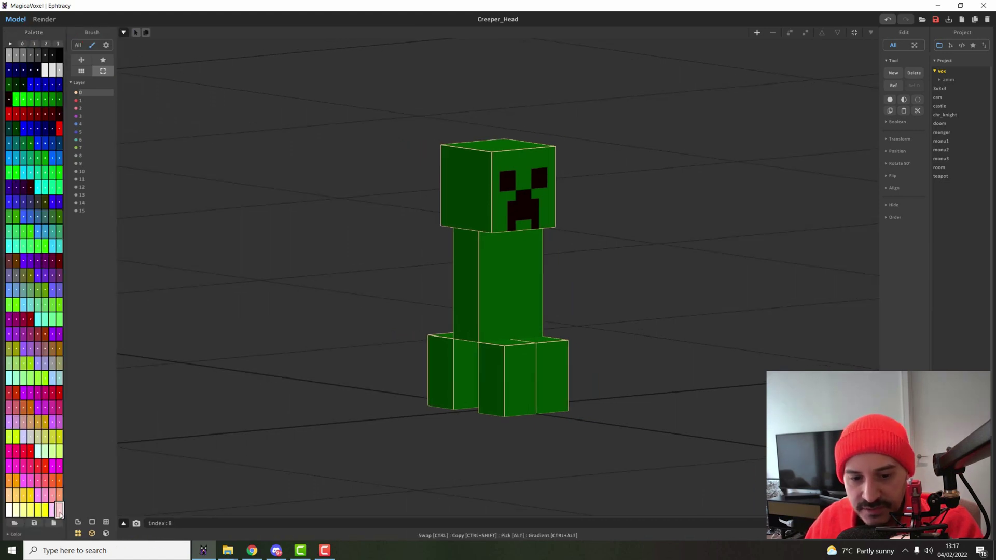
{"action": "left_click_drag", "start_coordinate": [409, 100], "coordinate": [765, 466]}
{"action": "left_click", "coordinate": [756, 224]}
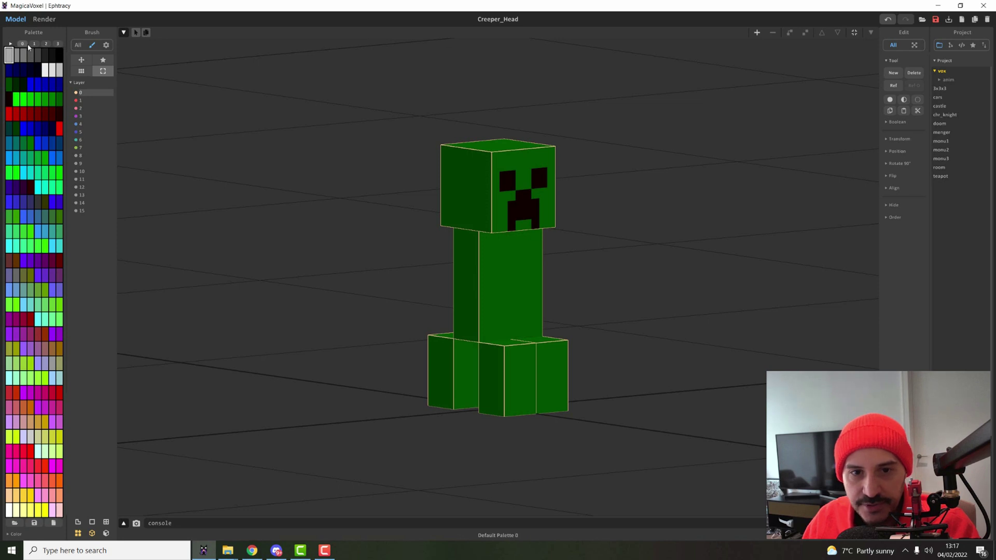
Reveal the palette's note column, briefly edit the note, then hide the column
{"action": "left_click", "coordinate": [10, 43]}
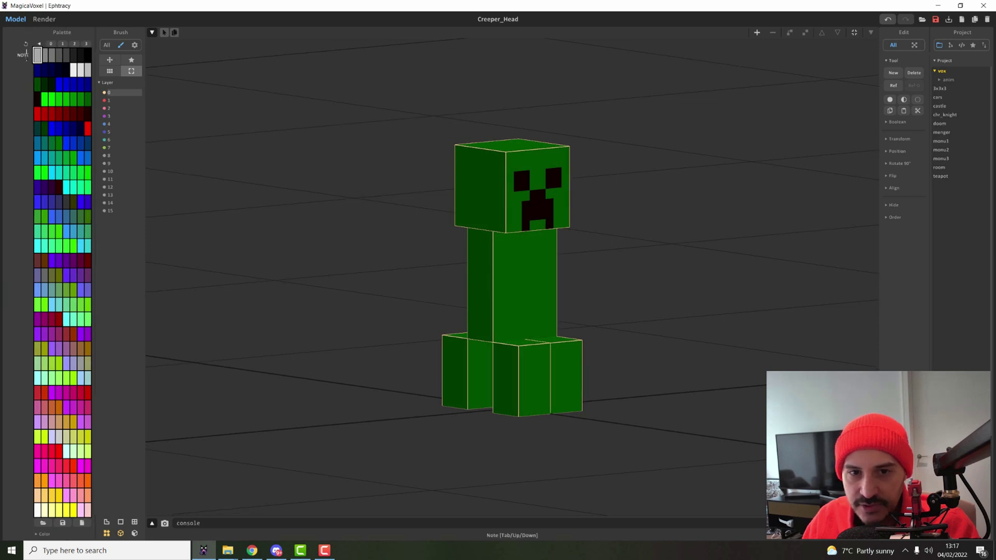
{"action": "left_click", "coordinate": [26, 55]}
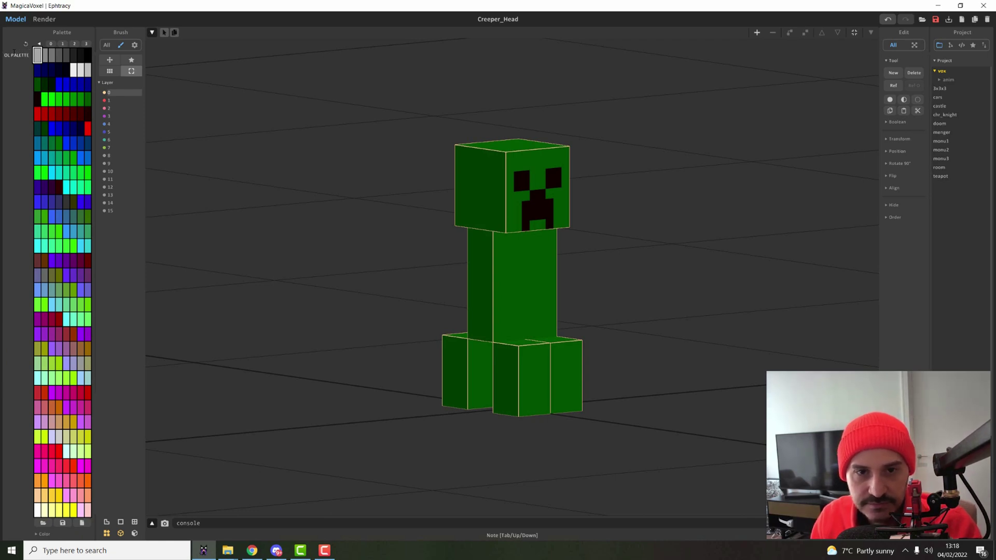
{"action": "left_click", "coordinate": [39, 43]}
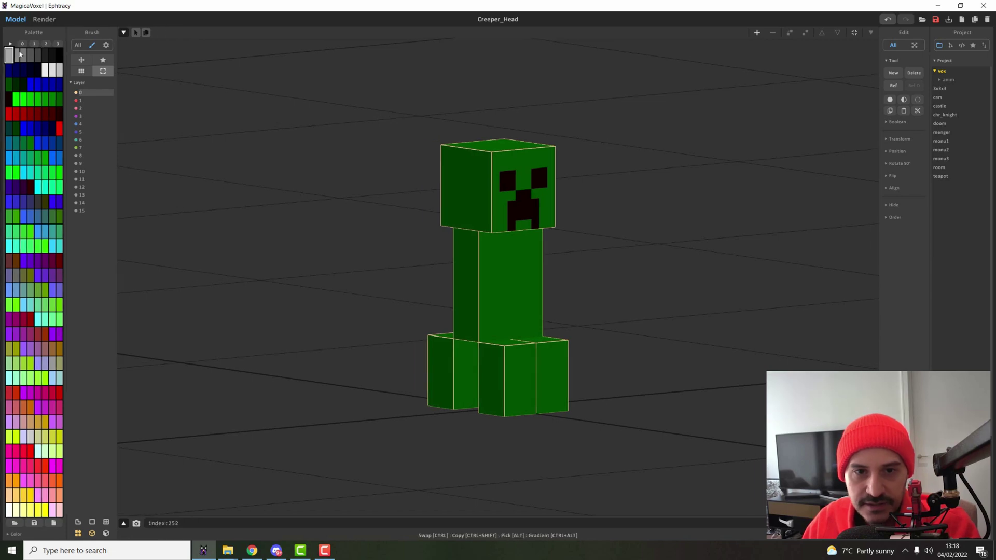
{"action": "left_click", "coordinate": [11, 43]}
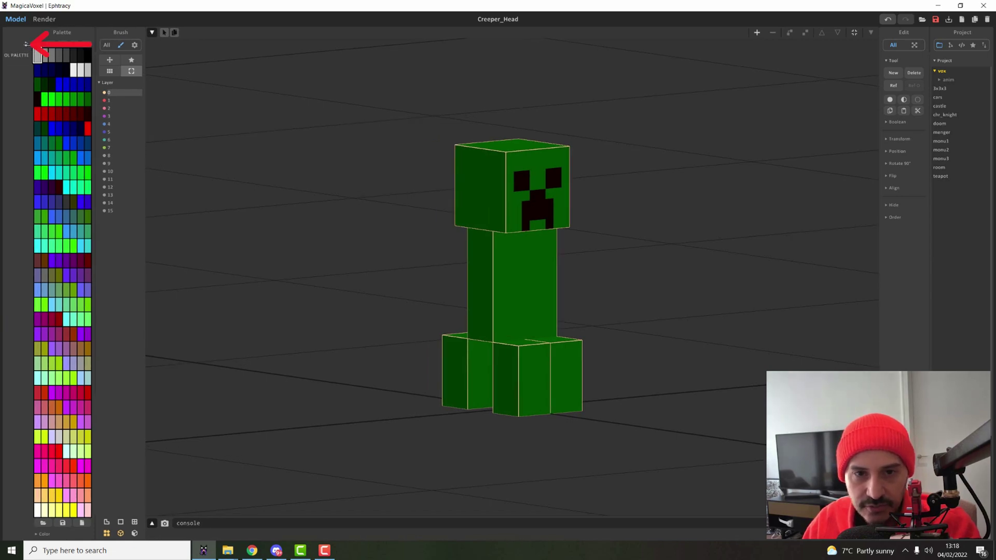
{"action": "left_click", "coordinate": [26, 46]}
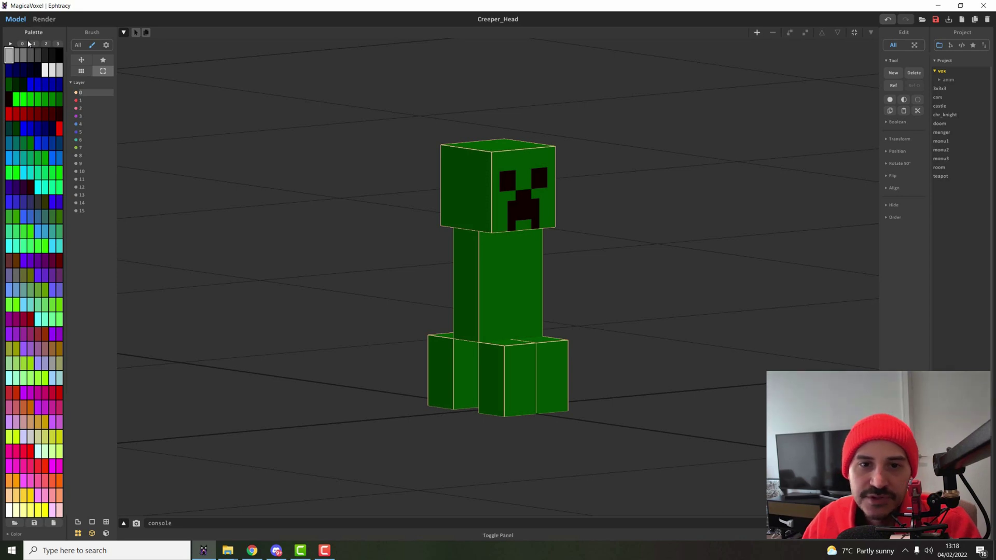
Preview palettes 1, 0 and 2, then load the nearly blank palette 3
{"action": "left_click", "coordinate": [35, 45]}
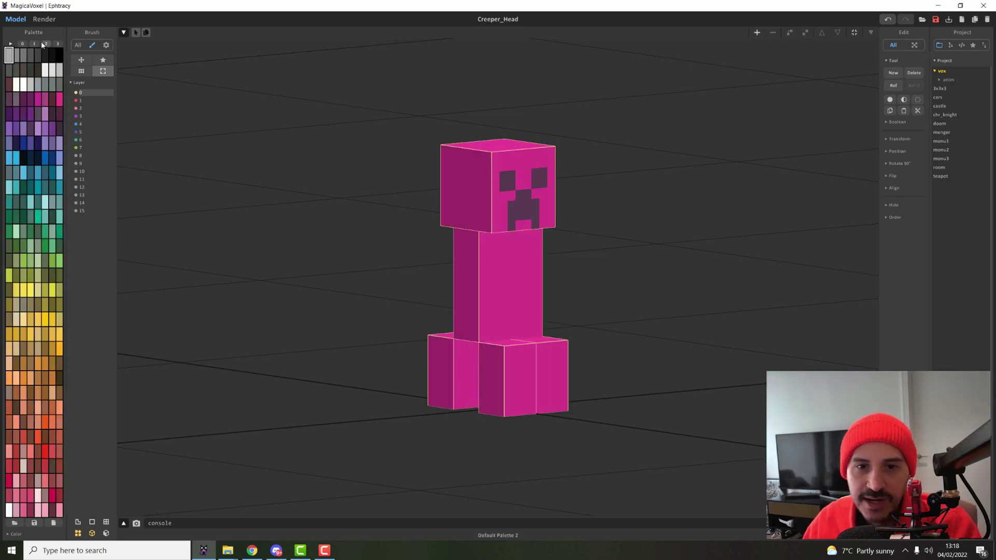
{"action": "left_click", "coordinate": [43, 45]}
{"action": "left_click", "coordinate": [23, 45]}
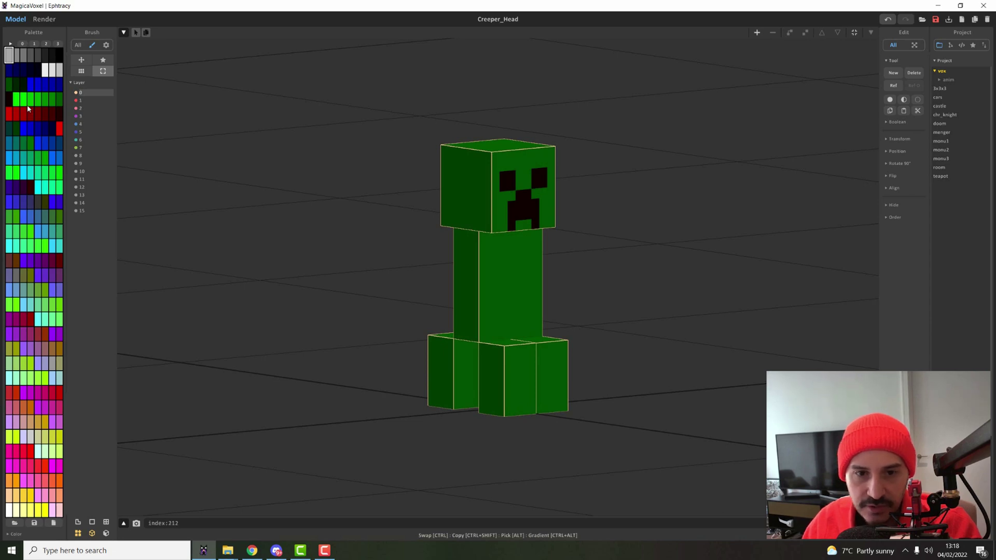
{"action": "left_click", "coordinate": [34, 43]}
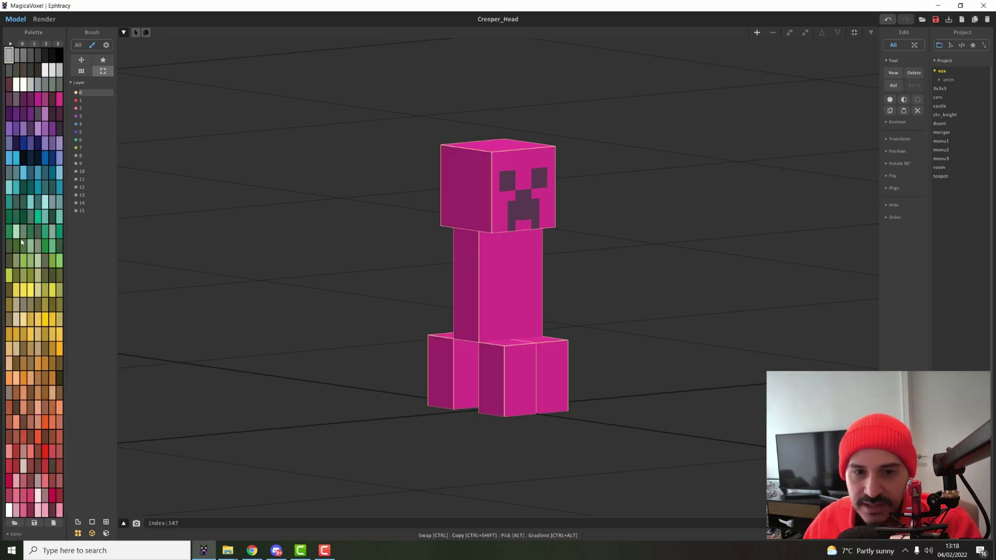
{"action": "left_click", "coordinate": [46, 44]}
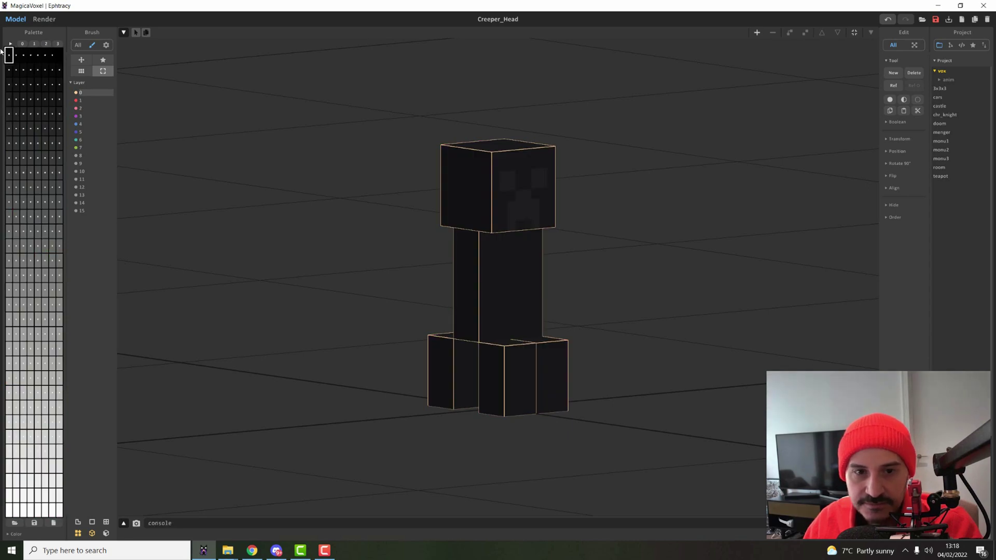
{"action": "left_click", "coordinate": [37, 99]}
{"action": "left_click", "coordinate": [58, 44]}
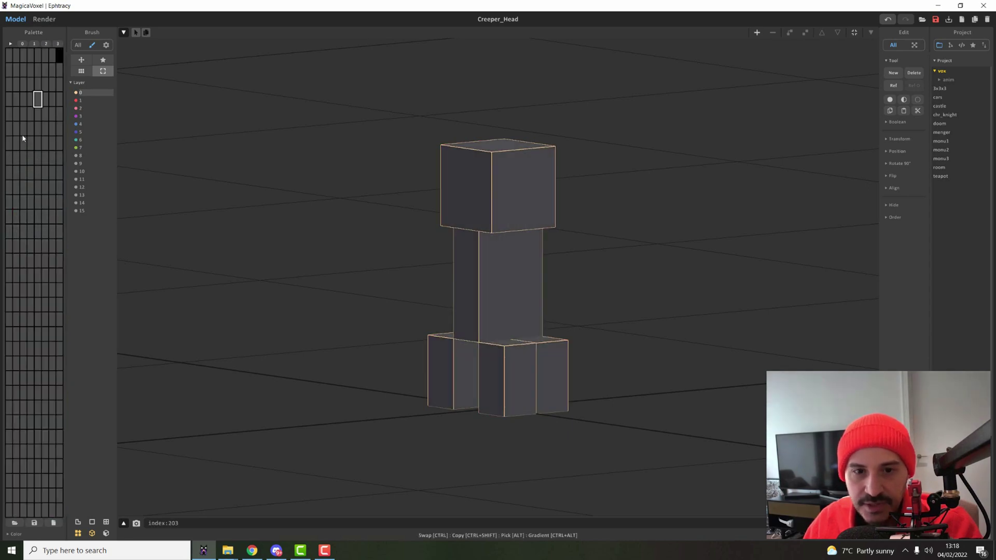
{"action": "left_click", "coordinate": [45, 231]}
Select an empty swatch near the top of palette 3 and show its colour editor
{"action": "left_click", "coordinate": [59, 510]}
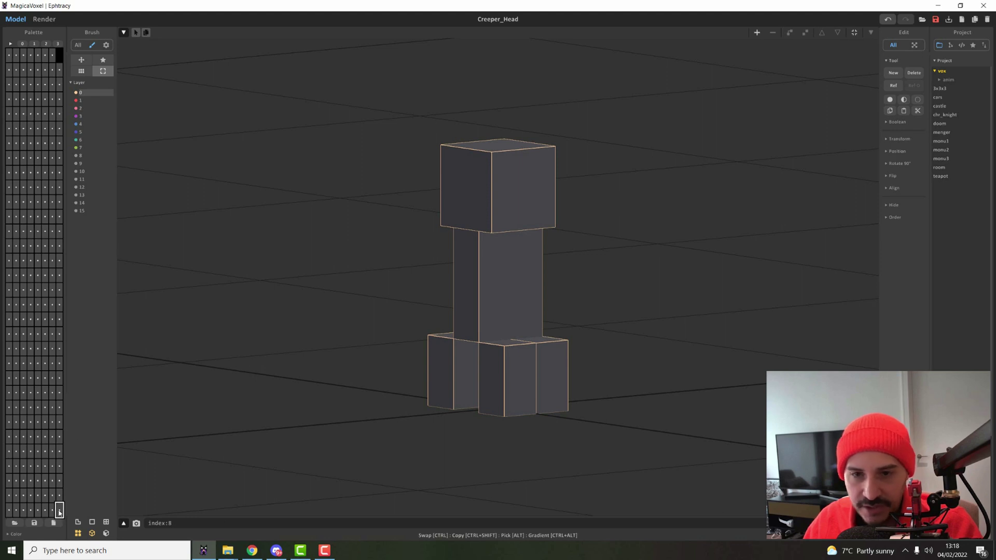
{"action": "left_click", "coordinate": [52, 290]}
{"action": "left_click", "coordinate": [32, 88]}
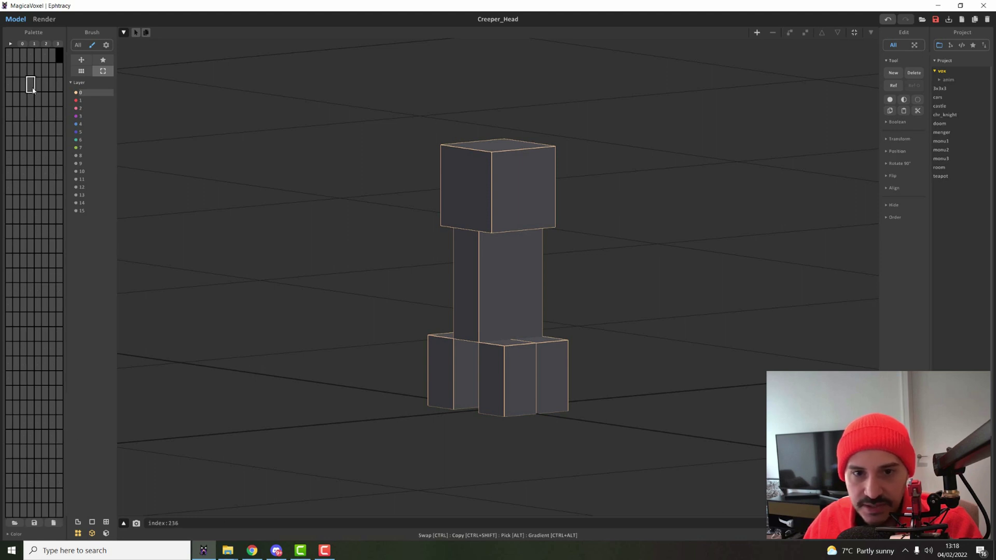
{"action": "left_click", "coordinate": [13, 533]}
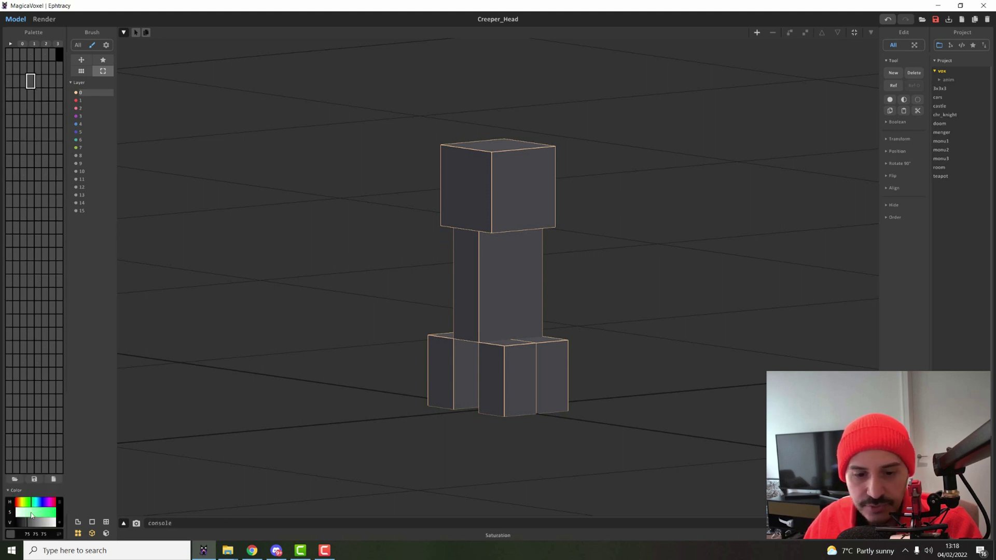
Give an empty swatch a green hue and saturation, reaching 60 178 60 green
{"action": "left_click", "coordinate": [32, 503]}
{"action": "left_click", "coordinate": [38, 213]}
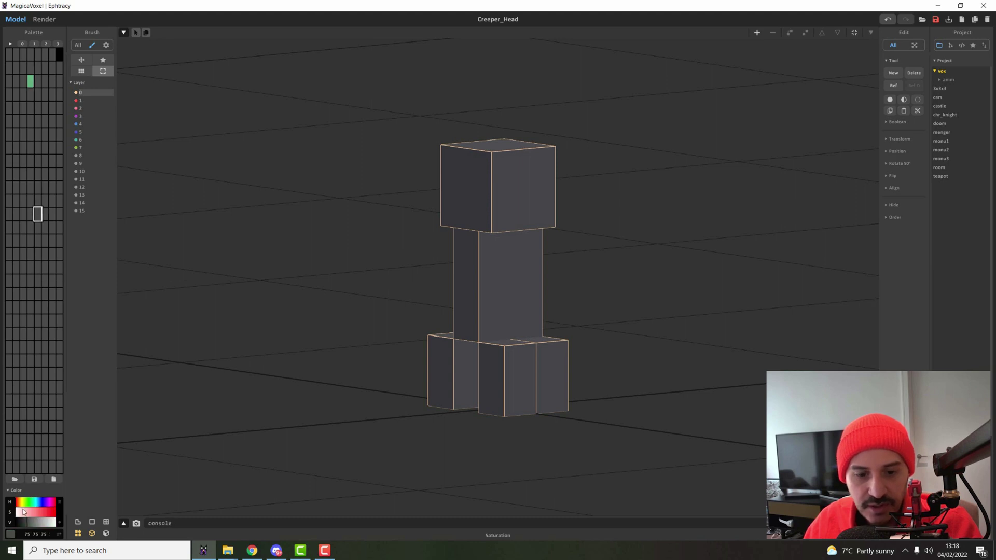
{"action": "left_click", "coordinate": [29, 502]}
{"action": "left_click", "coordinate": [42, 512]}
{"action": "left_click", "coordinate": [44, 522]}
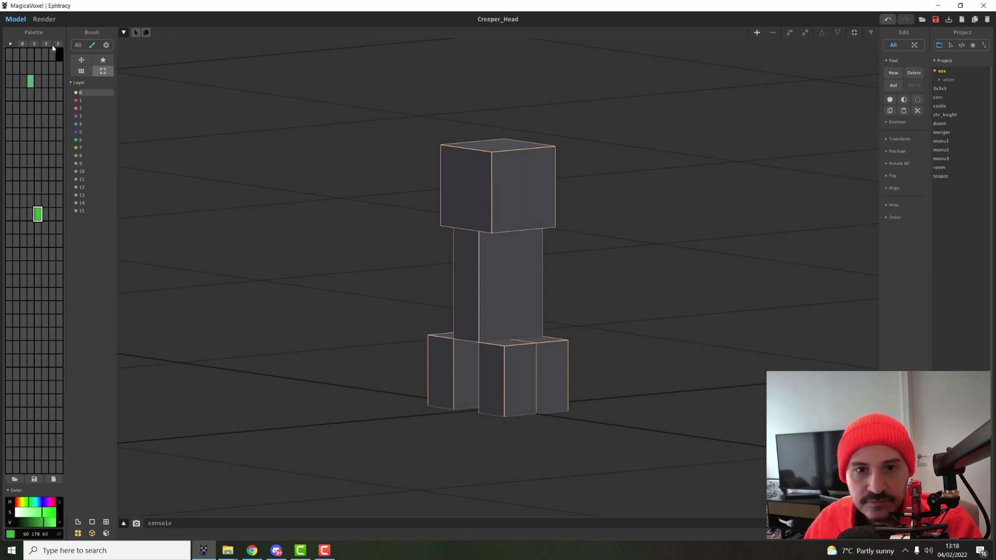
Compare the Creeper under palettes 1, 2 and 3, ending on green palette 0
{"action": "left_click", "coordinate": [33, 43]}
{"action": "left_click", "coordinate": [34, 46]}
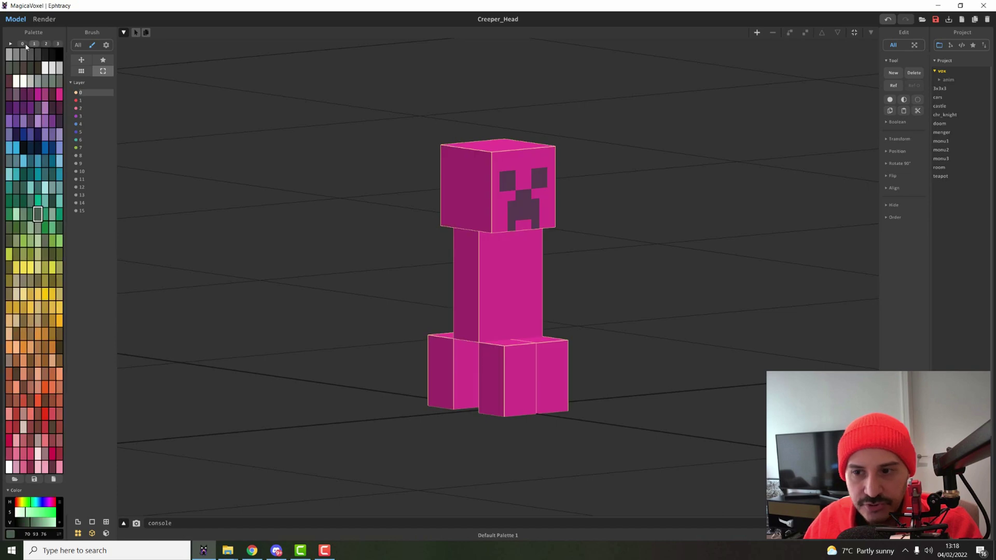
{"action": "left_click", "coordinate": [22, 44]}
{"action": "left_click", "coordinate": [35, 44]}
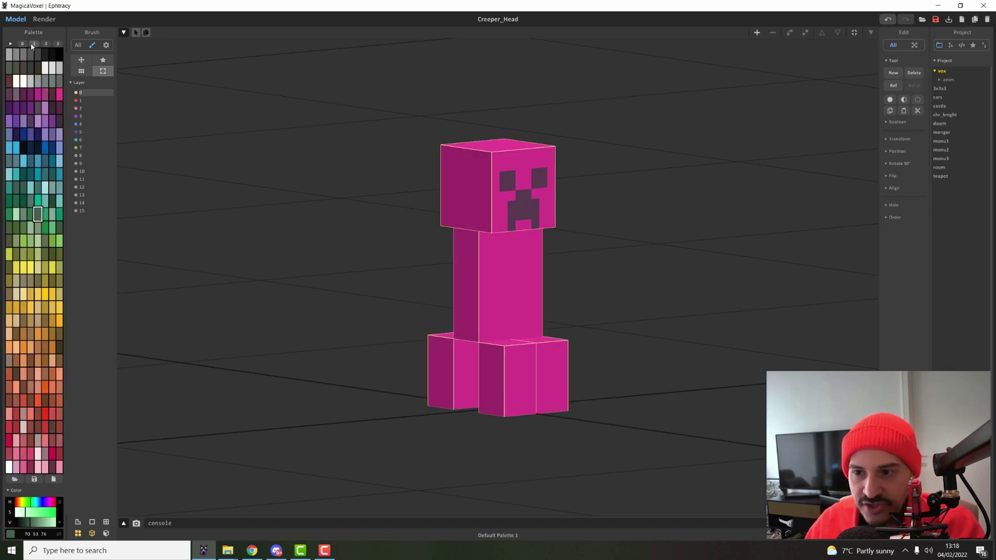
{"action": "left_click", "coordinate": [46, 44]}
{"action": "left_click", "coordinate": [58, 44]}
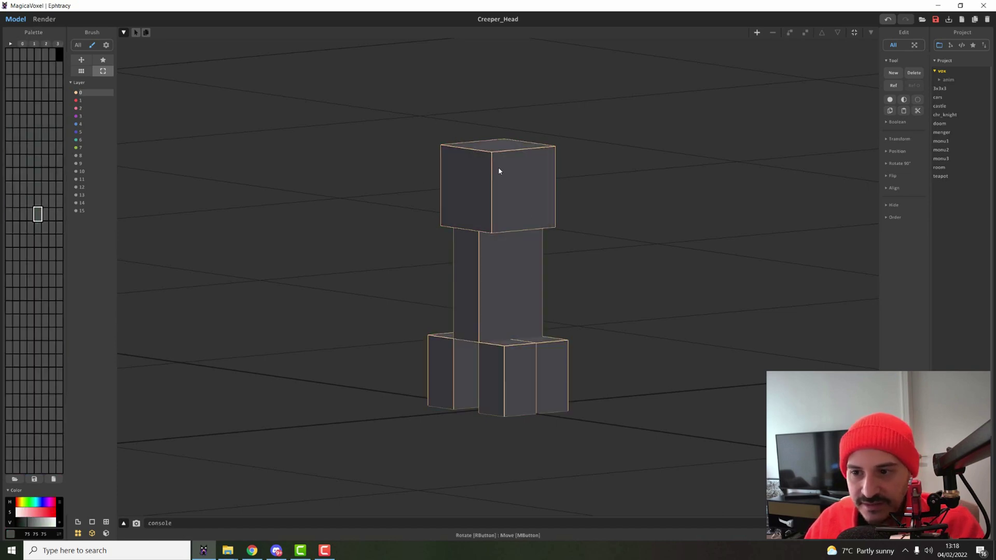
{"action": "left_click", "coordinate": [46, 43]}
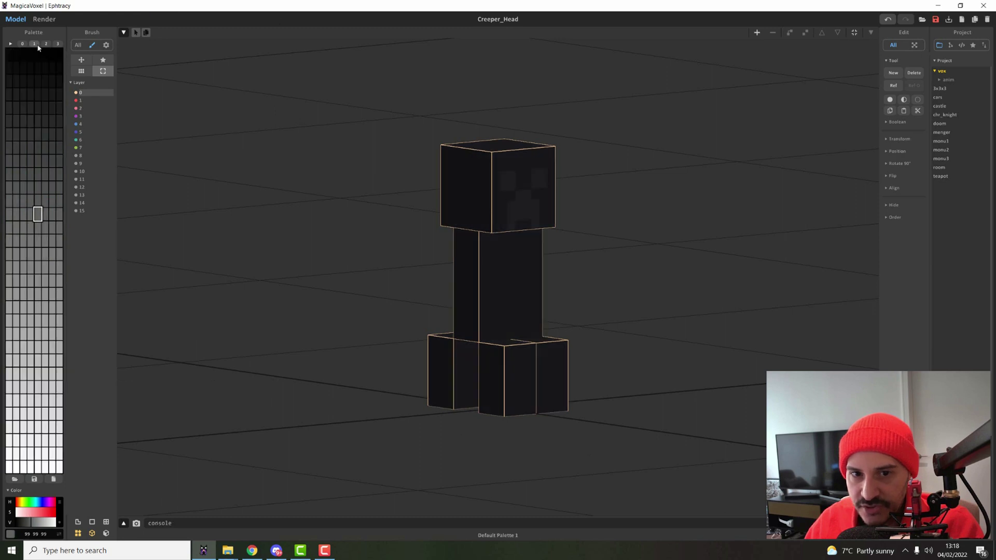
{"action": "left_click", "coordinate": [34, 44]}
{"action": "left_click", "coordinate": [26, 43]}
Inspect palette 0's dark and bright greens and test hue shifts on green and palette 1 pink
{"action": "left_click", "coordinate": [60, 94]}
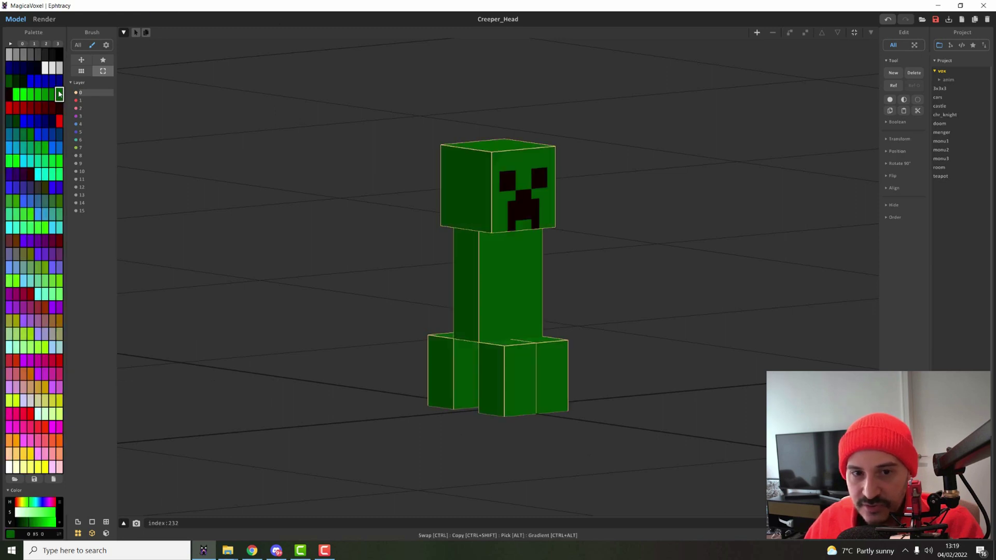
{"action": "left_click", "coordinate": [34, 44]}
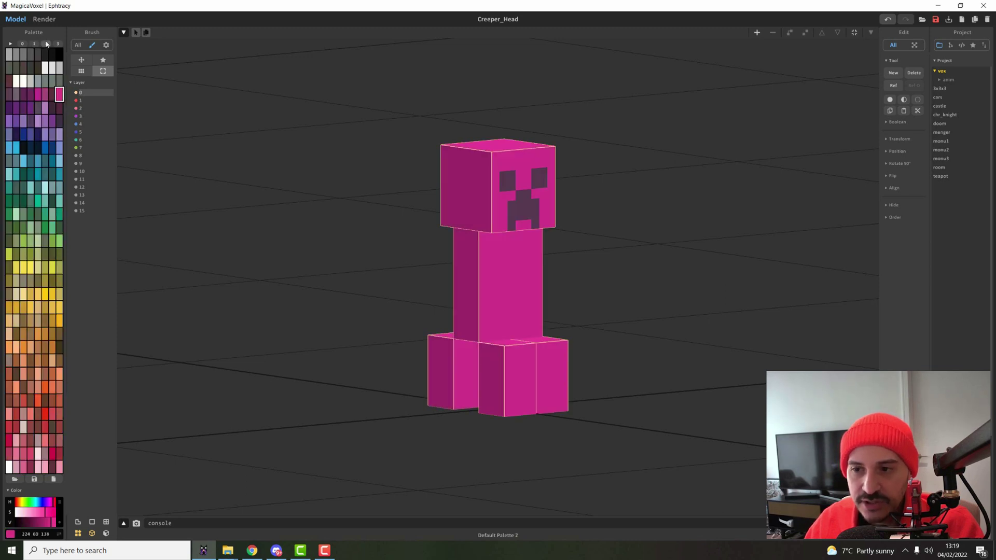
{"action": "left_click", "coordinate": [47, 44]}
{"action": "left_click", "coordinate": [58, 43]}
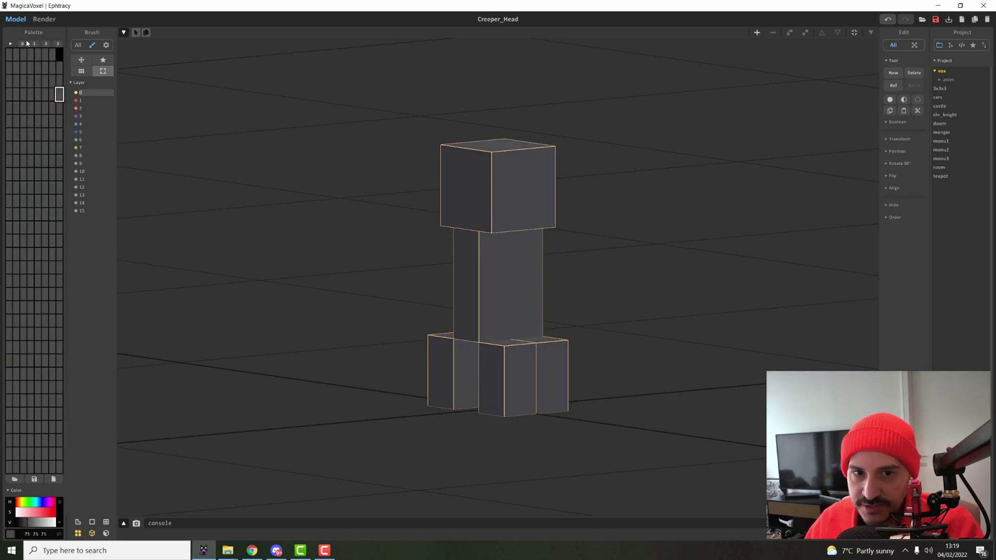
{"action": "left_click", "coordinate": [22, 44]}
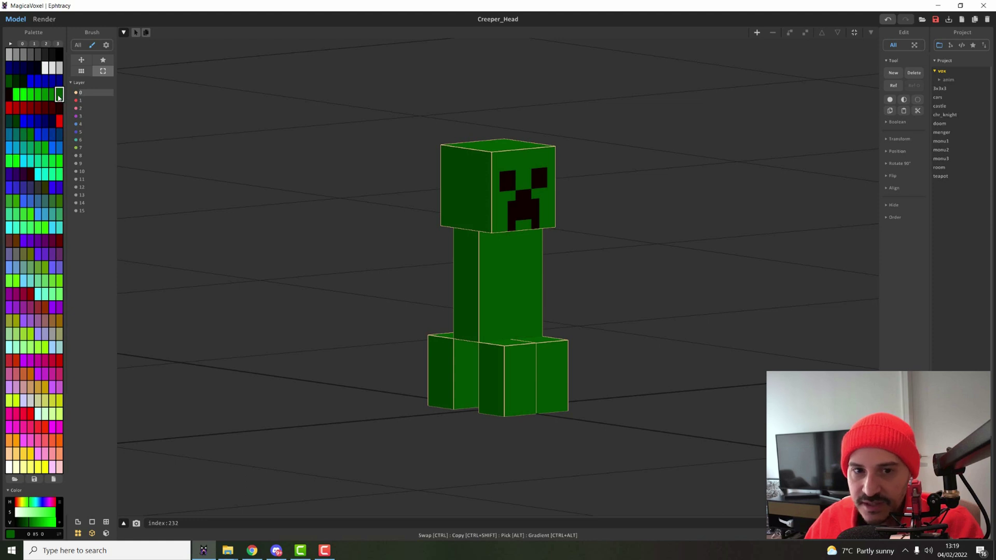
{"action": "left_click", "coordinate": [23, 82]}
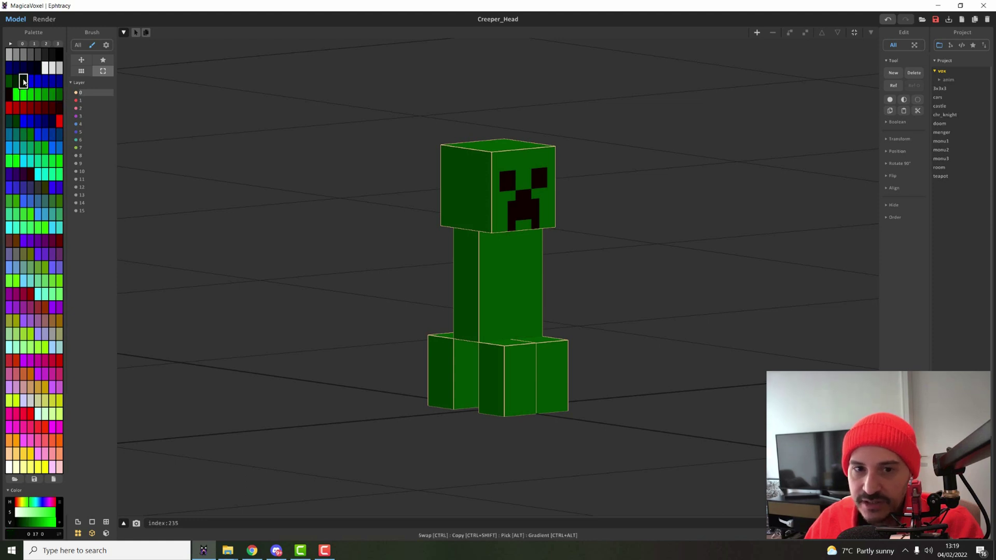
{"action": "left_click", "coordinate": [59, 96]}
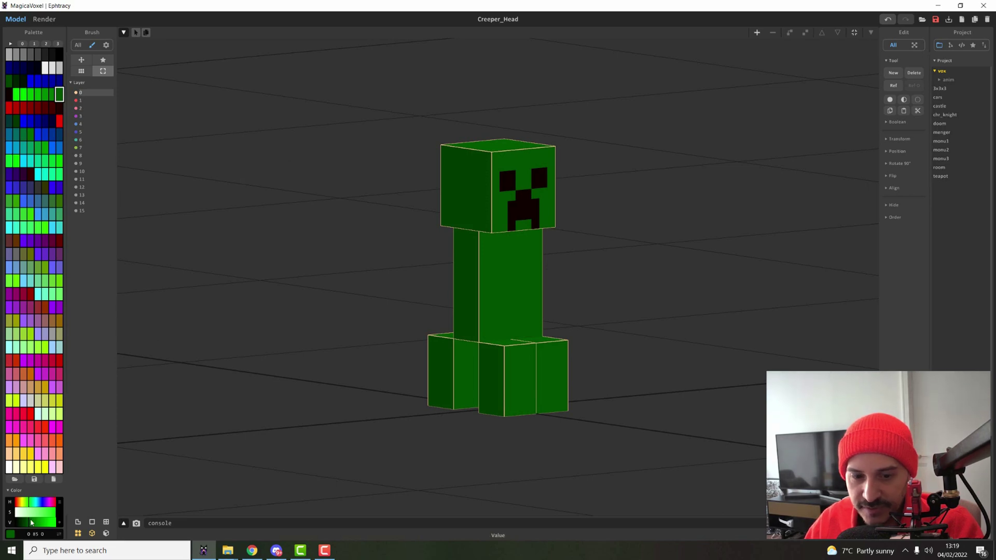
{"action": "left_click_drag", "start_coordinate": [36, 503], "coordinate": [51, 503]}
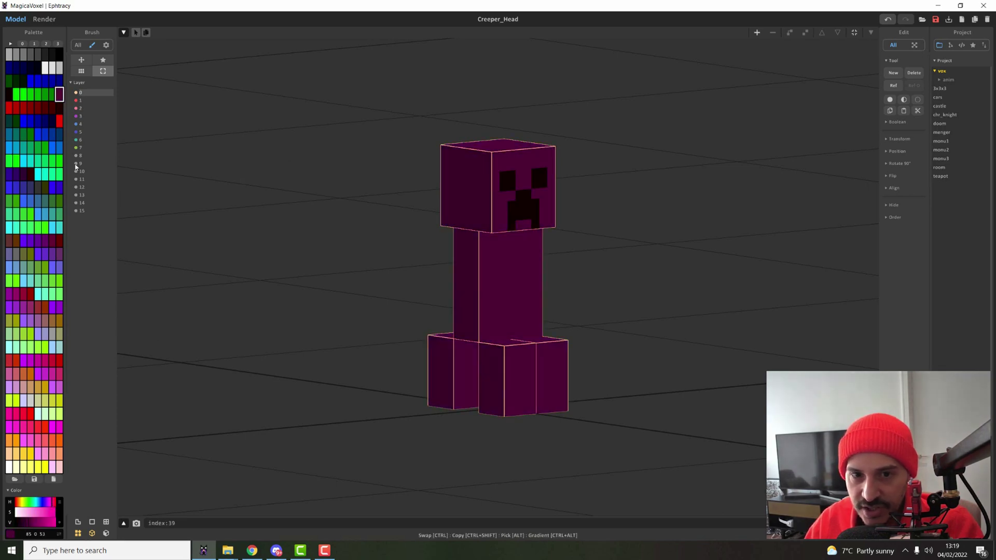
{"action": "left_click", "coordinate": [34, 44]}
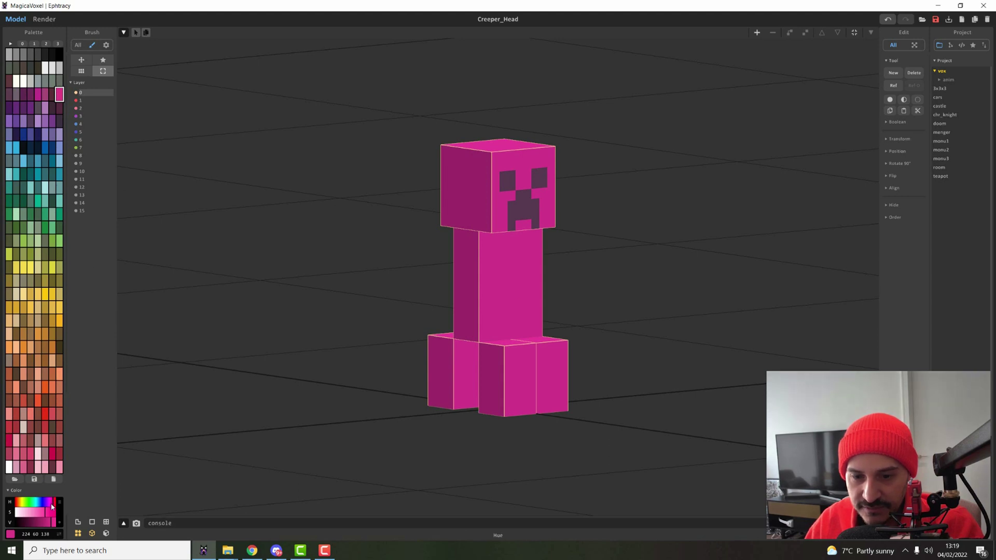
{"action": "mouse_move", "coordinate": [52, 505]}
{"action": "left_mouse_down"}
{"action": "mouse_move", "coordinate": [27, 499]}
{"action": "mouse_move", "coordinate": [55, 501]}
{"action": "left_mouse_up"}
In palette 3, choose an empty swatch and set it to dark green
{"action": "left_click", "coordinate": [57, 43]}
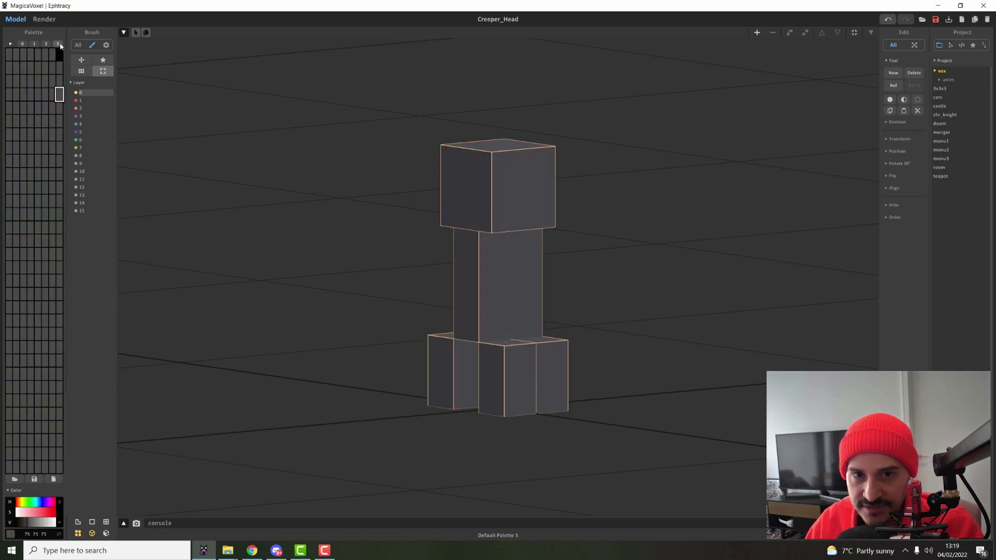
{"action": "left_click", "coordinate": [38, 107]}
{"action": "left_click", "coordinate": [38, 161]}
{"action": "left_click", "coordinate": [52, 334]}
{"action": "left_click", "coordinate": [59, 427]}
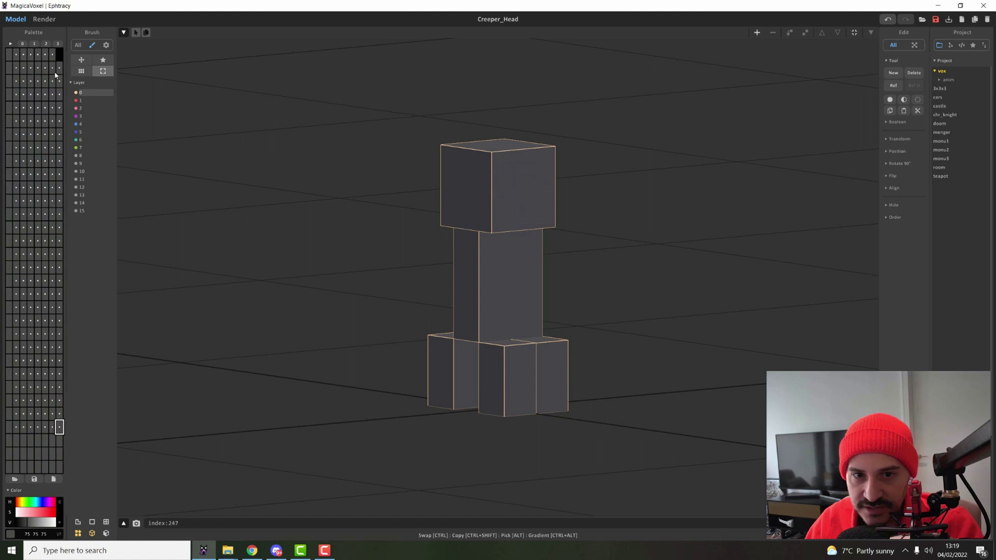
{"action": "left_click", "coordinate": [53, 68]}
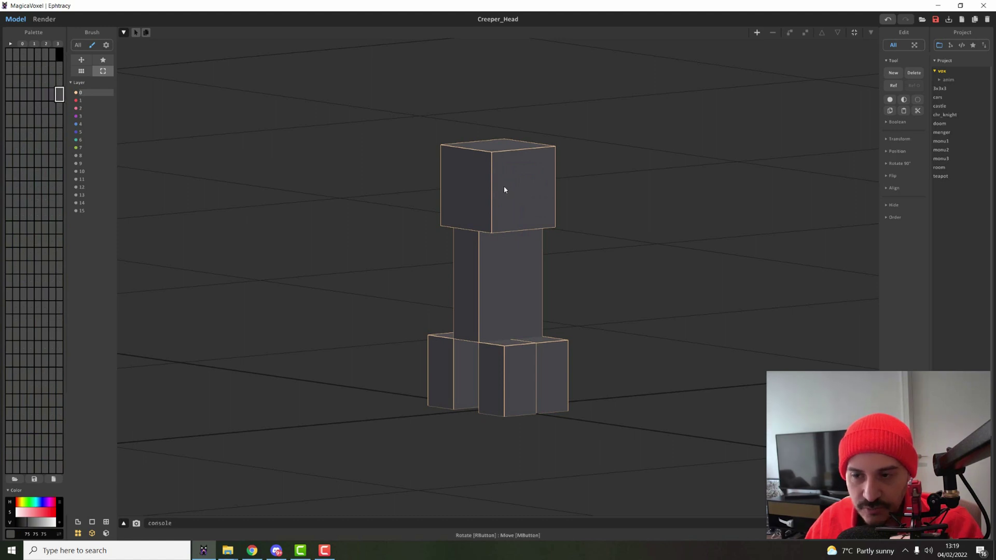
{"action": "left_click", "coordinate": [31, 502]}
{"action": "mouse_move", "coordinate": [27, 512]}
{"action": "left_mouse_down"}
{"action": "mouse_move", "coordinate": [50, 522]}
{"action": "mouse_move", "coordinate": [29, 522]}
{"action": "left_mouse_up"}
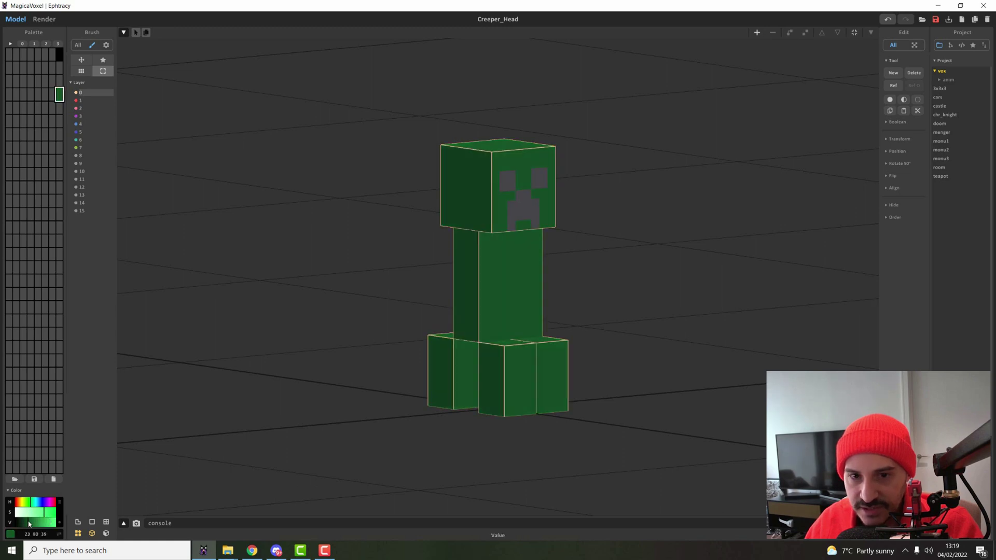
Step through palettes 1, 2 and 3, then back to green palette 0
{"action": "left_click", "coordinate": [34, 44]}
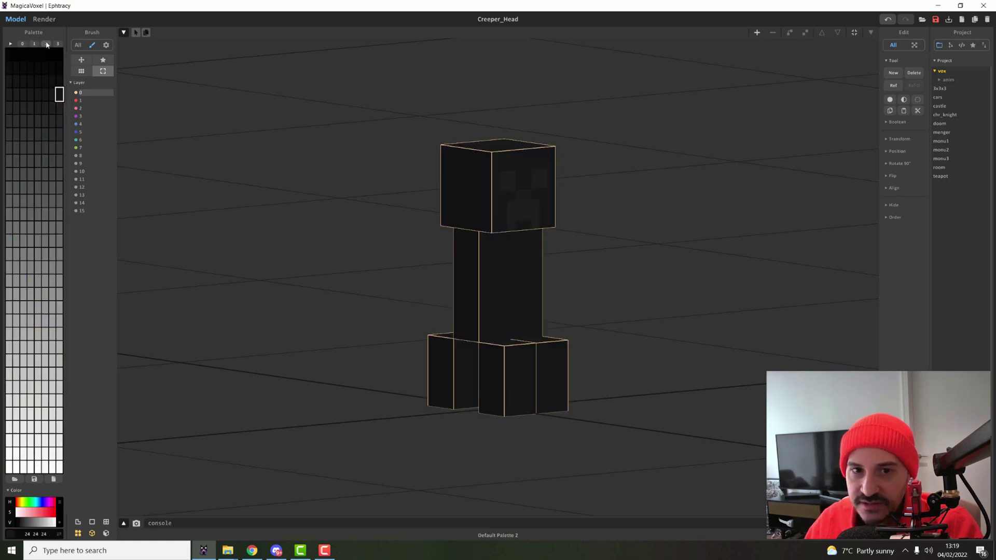
{"action": "left_click", "coordinate": [46, 44]}
{"action": "left_click", "coordinate": [58, 43]}
{"action": "left_click", "coordinate": [46, 44]}
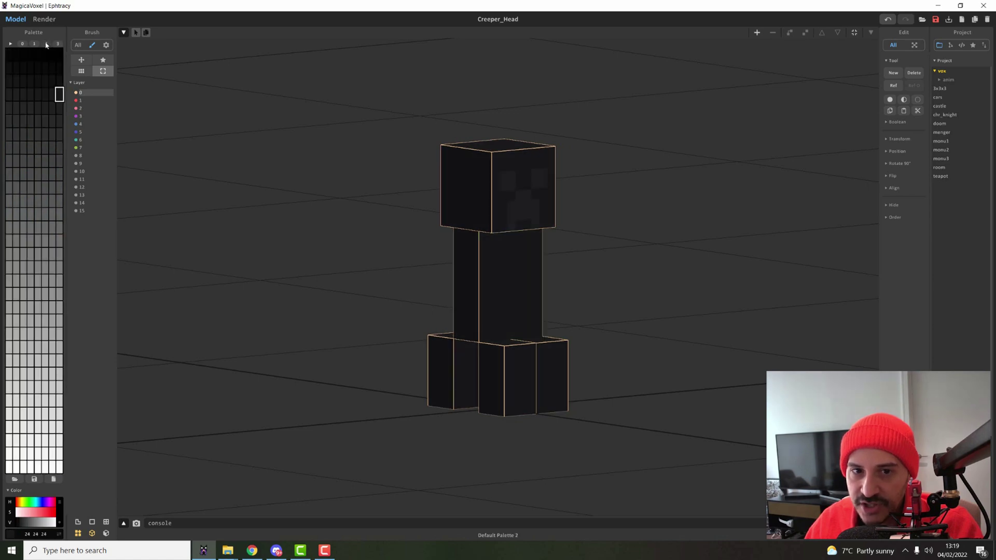
{"action": "left_click", "coordinate": [33, 43]}
{"action": "left_click", "coordinate": [22, 44]}
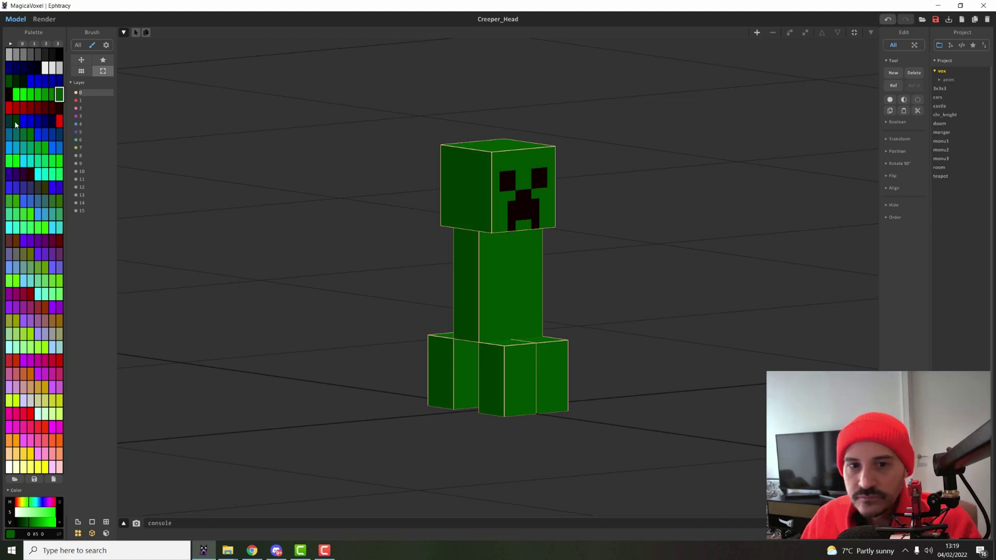
{"action": "left_click_drag", "start_coordinate": [417, 99], "coordinate": [686, 521]}
{"action": "left_click", "coordinate": [649, 460]}
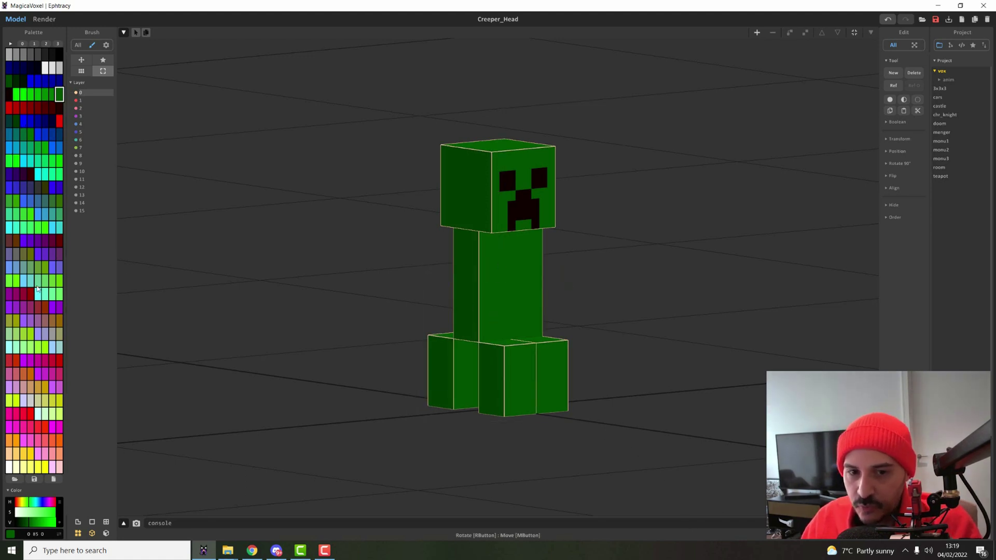
{"action": "left_click", "coordinate": [58, 468]}
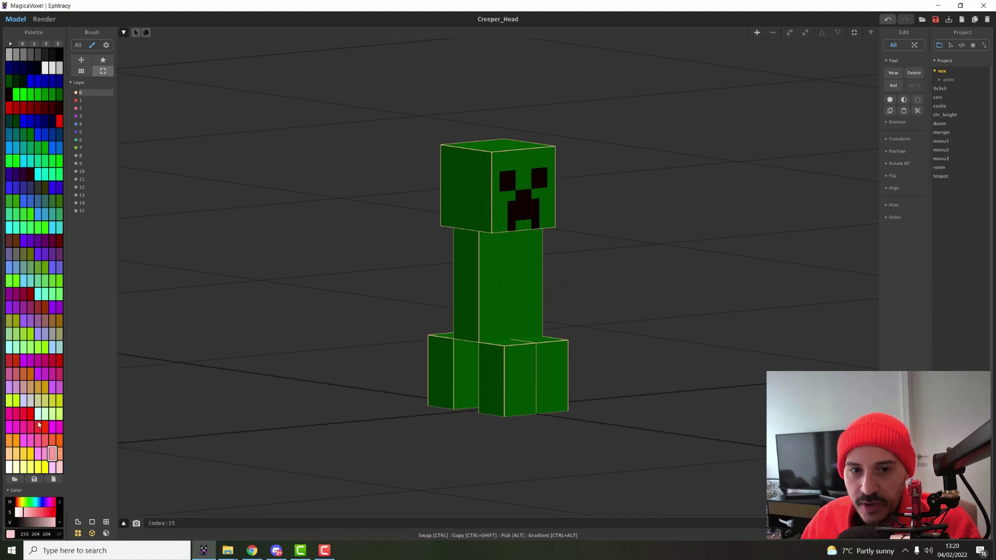
{"action": "left_click_drag", "start_coordinate": [1, 66], "coordinate": [7, 56]}
{"action": "left_click", "coordinate": [10, 56]}
{"action": "left_click", "coordinate": [24, 55]}
{"action": "left_click", "coordinate": [9, 55]}
{"action": "left_click", "coordinate": [16, 68]}
{"action": "left_click", "coordinate": [31, 81]}
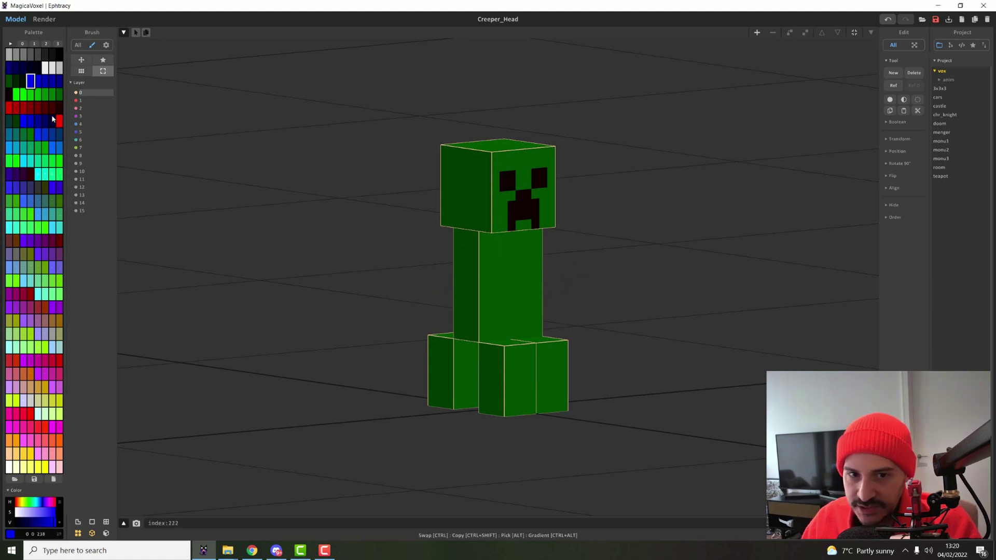
{"action": "left_click", "coordinate": [30, 136]}
{"action": "left_click", "coordinate": [9, 148]}
{"action": "left_click", "coordinate": [16, 55]}
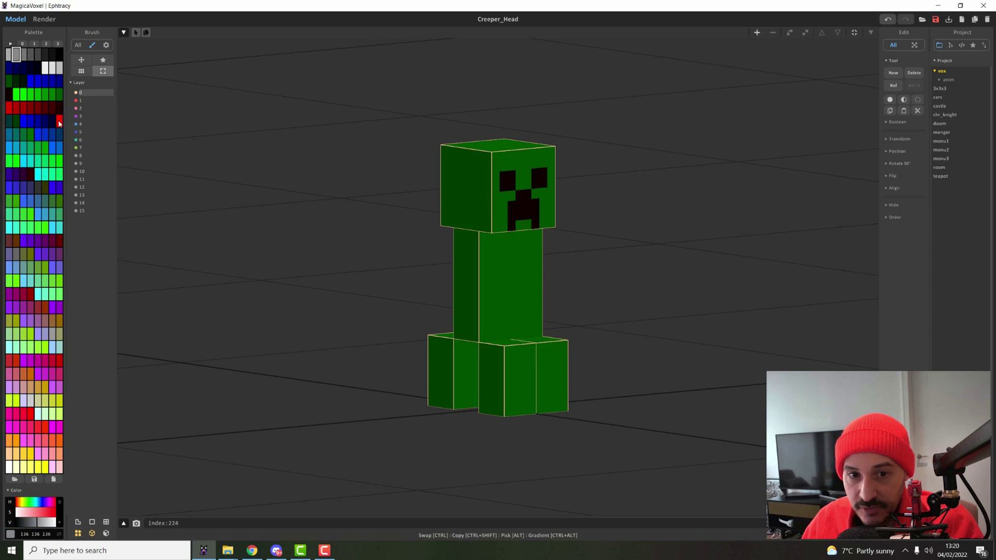
{"action": "left_click", "coordinate": [59, 94]}
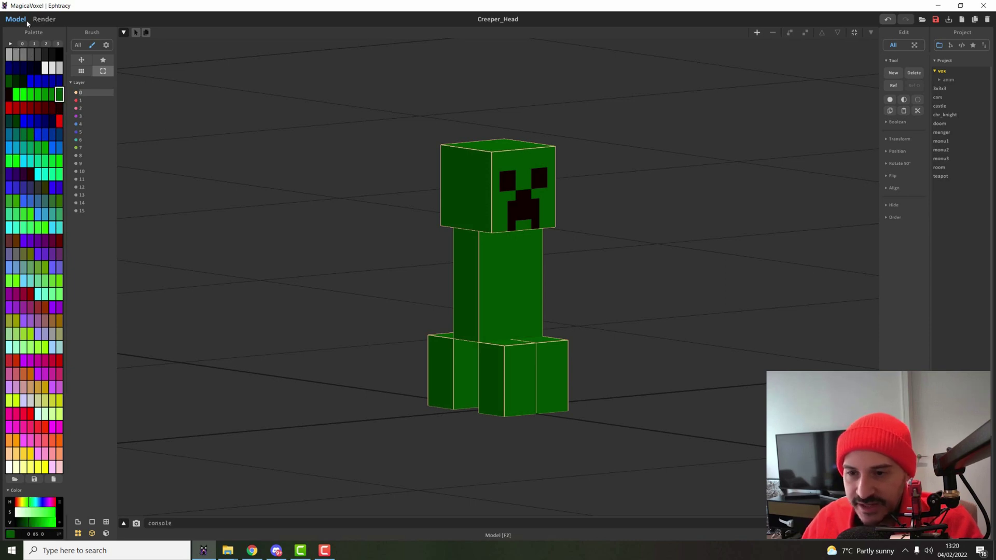
Select the empty 40-cube box, orbit the view, and start editing its voxels
{"action": "key", "text": "Tab"}
{"action": "key", "text": "Tab"}
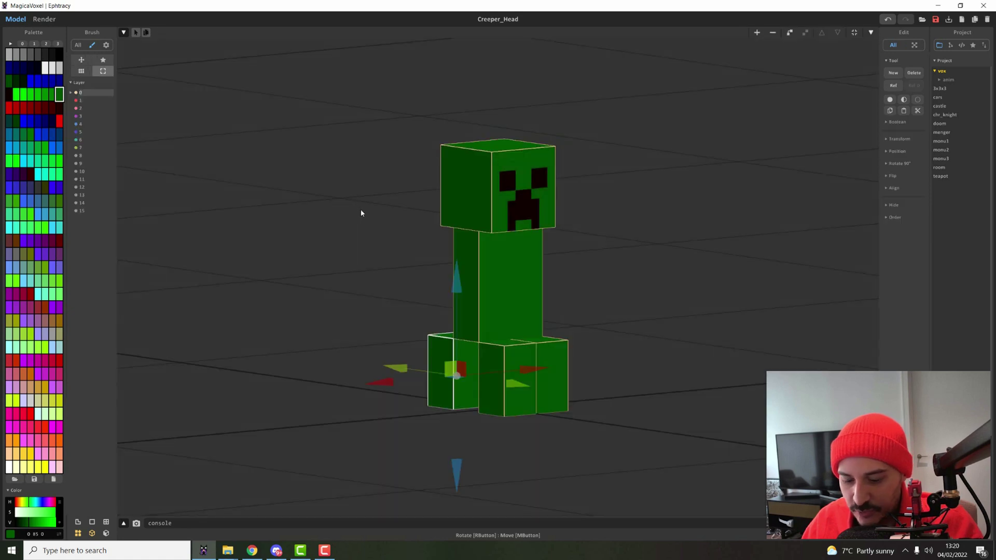
{"action": "left_click", "coordinate": [361, 209]}
{"action": "scroll", "coordinate": [527, 218], "scroll_direction": "down", "scroll_amount": 4}
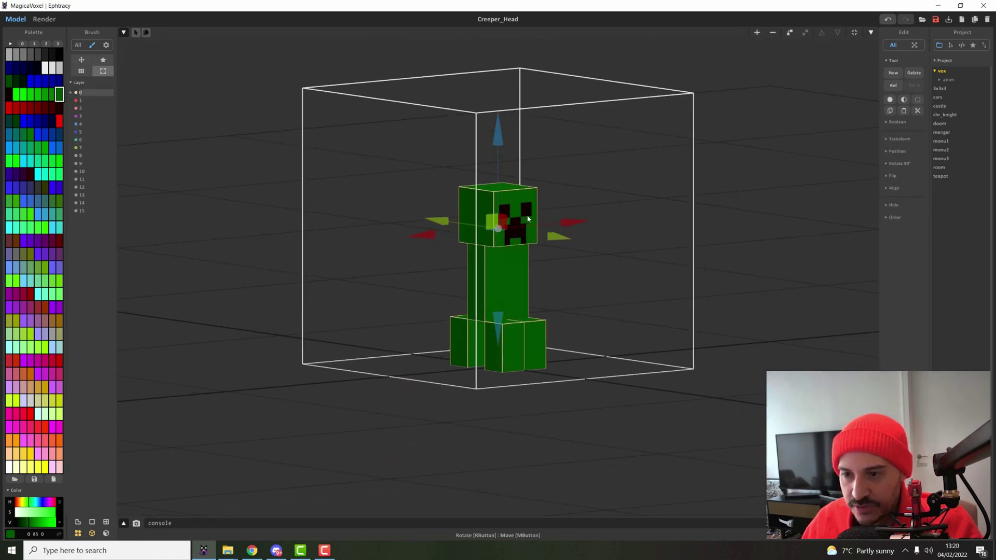
{"action": "right_click_drag", "start_coordinate": [528, 217], "coordinate": [547, 235]}
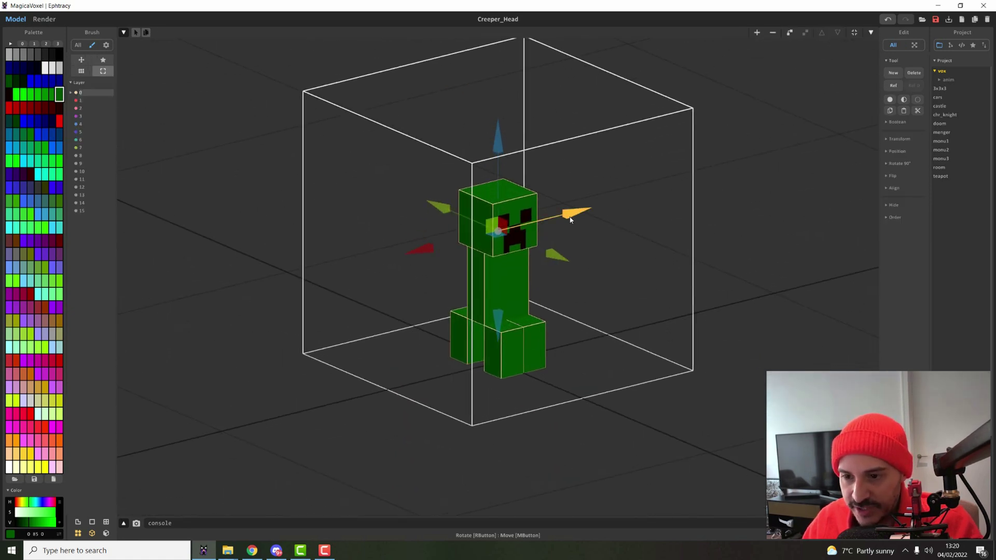
{"action": "key", "text": "Tab"}
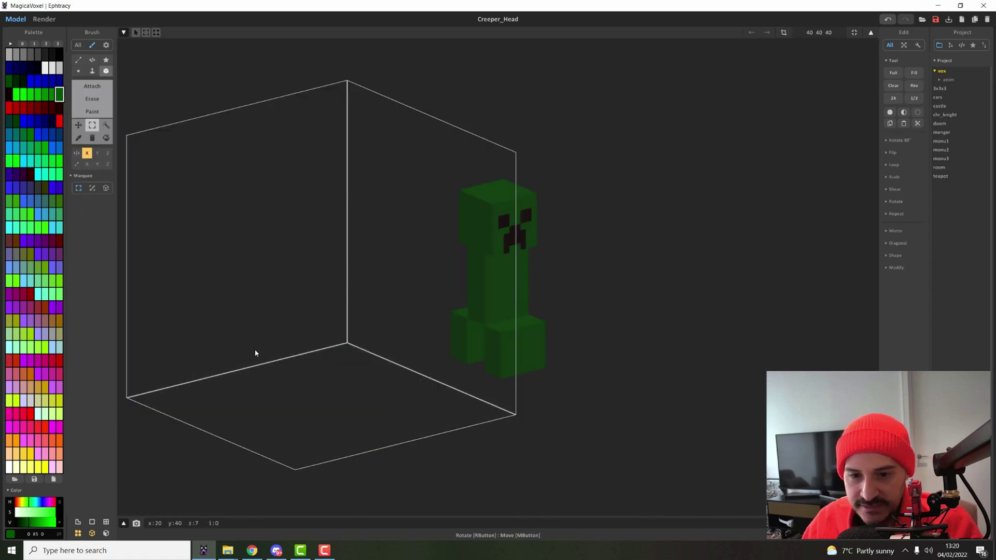
In Box mode, draw mirrored green slabs plus large and small blue bars on the floor
{"action": "left_click", "coordinate": [105, 71]}
{"action": "left_click_drag", "start_coordinate": [297, 393], "coordinate": [354, 416]}
{"action": "left_click_drag", "start_coordinate": [363, 386], "coordinate": [389, 403]}
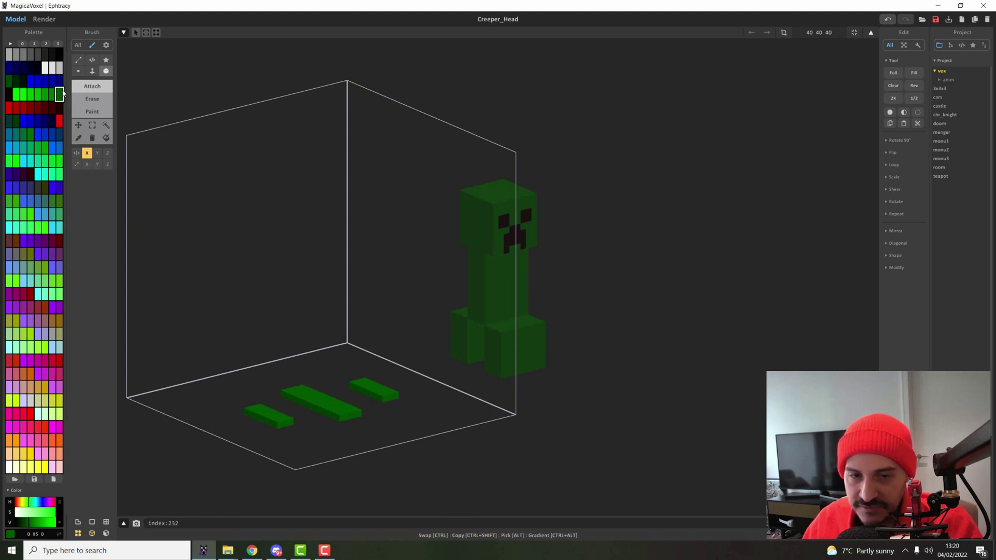
{"action": "left_click", "coordinate": [44, 135]}
{"action": "left_click_drag", "start_coordinate": [273, 349], "coordinate": [325, 377]}
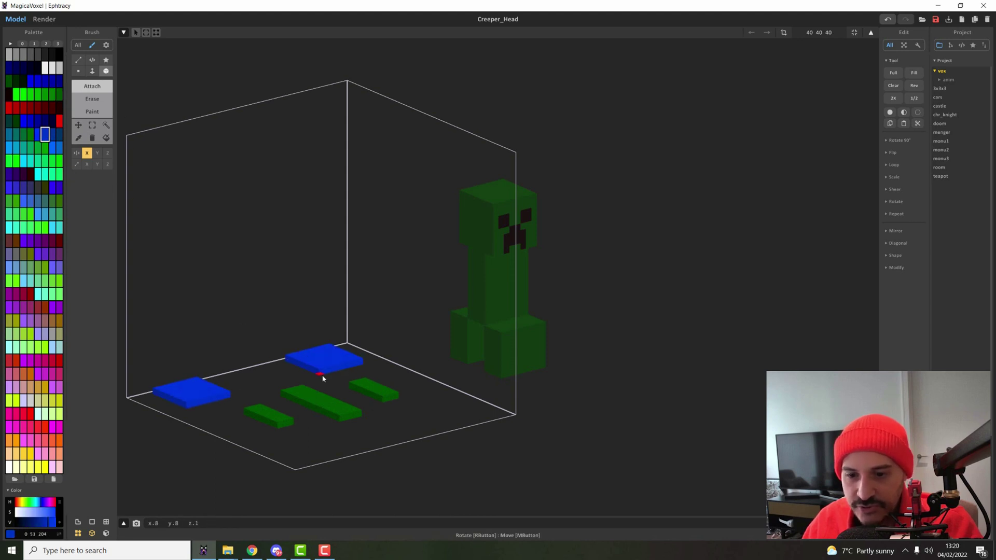
{"action": "left_click_drag", "start_coordinate": [259, 394], "coordinate": [283, 402]}
Add two mirrored pairs of bright green bars, then leave voxel editing
{"action": "left_click", "coordinate": [9, 161]}
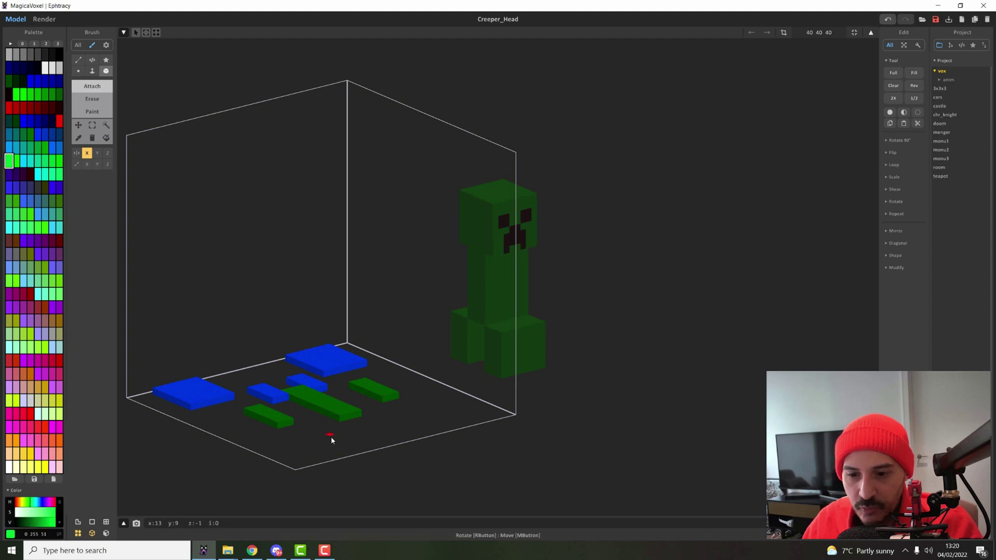
{"action": "left_click_drag", "start_coordinate": [331, 438], "coordinate": [361, 448]}
{"action": "left_click_drag", "start_coordinate": [371, 413], "coordinate": [399, 432]}
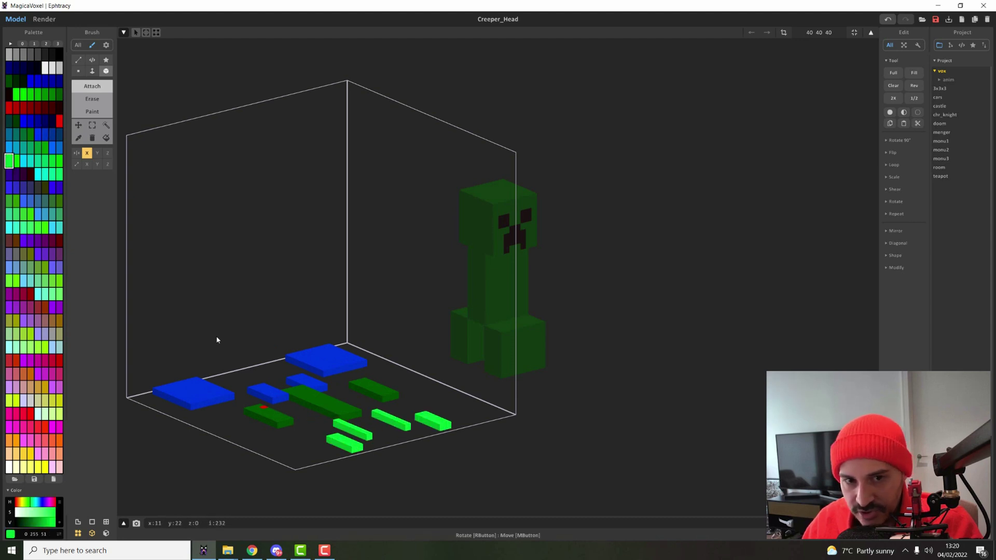
{"action": "key", "text": "Tab"}
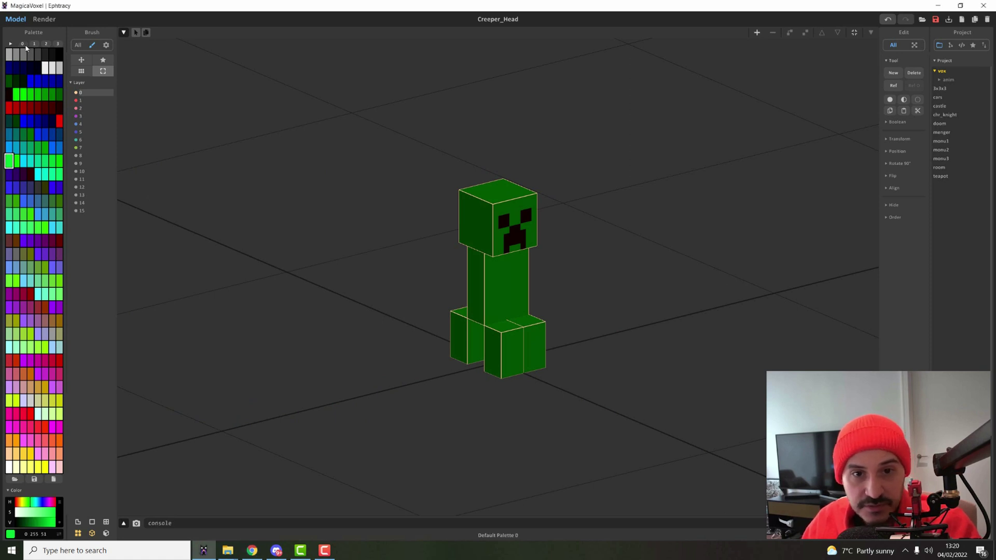
{"action": "left_click", "coordinate": [52, 161]}
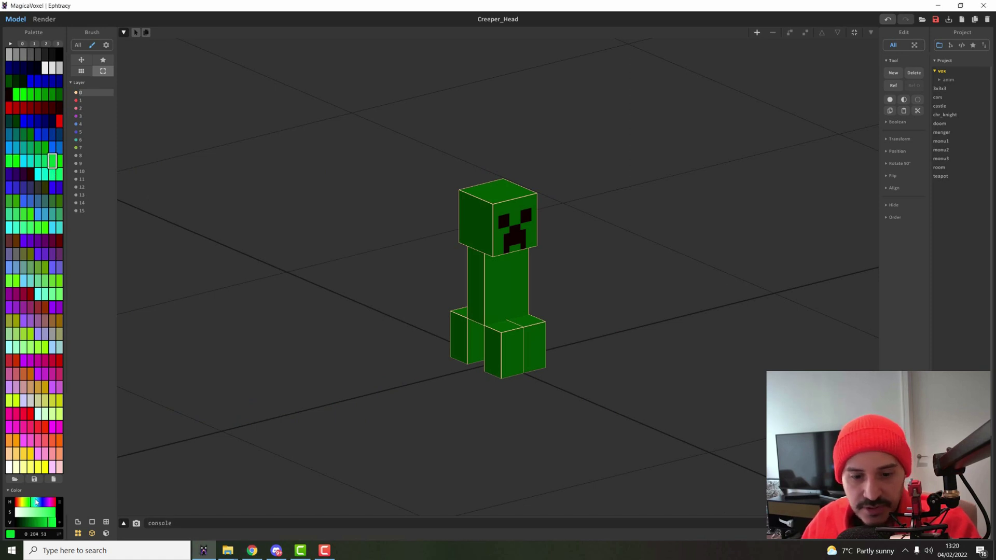
{"action": "left_click", "coordinate": [45, 502]}
{"action": "left_click", "coordinate": [39, 511]}
{"action": "left_click", "coordinate": [36, 522]}
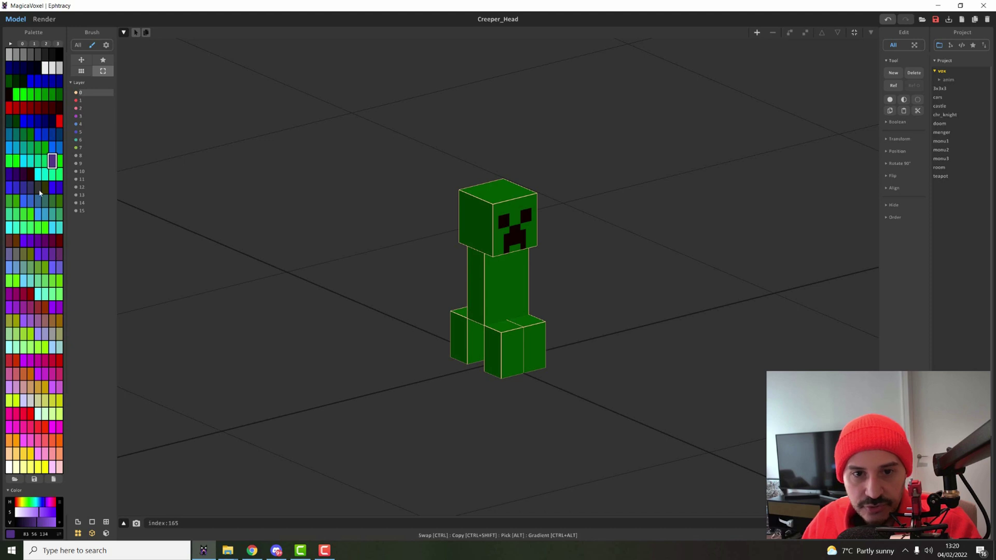
{"action": "left_click", "coordinate": [32, 228]}
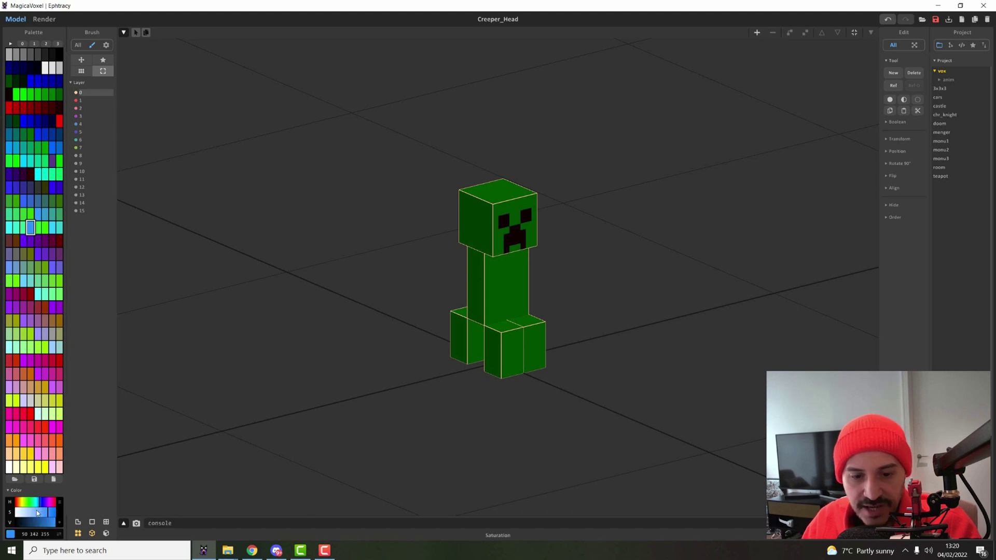
{"action": "left_click", "coordinate": [30, 43]}
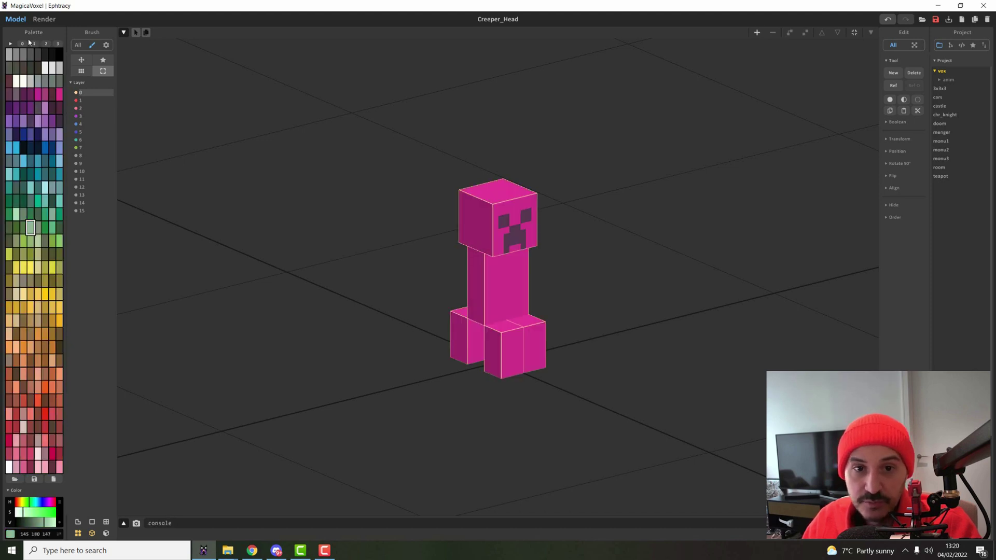
{"action": "left_click", "coordinate": [23, 43]}
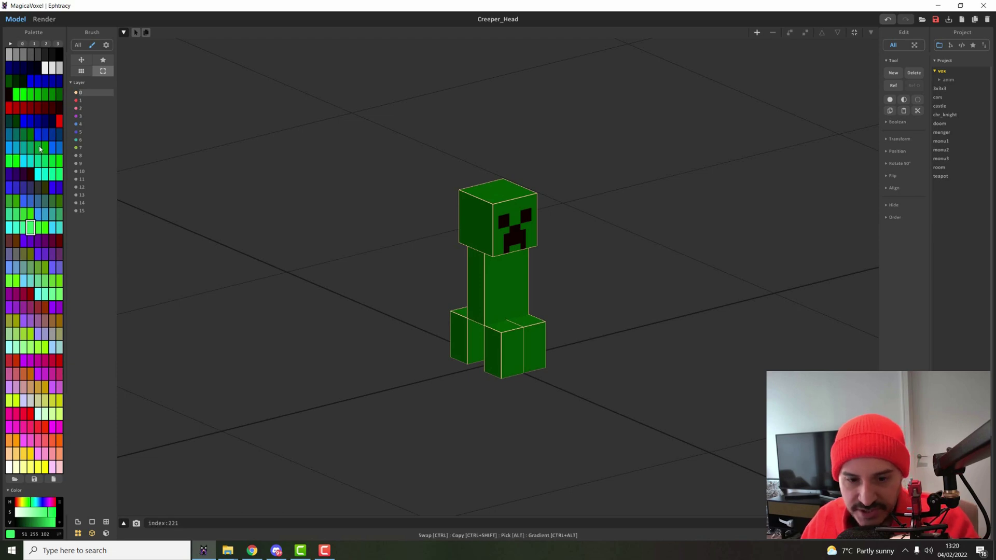
Save the current palette under the file name custom_palette
{"action": "left_click", "coordinate": [34, 480]}
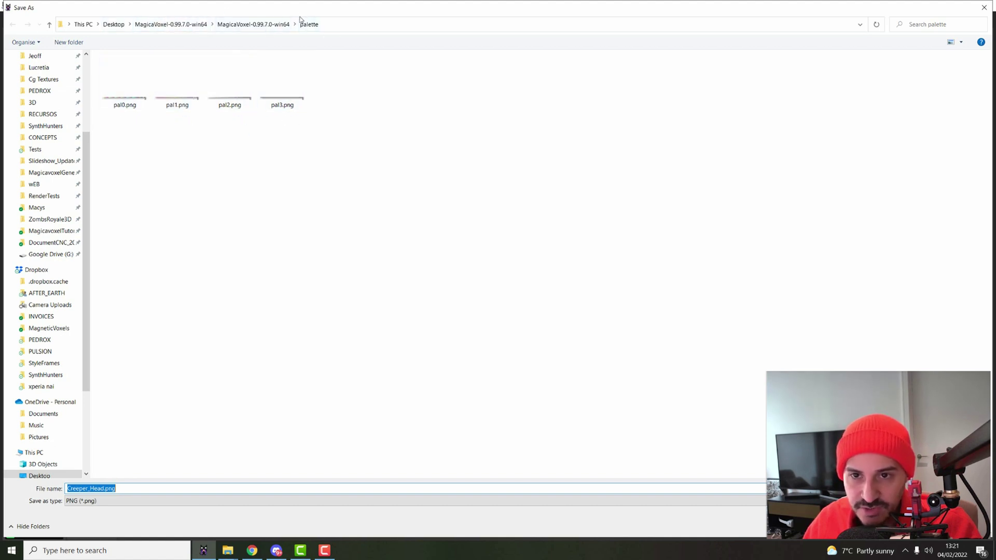
{"action": "left_click", "coordinate": [309, 140]}
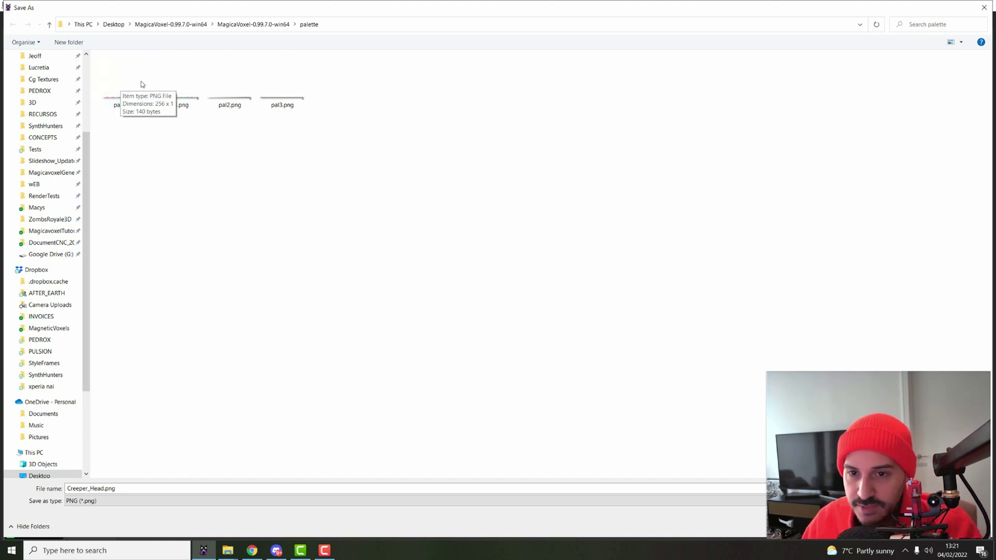
{"action": "double_click", "coordinate": [164, 486]}
{"action": "type", "text": "custom"}
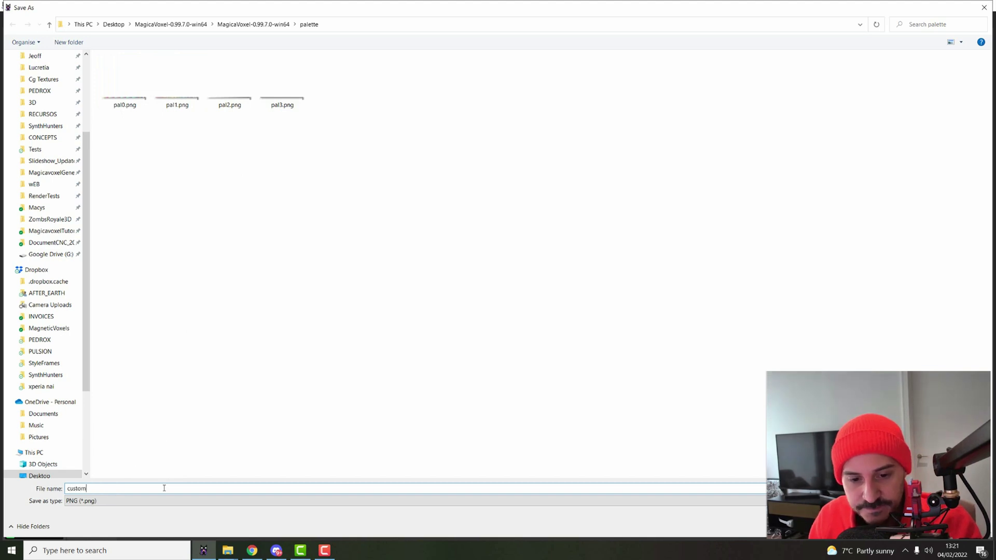
{"action": "type", "text": "_palette"}
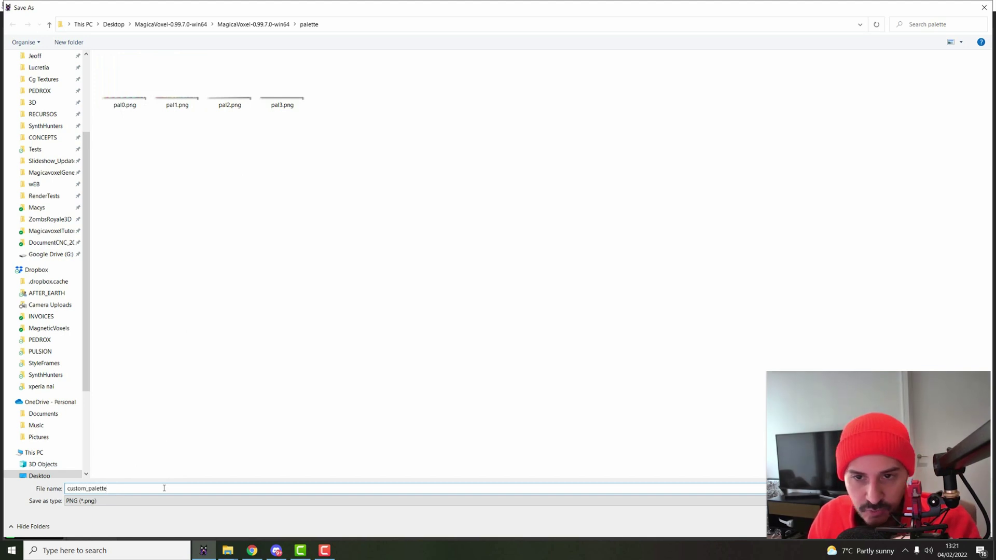
{"action": "key", "text": "Return"}
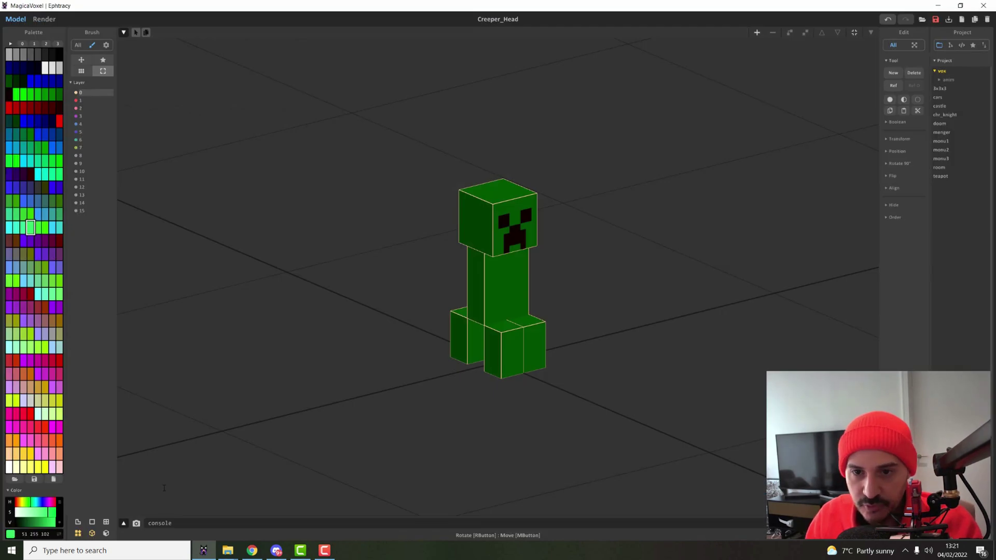
Load custom_palette.png back as the palette and pick the sky-blue colour
{"action": "left_click", "coordinate": [14, 481]}
{"action": "left_click", "coordinate": [112, 99]}
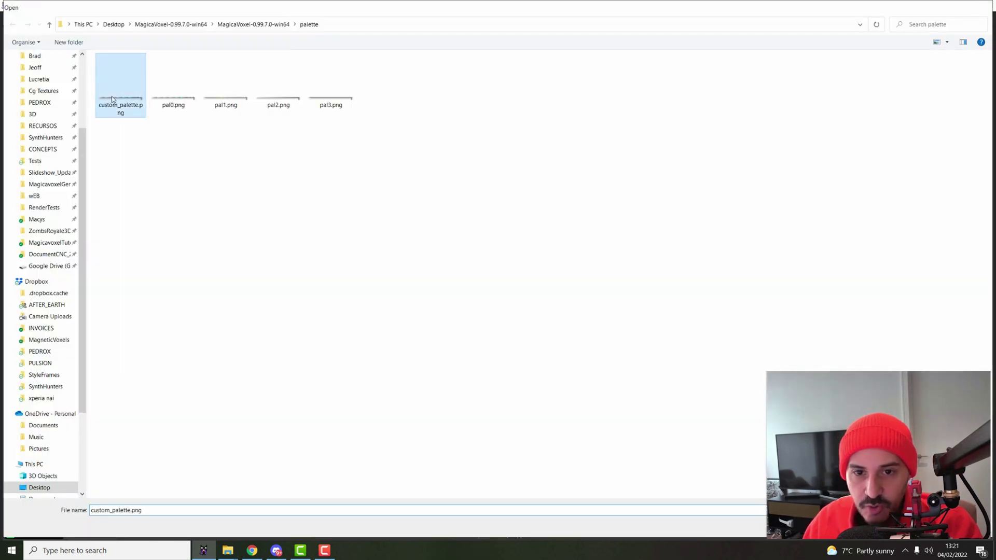
{"action": "double_click", "coordinate": [112, 99]}
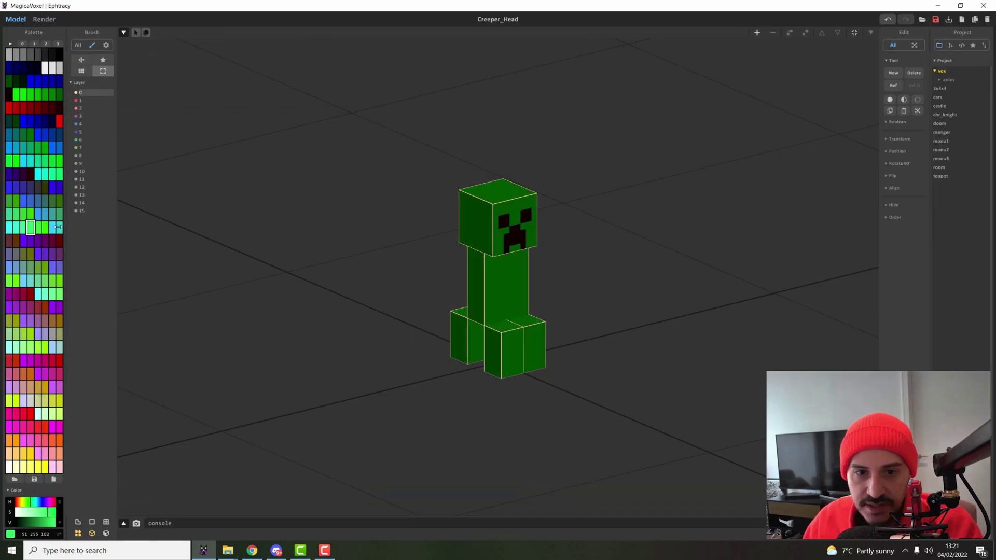
{"action": "left_click", "coordinate": [22, 163]}
Turn a block of swatches purple and overwrite custom_palette.png, confirming the replacement
{"action": "left_click_drag", "start_coordinate": [16, 175], "coordinate": [61, 307], "text": "shift"}
{"action": "left_click_drag", "start_coordinate": [39, 513], "coordinate": [57, 513]}
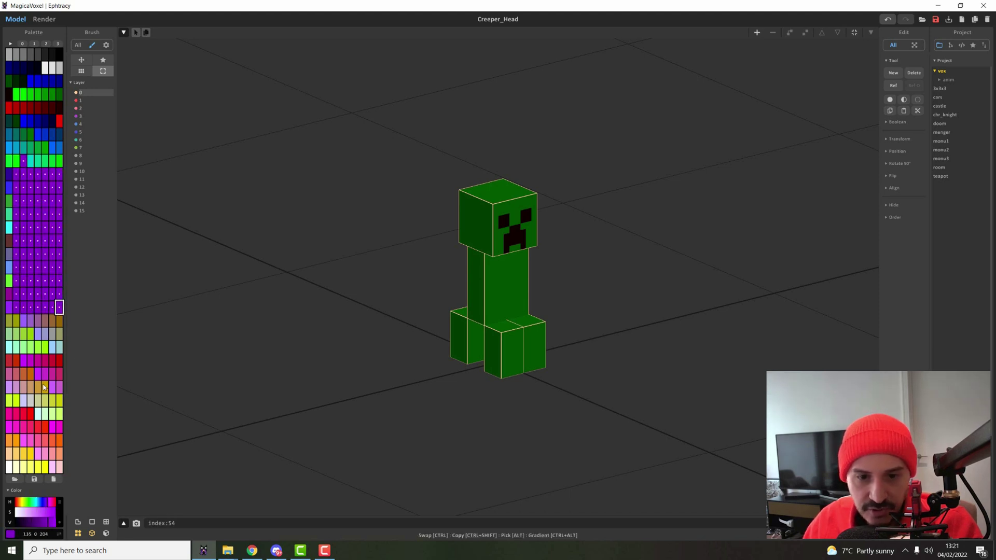
{"action": "left_click", "coordinate": [35, 479]}
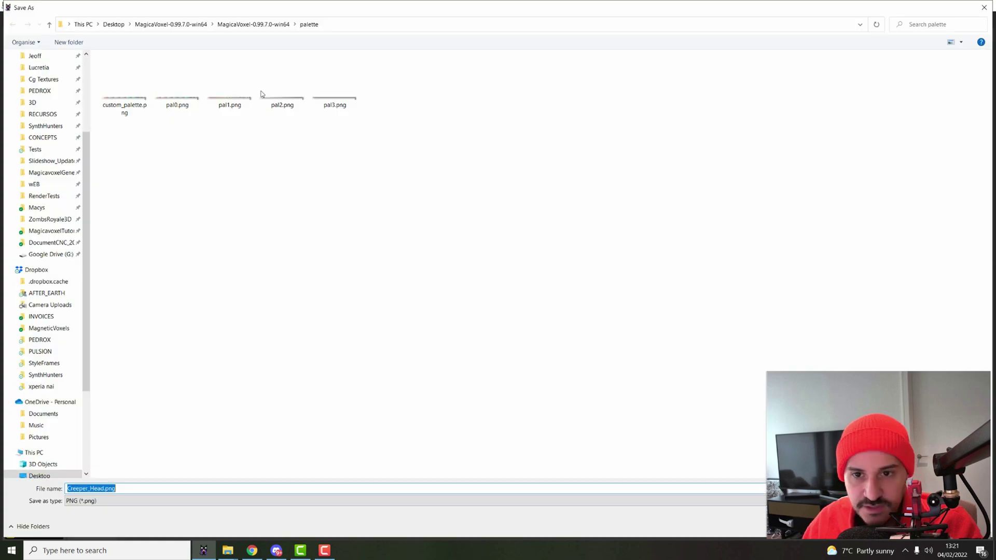
{"action": "double_click", "coordinate": [127, 107]}
{"action": "left_click", "coordinate": [506, 279]}
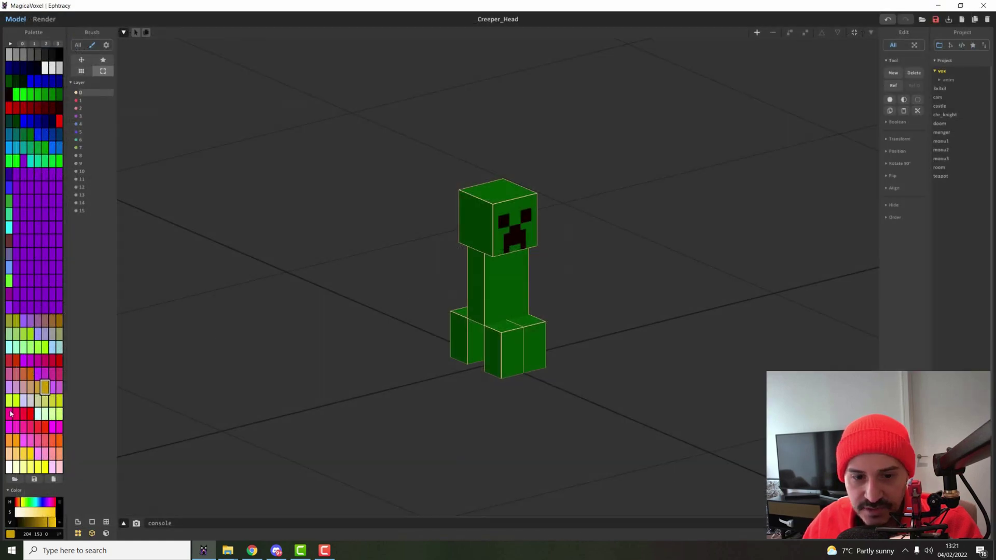
Reload custom_palette.png to check its purple block, then return to palette 0
{"action": "left_click", "coordinate": [16, 42]}
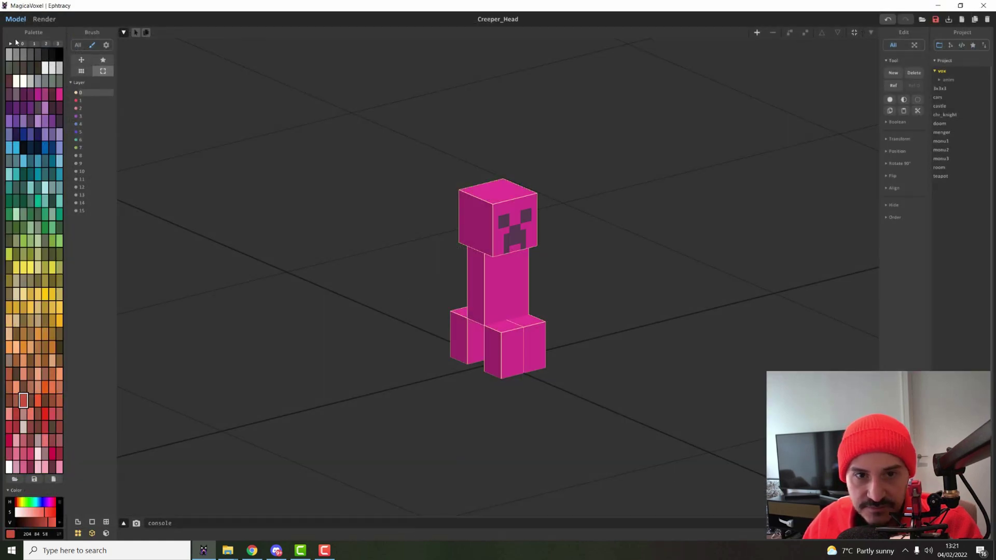
{"action": "left_click", "coordinate": [16, 43]}
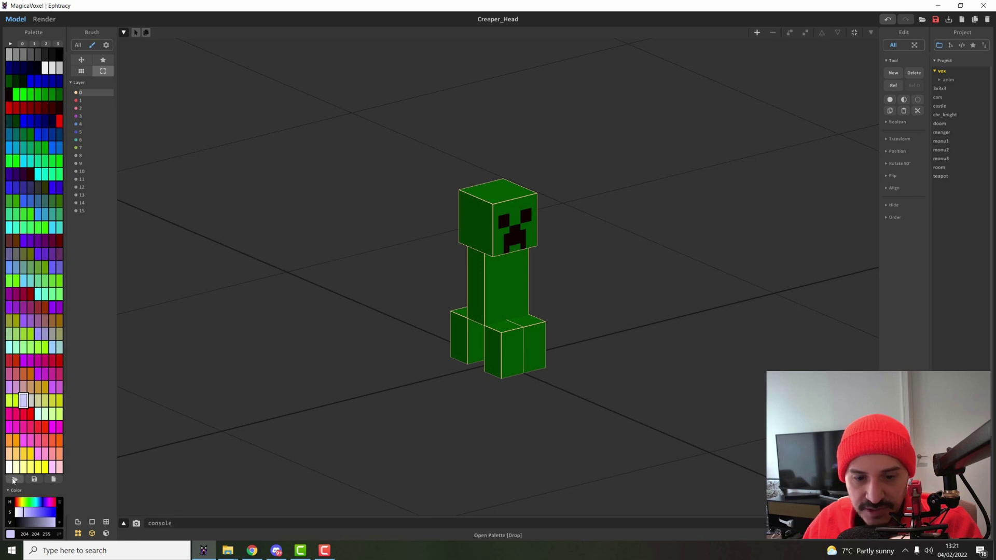
{"action": "left_click", "coordinate": [14, 481]}
{"action": "double_click", "coordinate": [124, 98]}
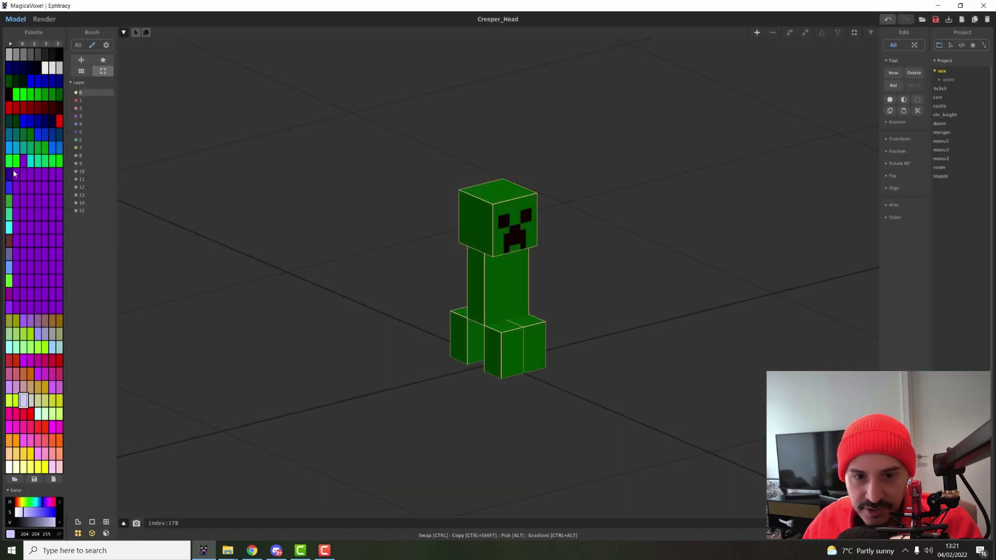
{"action": "left_click", "coordinate": [44, 294]}
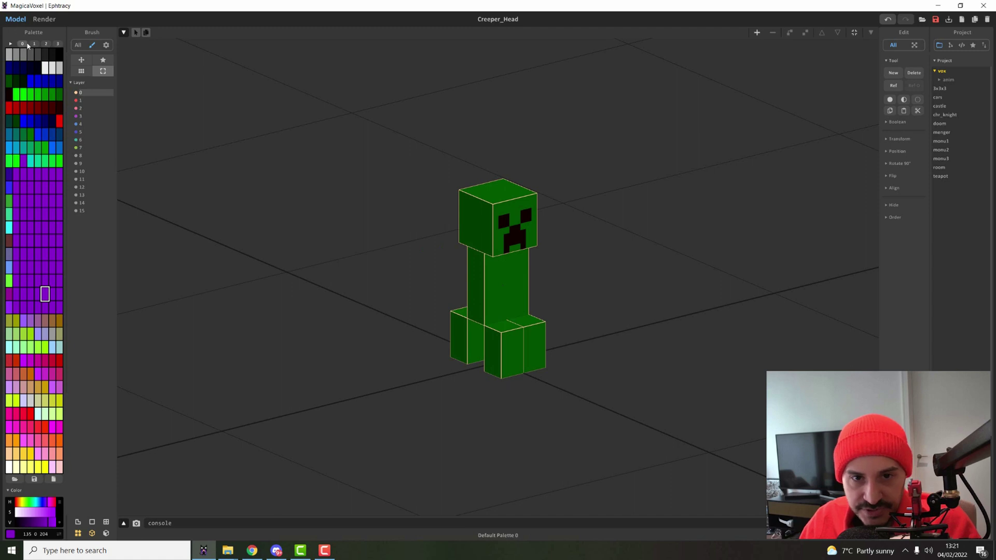
{"action": "left_click", "coordinate": [35, 45]}
{"action": "left_click", "coordinate": [23, 44]}
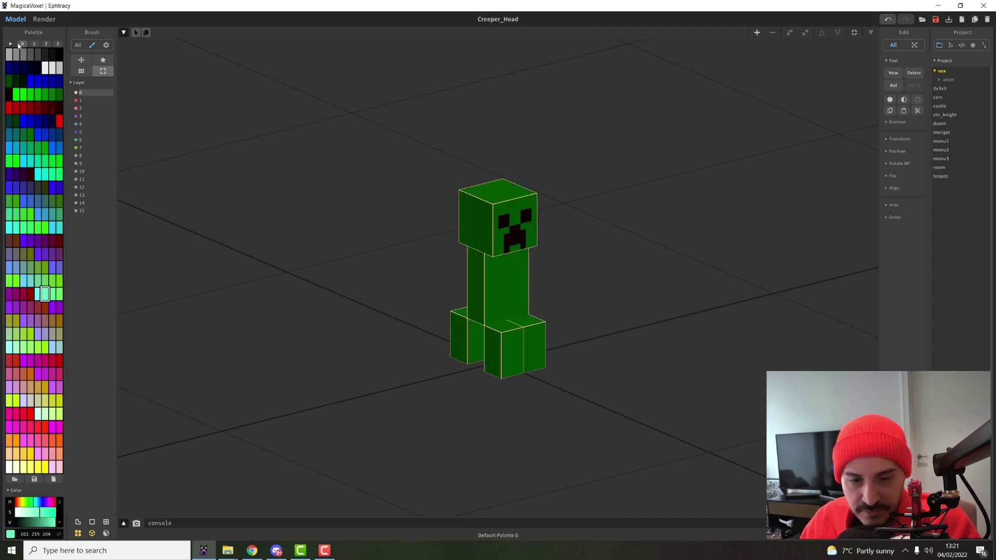
{"action": "left_click", "coordinate": [29, 240]}
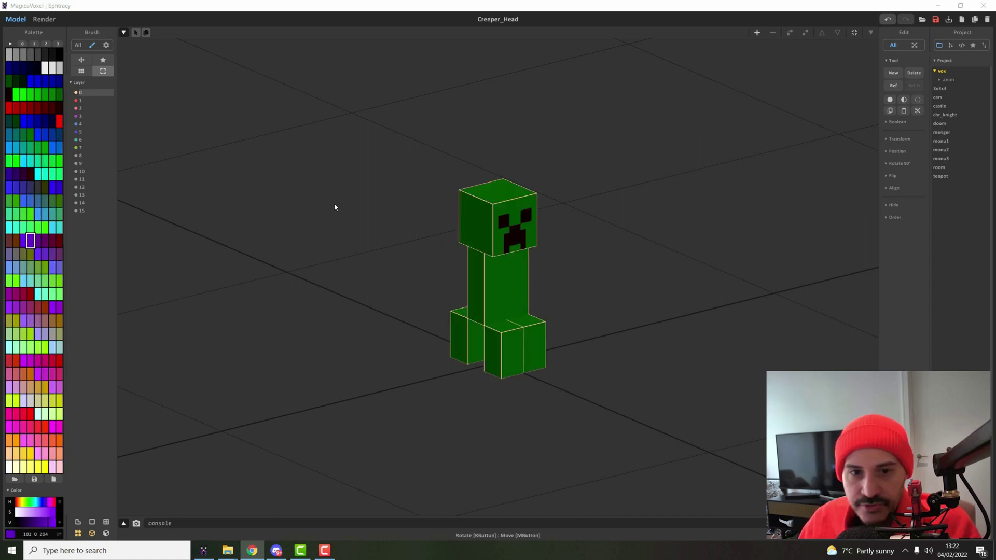
Check the head's green and dark face swatches, then select the Creeper head model
{"action": "scroll", "coordinate": [393, 226], "scroll_direction": "up", "scroll_amount": 5}
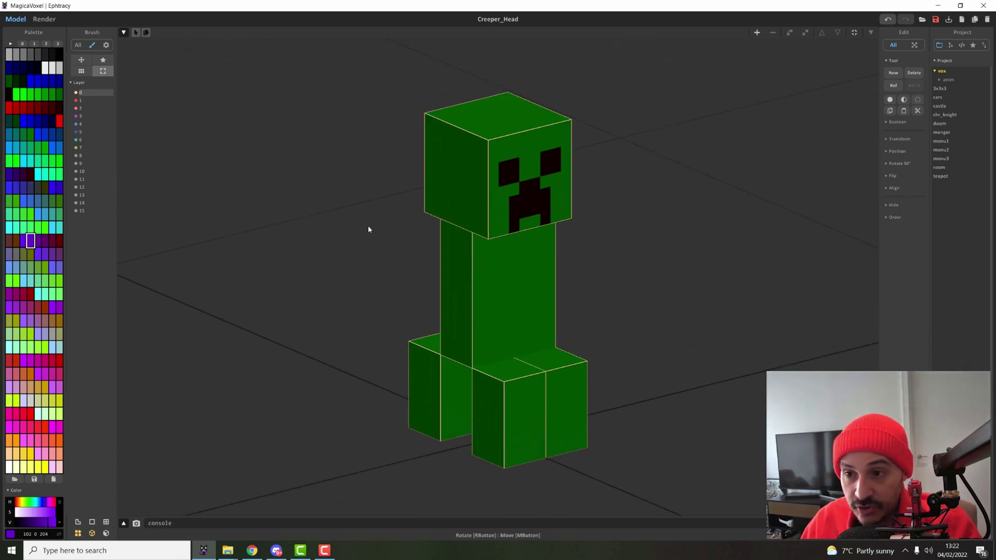
{"action": "left_click", "coordinate": [470, 168], "text": "alt"}
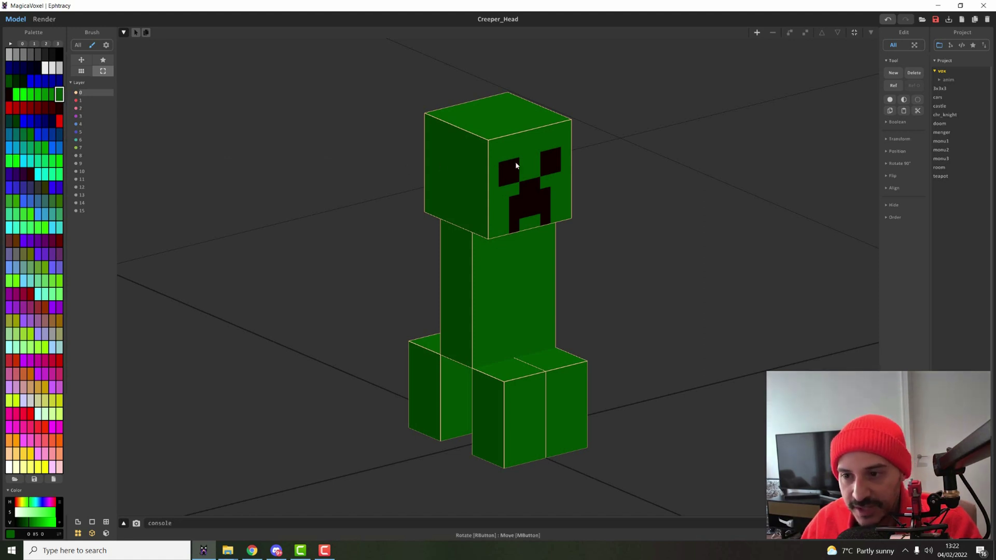
{"action": "left_click", "coordinate": [9, 94]}
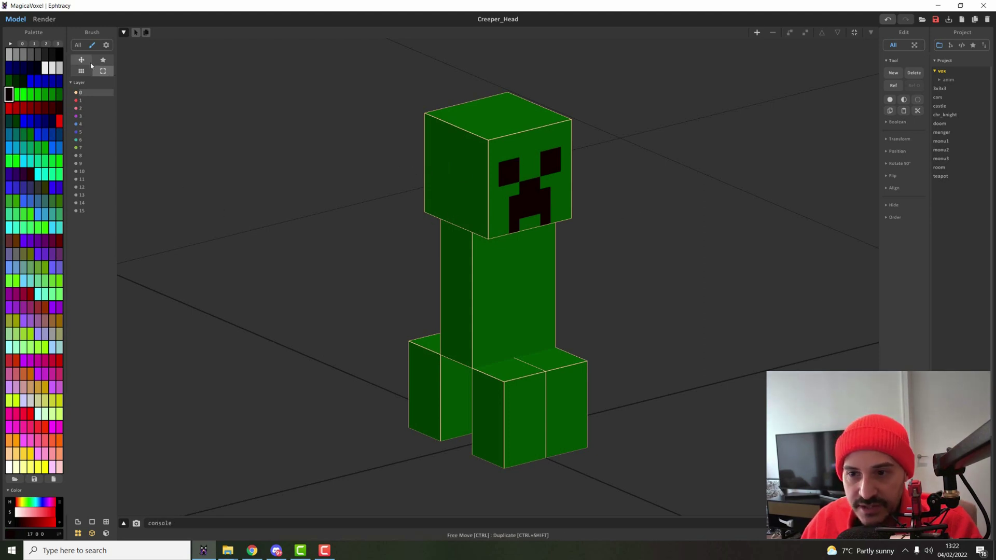
{"action": "left_click", "coordinate": [568, 183]}
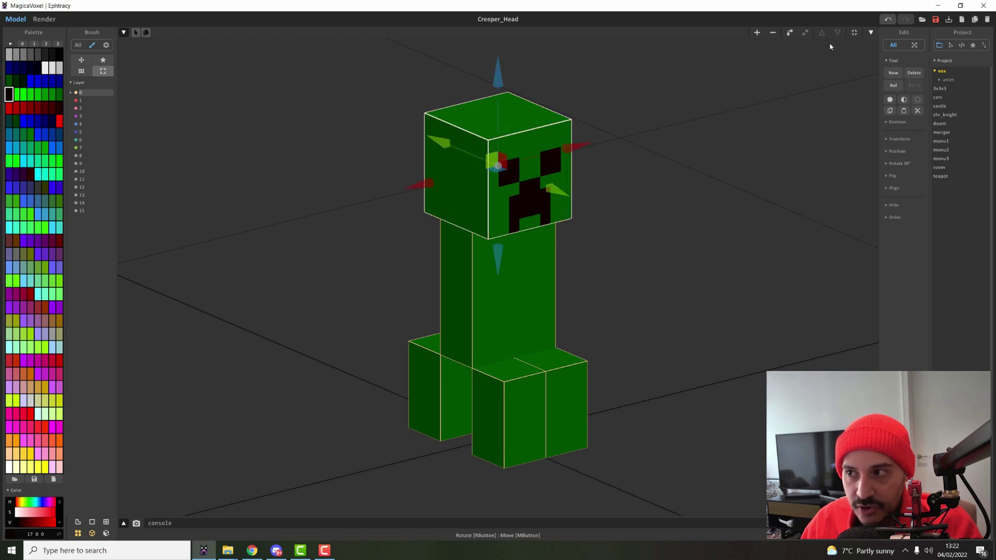
Edit the head's voxels and sample the green from a head voxel with the Pick brush
{"action": "left_click", "coordinate": [871, 32]}
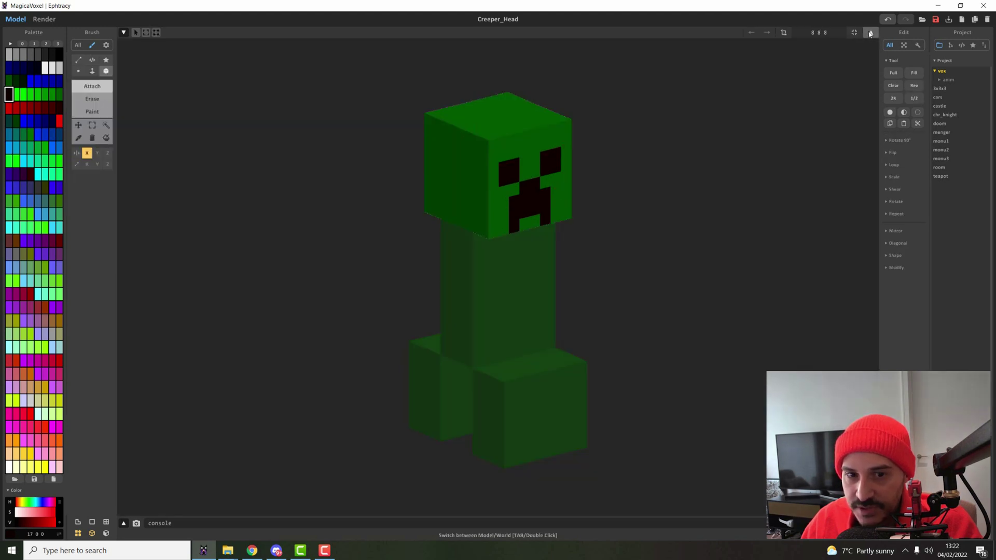
{"action": "left_click", "coordinate": [79, 138]}
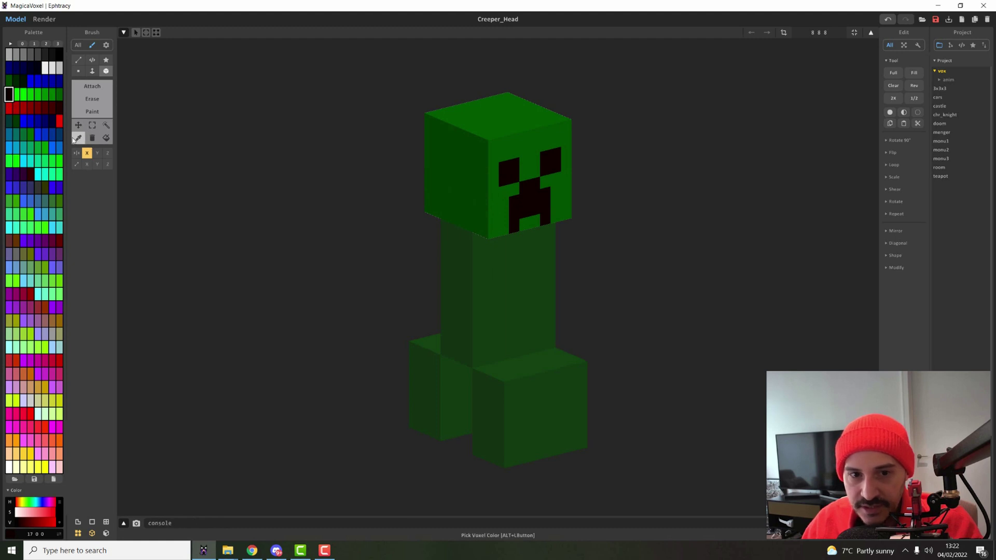
{"action": "left_click", "coordinate": [474, 153]}
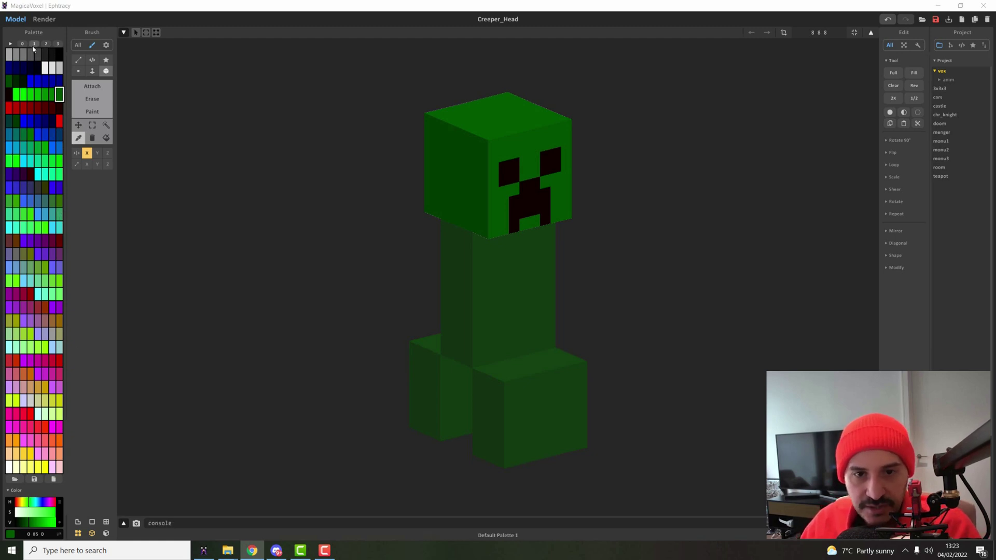
Load empty palette 3 and give the selected swatch a green hue with raised saturation
{"action": "left_click", "coordinate": [59, 44]}
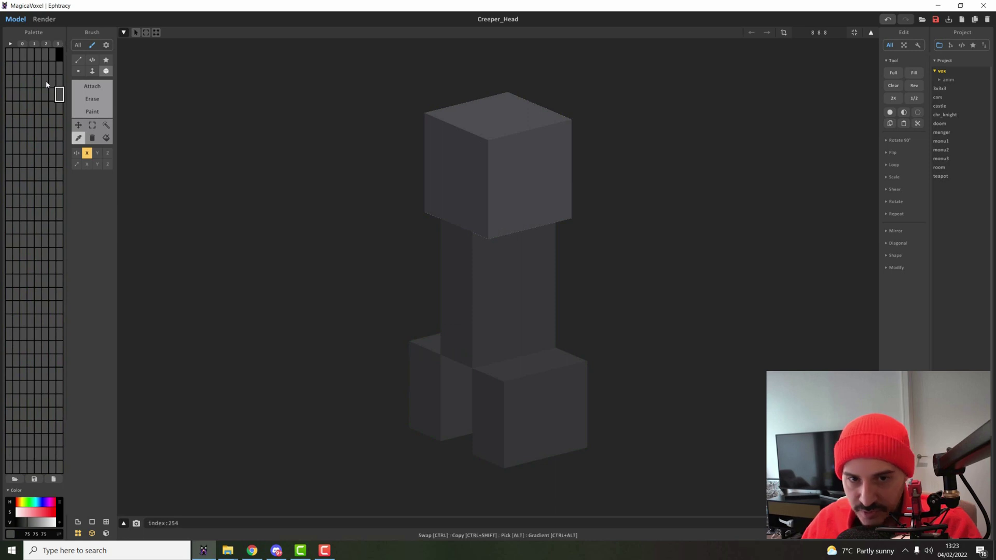
{"action": "left_click", "coordinate": [29, 503]}
{"action": "mouse_move", "coordinate": [37, 511]}
{"action": "left_mouse_down"}
{"action": "mouse_move", "coordinate": [58, 514]}
{"action": "mouse_move", "coordinate": [26, 525]}
{"action": "left_mouse_up"}
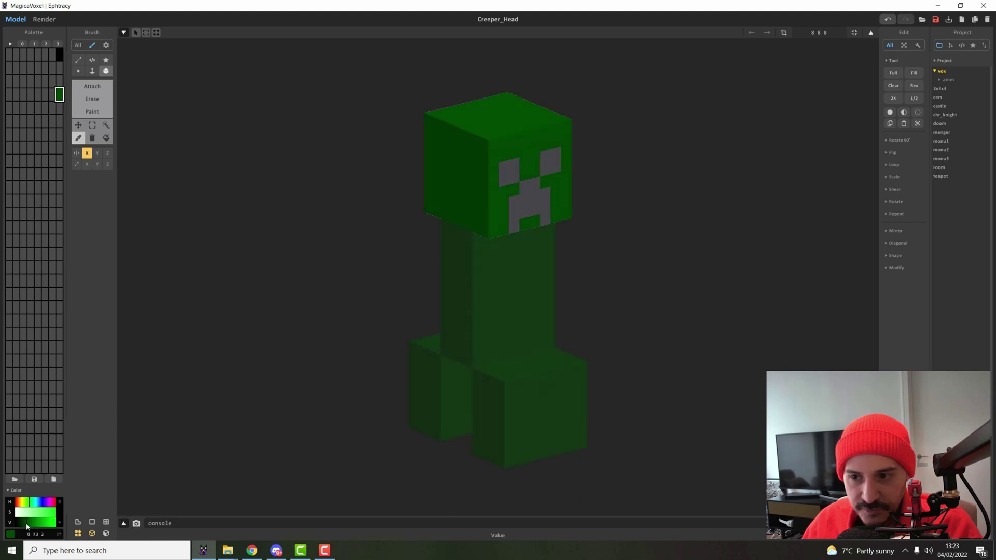
{"action": "key", "text": "Tab"}
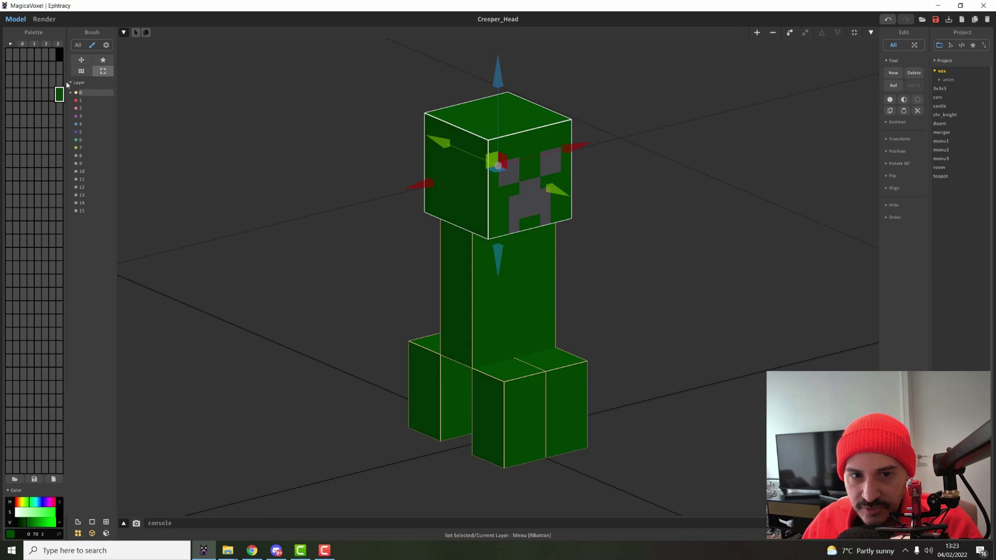
{"action": "key", "text": "Tab"}
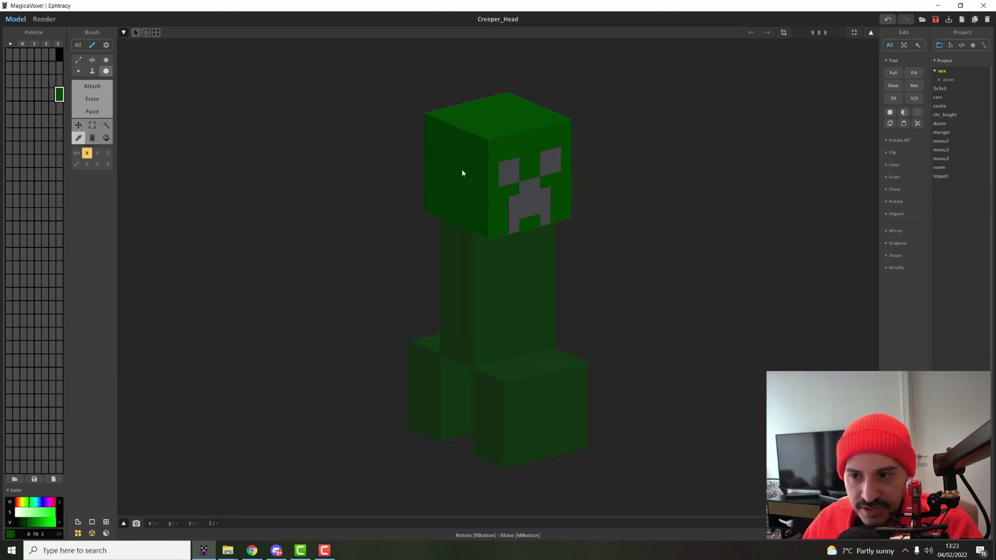
Sample the grey face colour, lower its brightness to black, and orbit the scene
{"action": "left_click", "coordinate": [537, 202]}
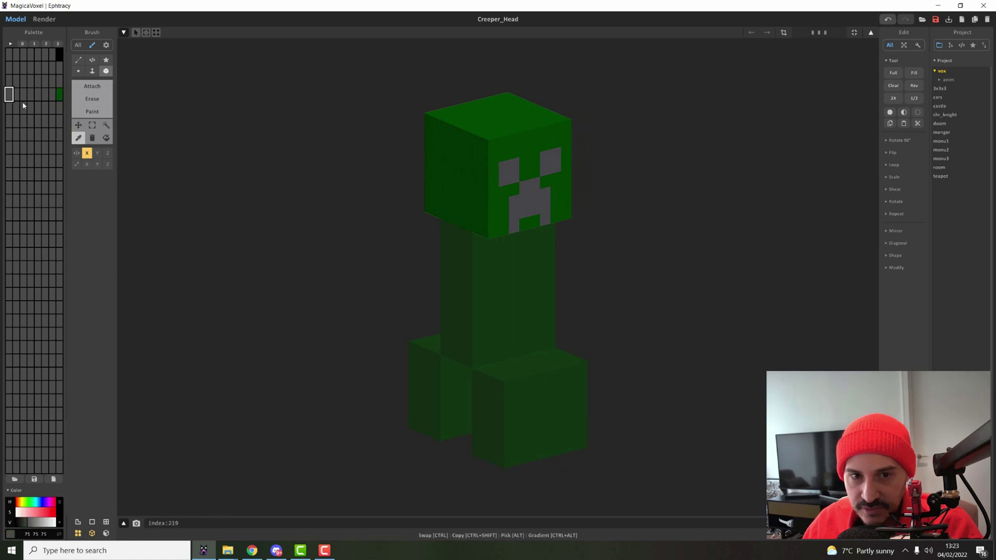
{"action": "left_click_drag", "start_coordinate": [26, 523], "coordinate": [13, 525]}
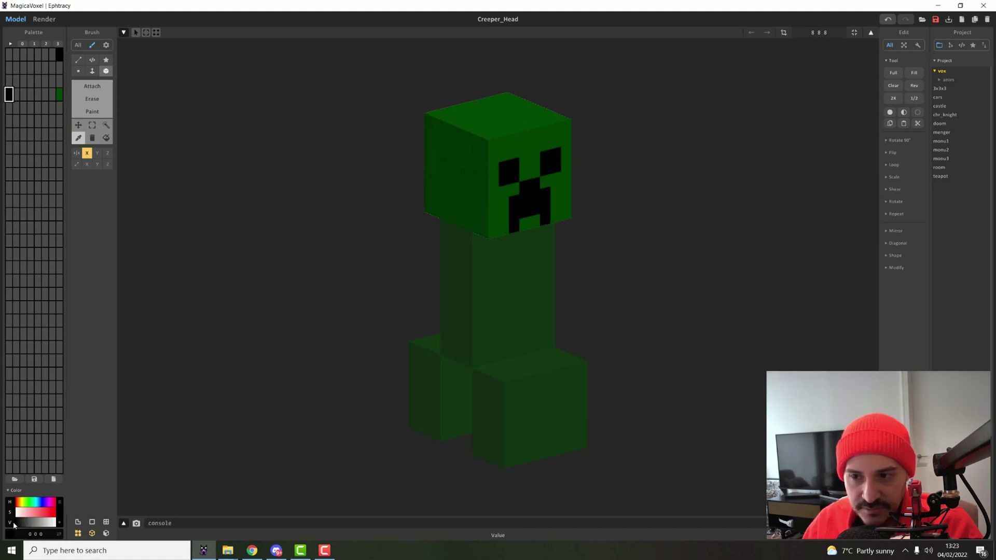
{"action": "key", "text": "Tab"}
{"action": "right_click_drag", "start_coordinate": [527, 278], "coordinate": [649, 285]}
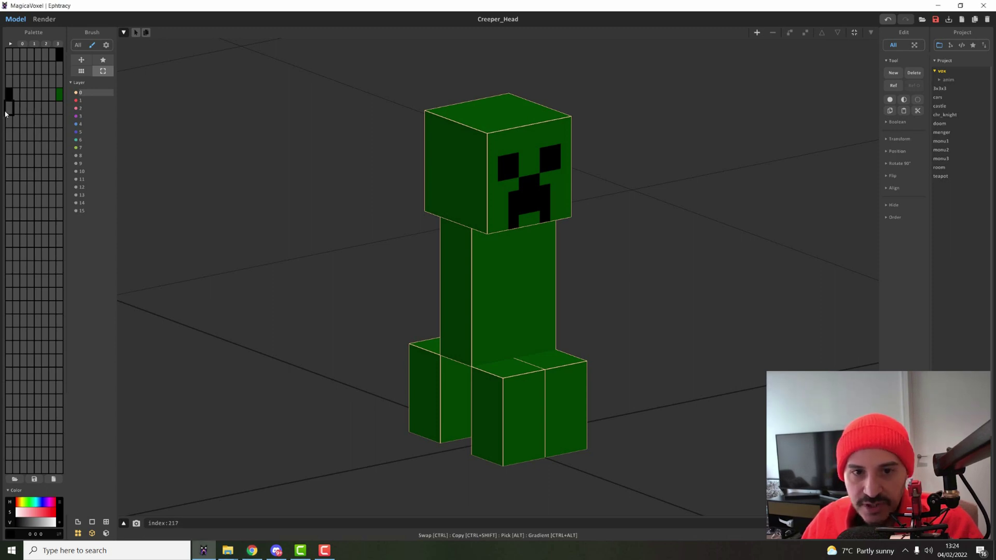
Move the black swatch beneath the green one, undoing an accidental brightness change
{"action": "left_click", "coordinate": [59, 112], "text": "ctrl"}
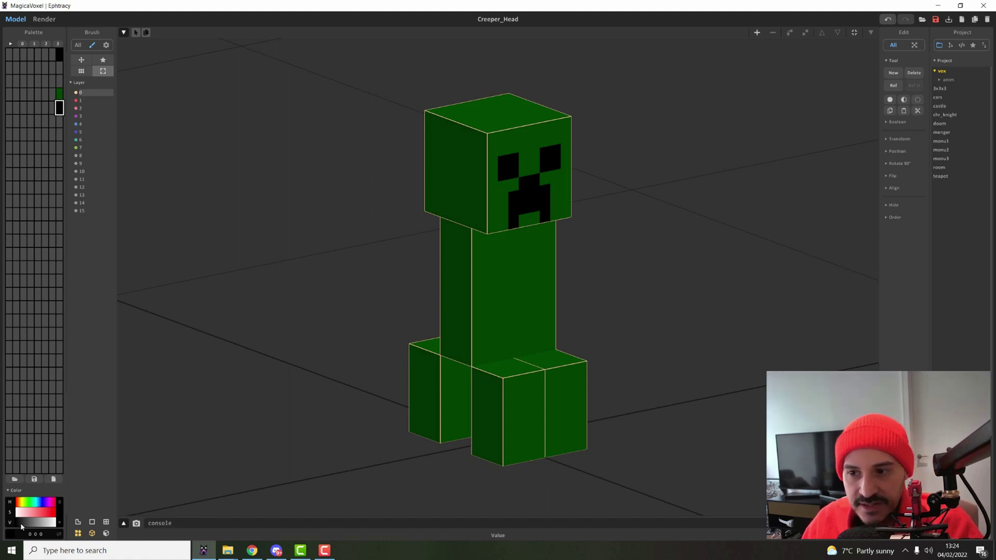
{"action": "left_click_drag", "start_coordinate": [20, 526], "coordinate": [15, 524]}
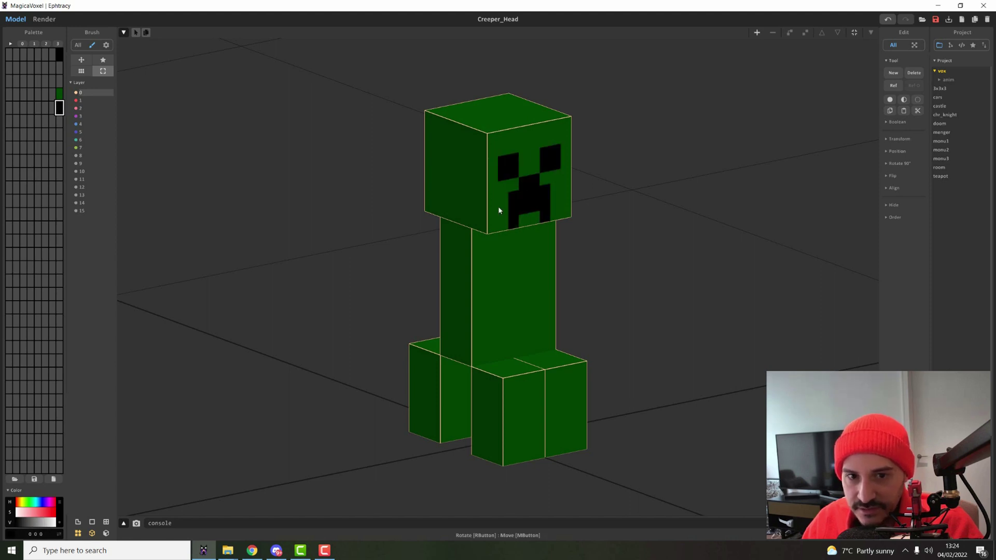
{"action": "left_click", "coordinate": [9, 95]}
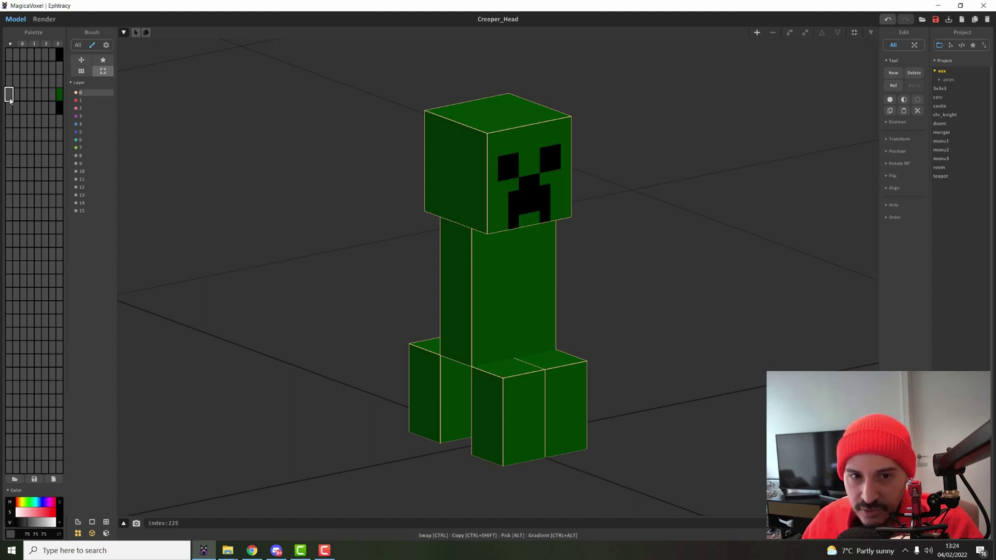
{"action": "key", "text": "ctrl+z"}
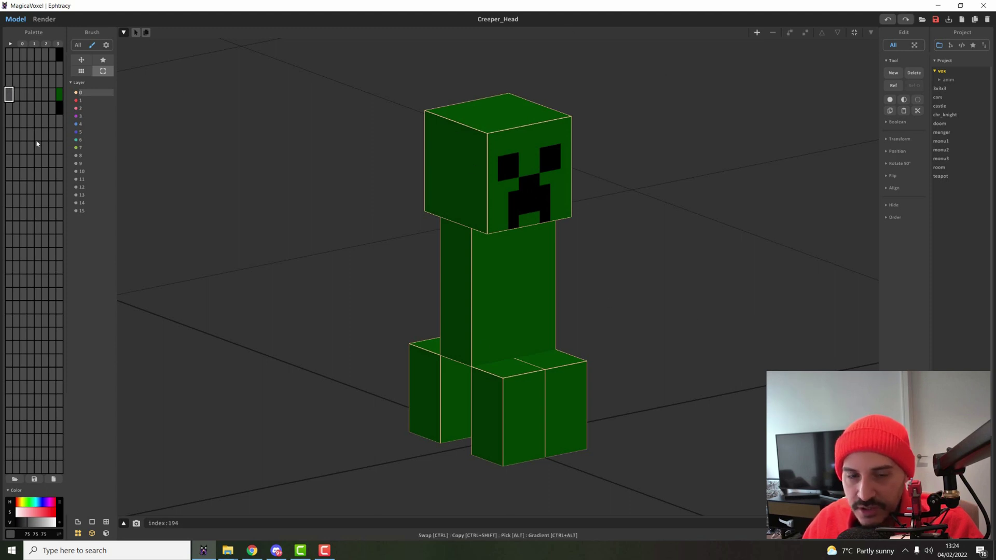
{"action": "left_click", "coordinate": [52, 106]}
{"action": "left_click", "coordinate": [58, 106]}
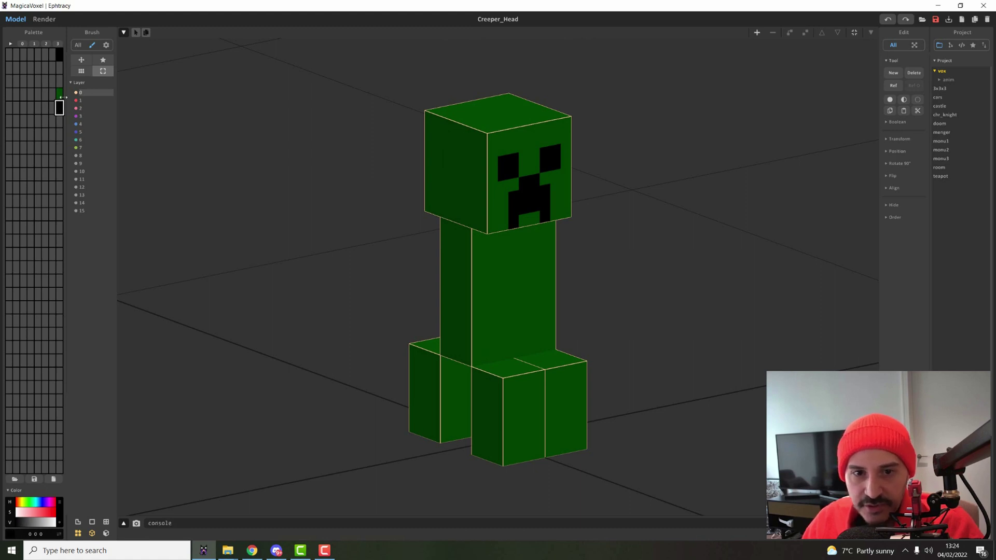
Drag the dark green swatch into the first palette cell and the black swatch directly below it
{"action": "left_click", "coordinate": [52, 81]}
{"action": "left_click_drag", "start_coordinate": [39, 69], "coordinate": [8, 56], "text": "ctrl"}
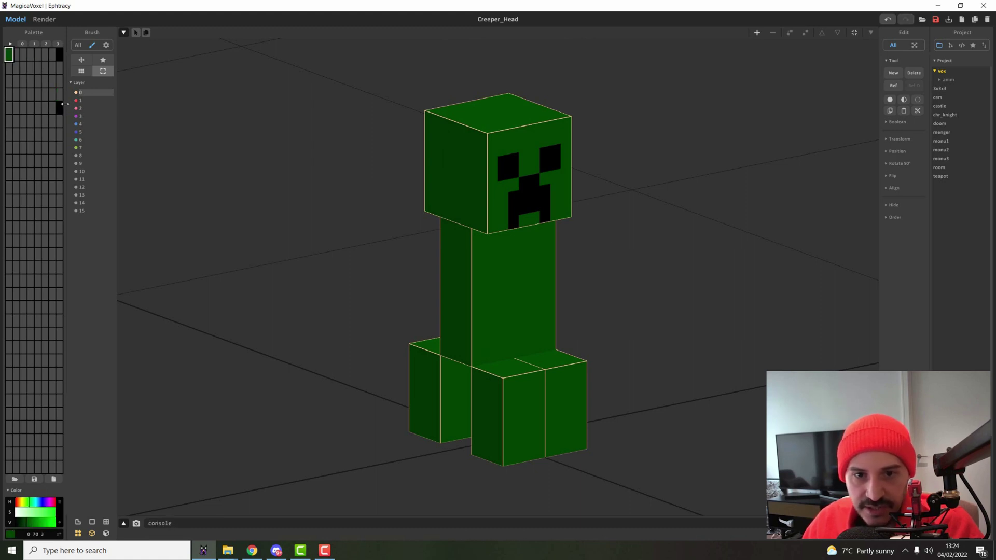
{"action": "left_click_drag", "start_coordinate": [59, 106], "coordinate": [11, 74], "text": "ctrl"}
Undo a stray swap among the empty cells, then check that green sits above black
{"action": "left_click", "coordinate": [9, 68]}
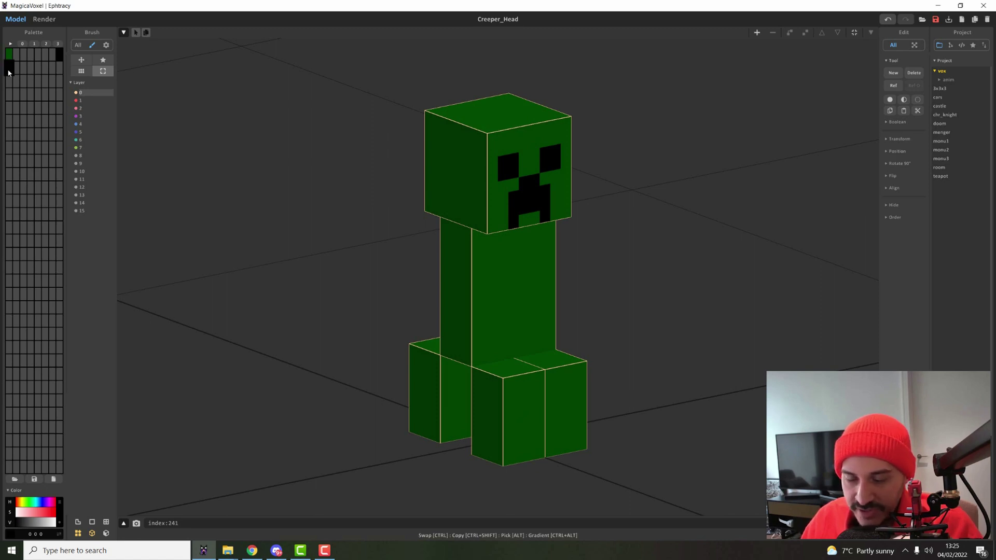
{"action": "left_click", "coordinate": [17, 121]}
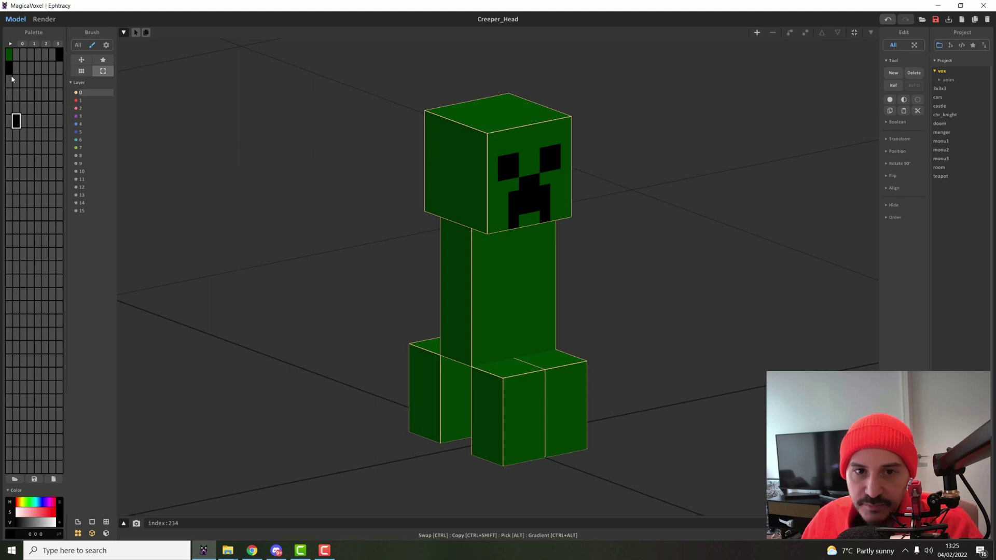
{"action": "left_click", "coordinate": [23, 120]}
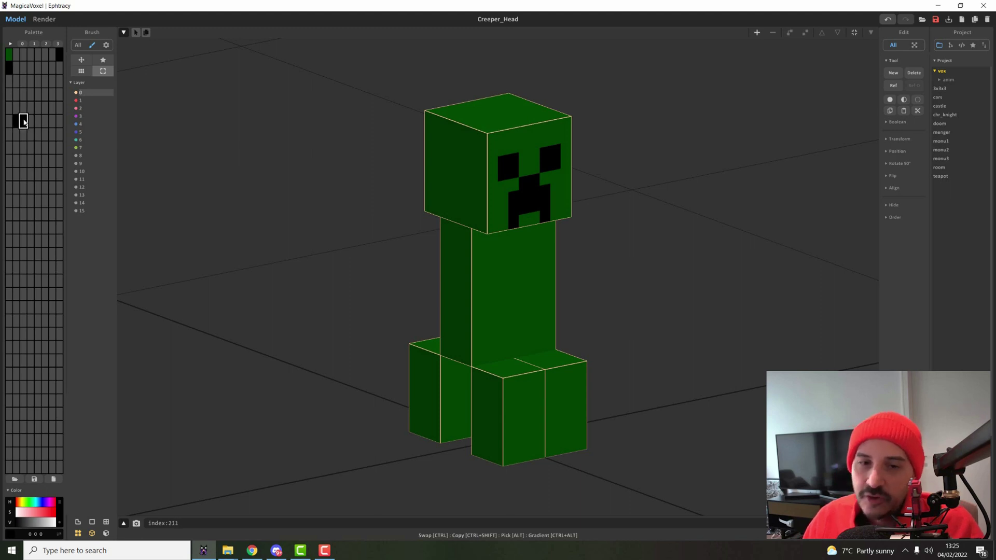
{"action": "key", "text": "ctrl+z"}
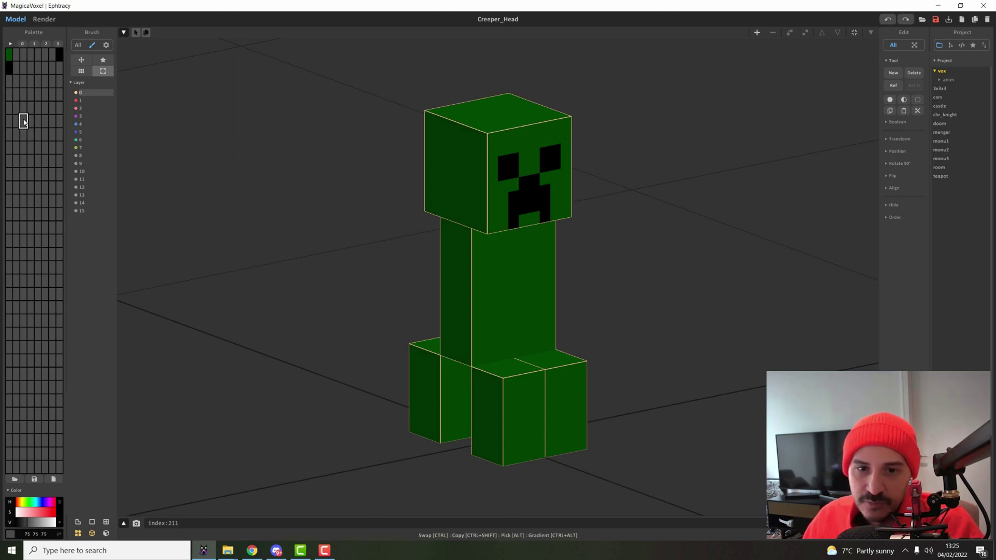
{"action": "left_click", "coordinate": [8, 68]}
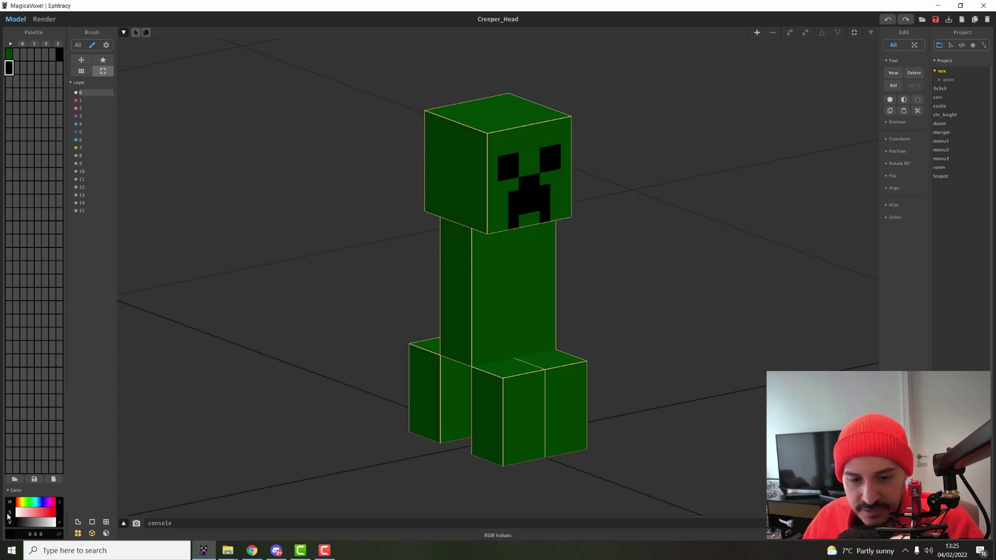
{"action": "left_click", "coordinate": [10, 55]}
{"action": "left_click", "coordinate": [53, 55]}
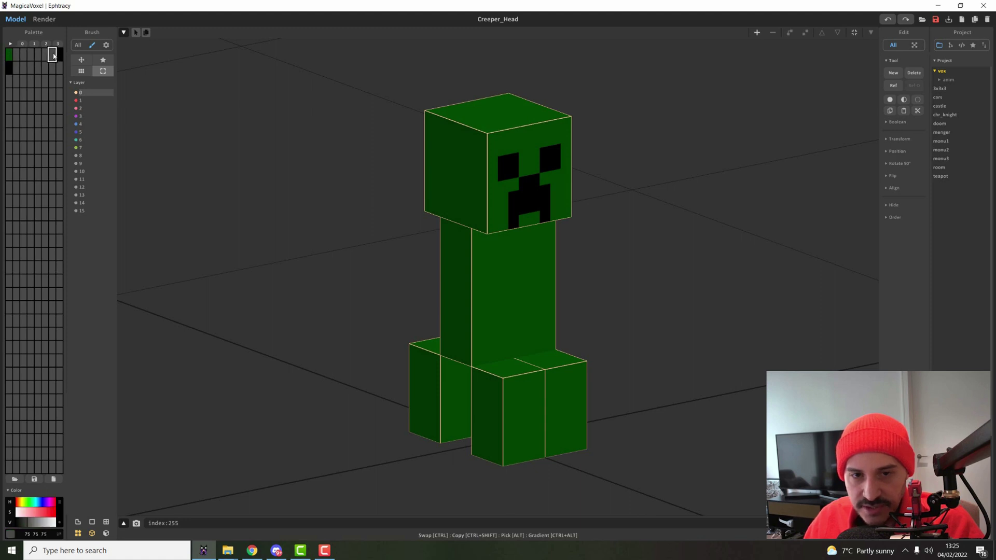
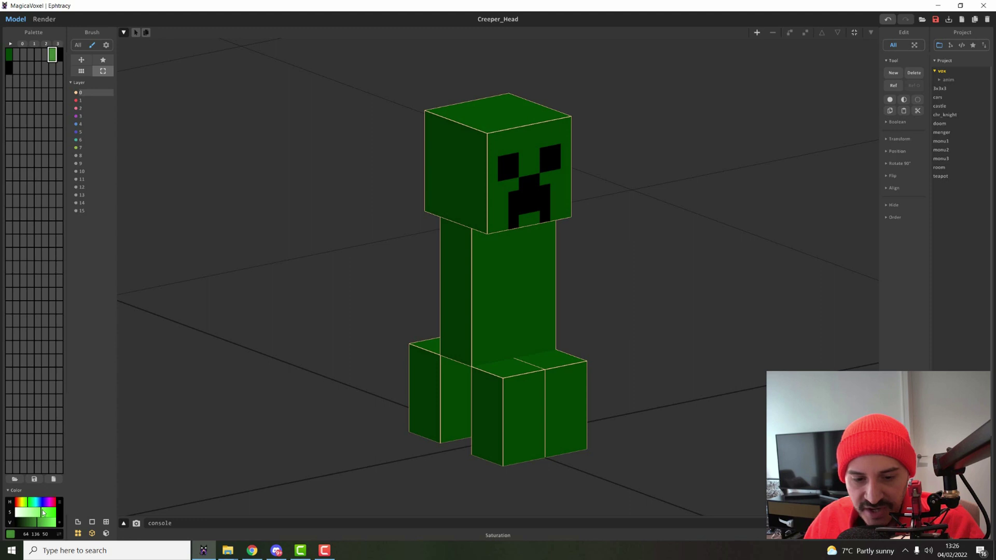
Tune the fifth top-row swatch to bright green 59 136 43 in the Color panel
{"action": "left_click", "coordinate": [43, 513]}
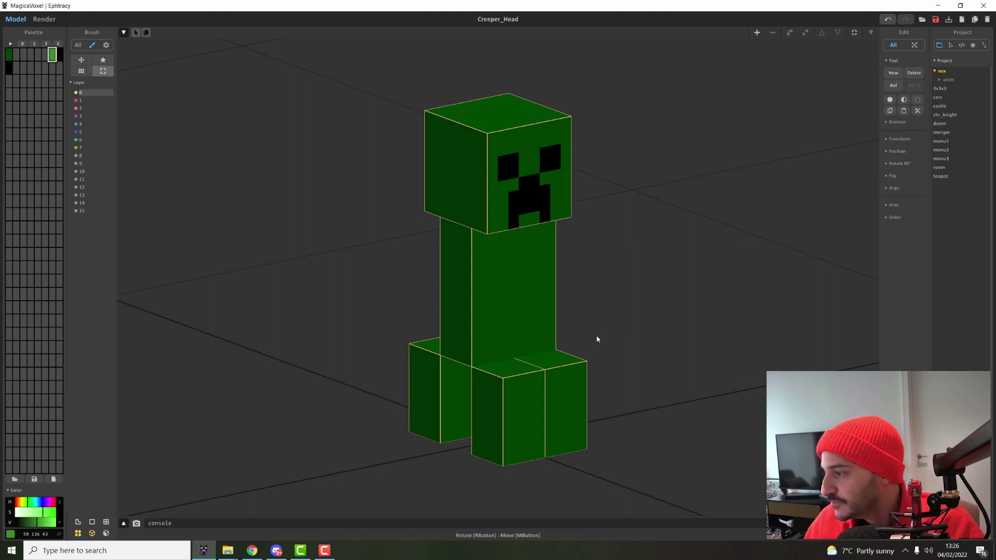
Blend the top palette row into a gradient from dark green to bright green
{"action": "left_click", "coordinate": [9, 56]}
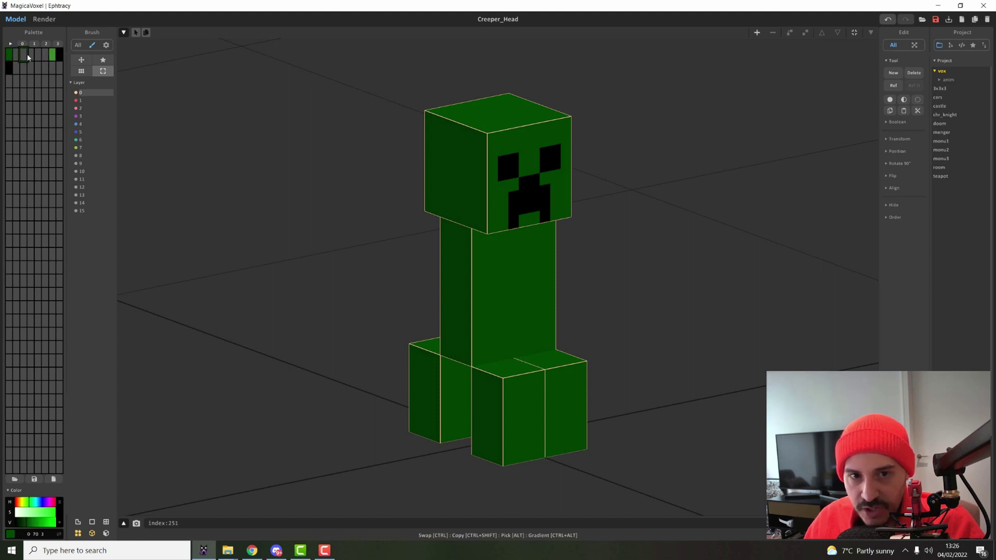
{"action": "left_click_drag", "start_coordinate": [51, 58], "coordinate": [52, 58], "text": "ctrl+alt"}
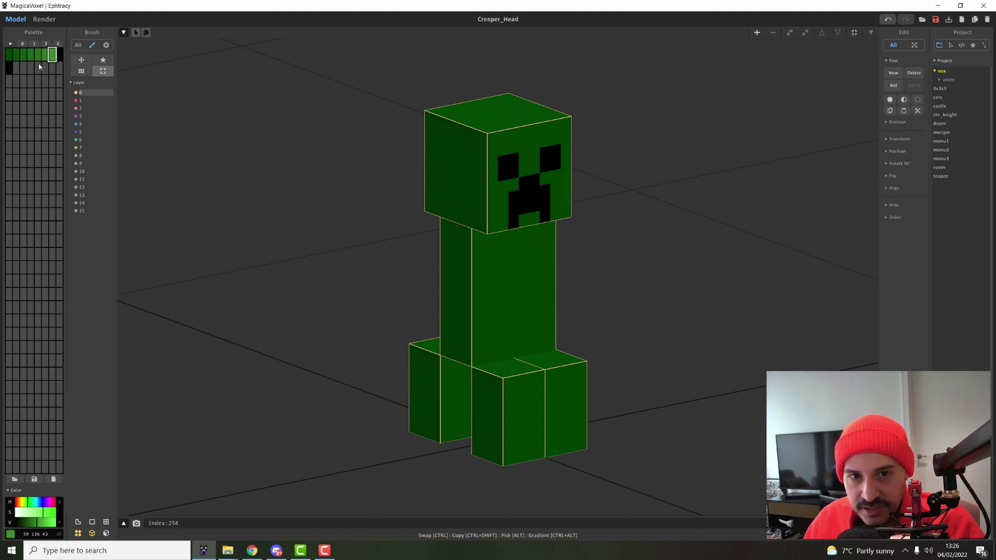
{"action": "left_click", "coordinate": [38, 66]}
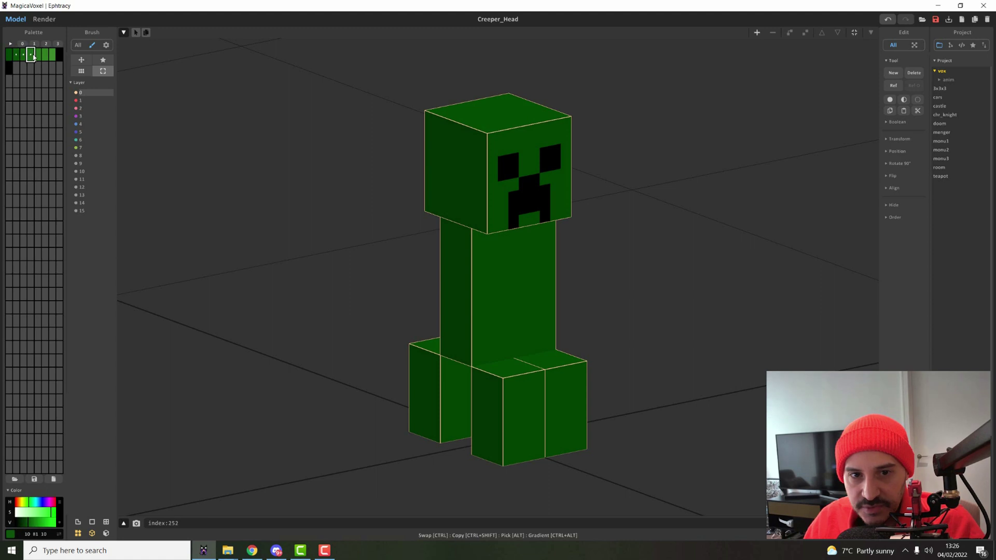
{"action": "left_click", "coordinate": [44, 68]}
{"action": "left_click", "coordinate": [11, 56]}
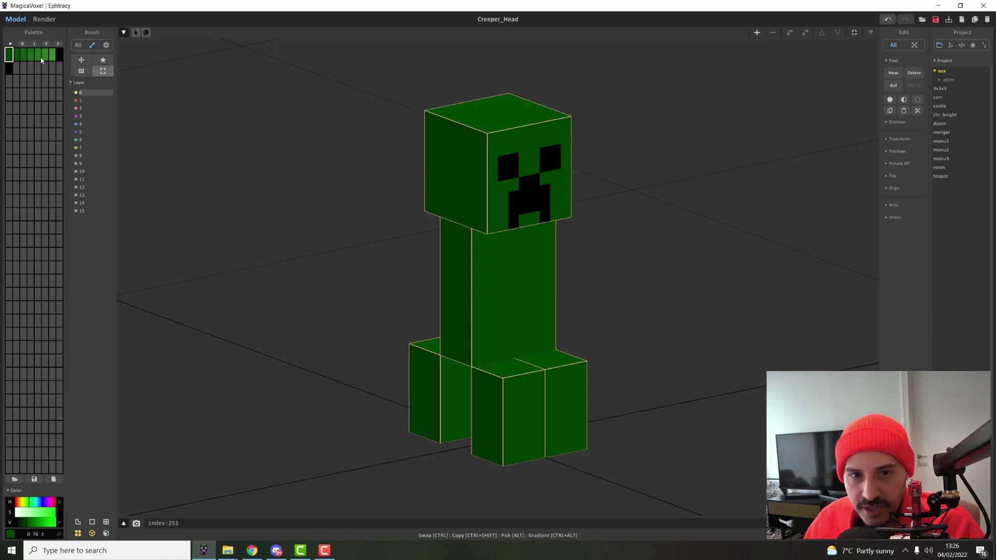
{"action": "left_click", "coordinate": [52, 54]}
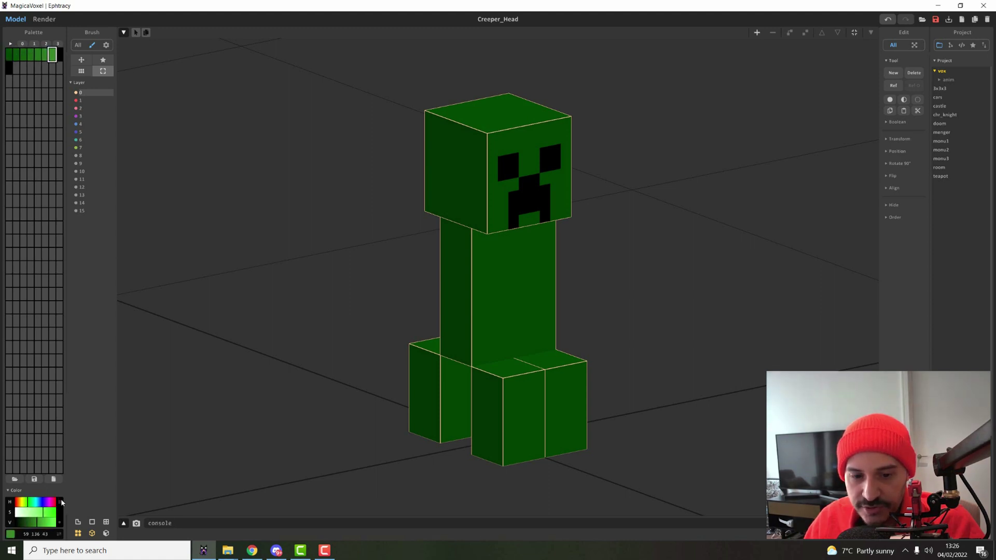
Try a green-to-blue top-row gradient, then undo both changes to restore the greens
{"action": "left_click", "coordinate": [43, 505]}
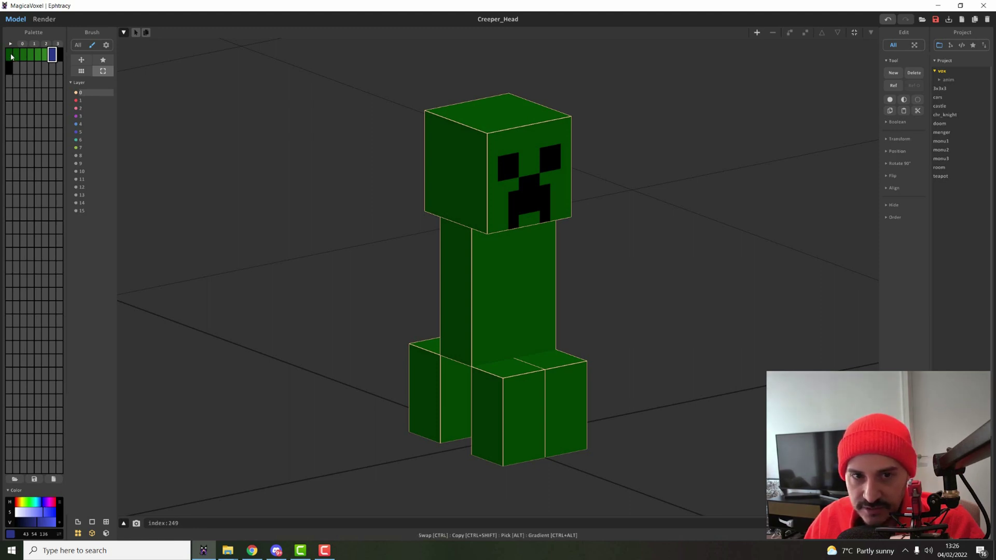
{"action": "left_click_drag", "start_coordinate": [10, 57], "coordinate": [52, 58], "text": "ctrl+alt"}
{"action": "left_click", "coordinate": [37, 95]}
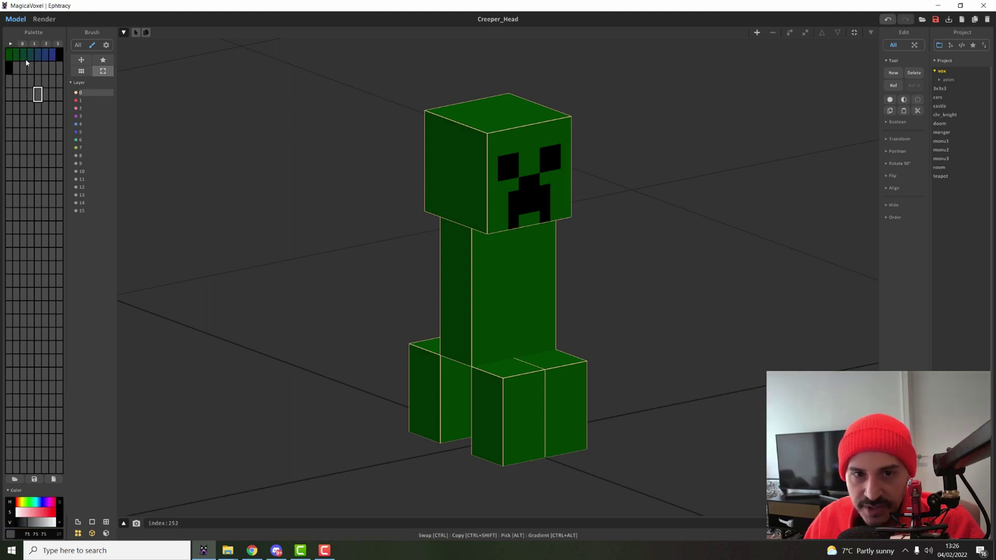
{"action": "left_click", "coordinate": [9, 57]}
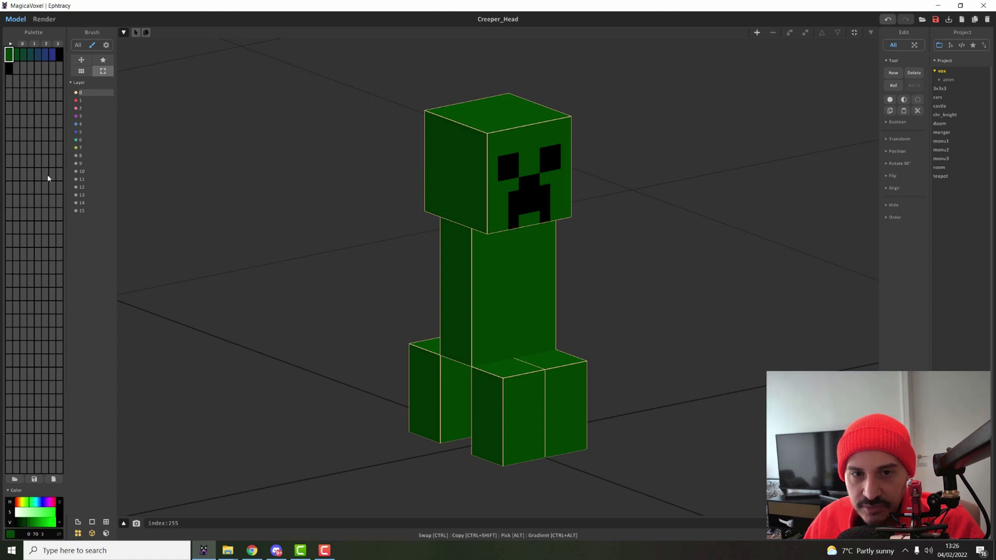
{"action": "key", "text": "ctrl+z"}
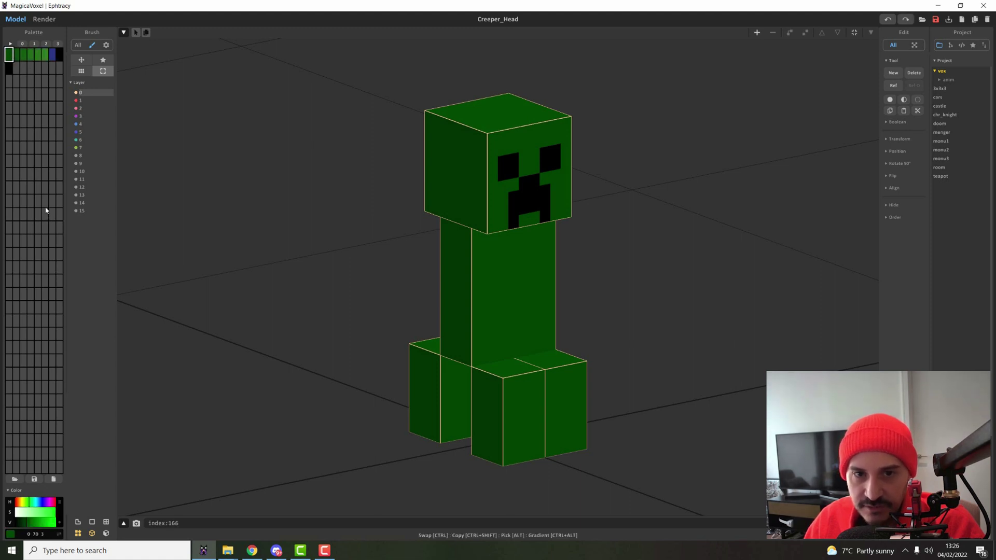
{"action": "key", "text": "ctrl+z"}
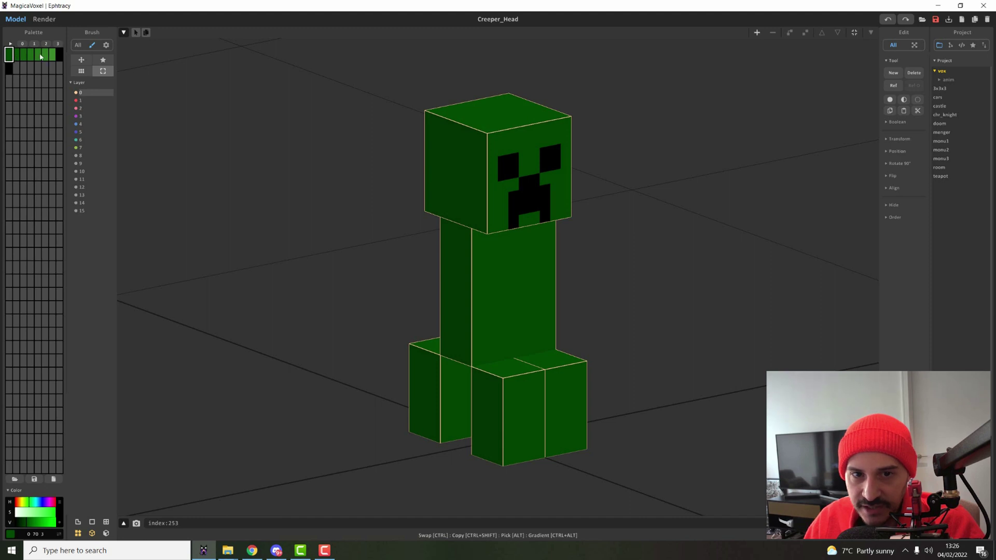
{"action": "left_click", "coordinate": [15, 67]}
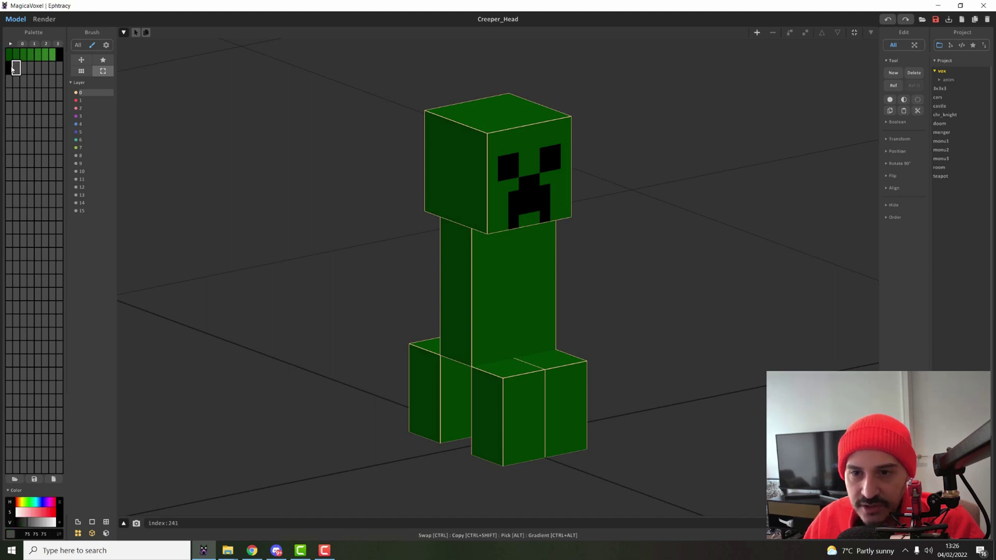
{"action": "left_click", "coordinate": [9, 68]}
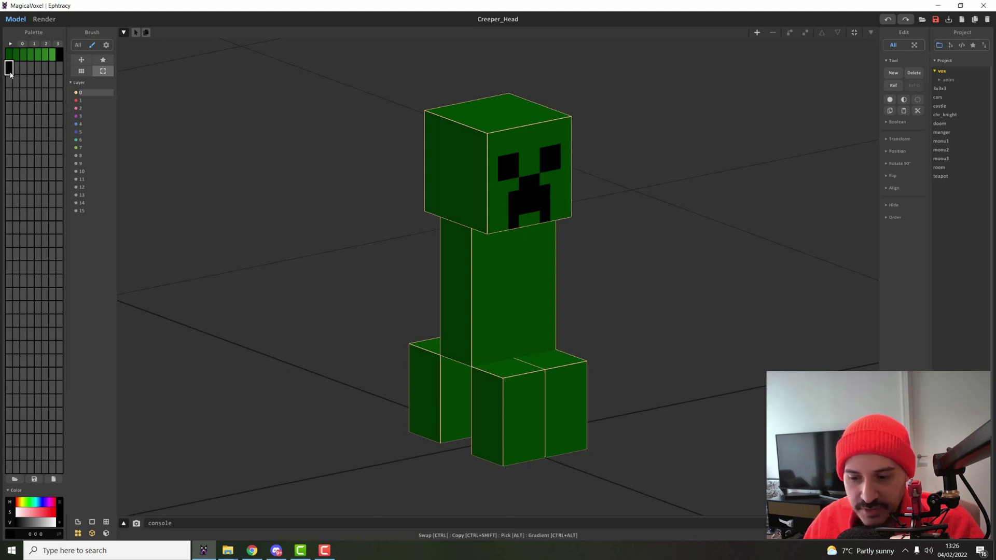
Copy black to row two's fifth cell, lighten it to grey 75, and blend row two
{"action": "left_click_drag", "start_coordinate": [10, 72], "coordinate": [35, 72], "text": "ctrl+shift"}
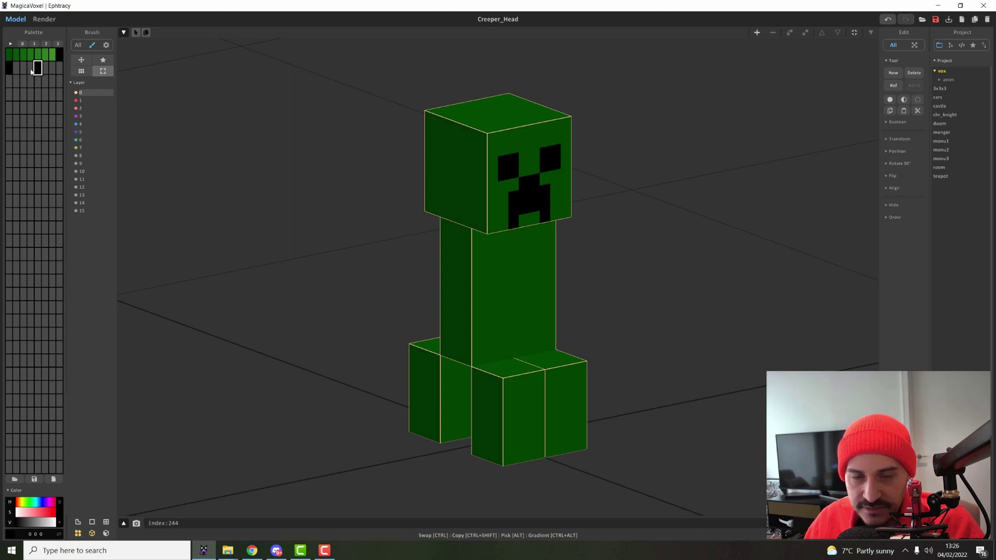
{"action": "left_click", "coordinate": [20, 525]}
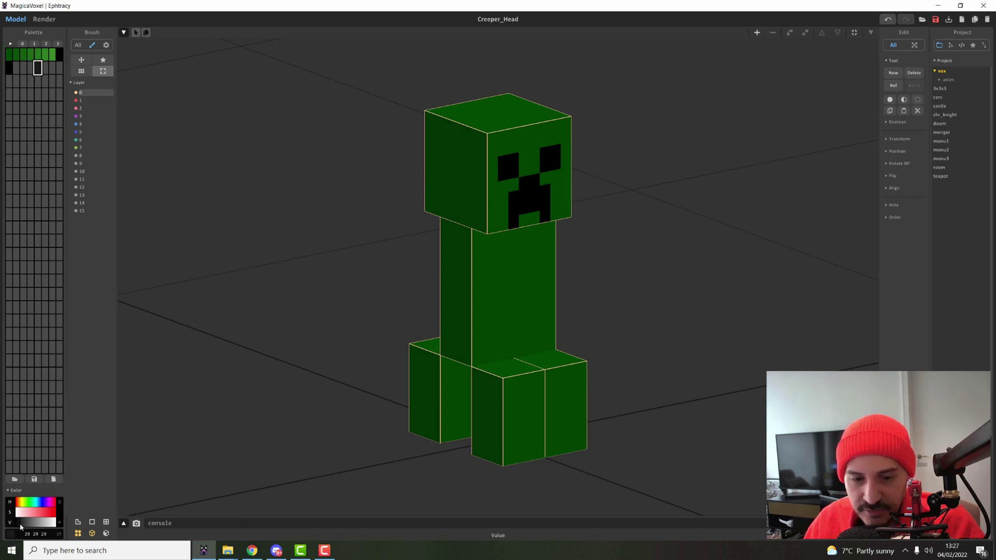
{"action": "left_click_drag", "start_coordinate": [21, 525], "coordinate": [27, 524]}
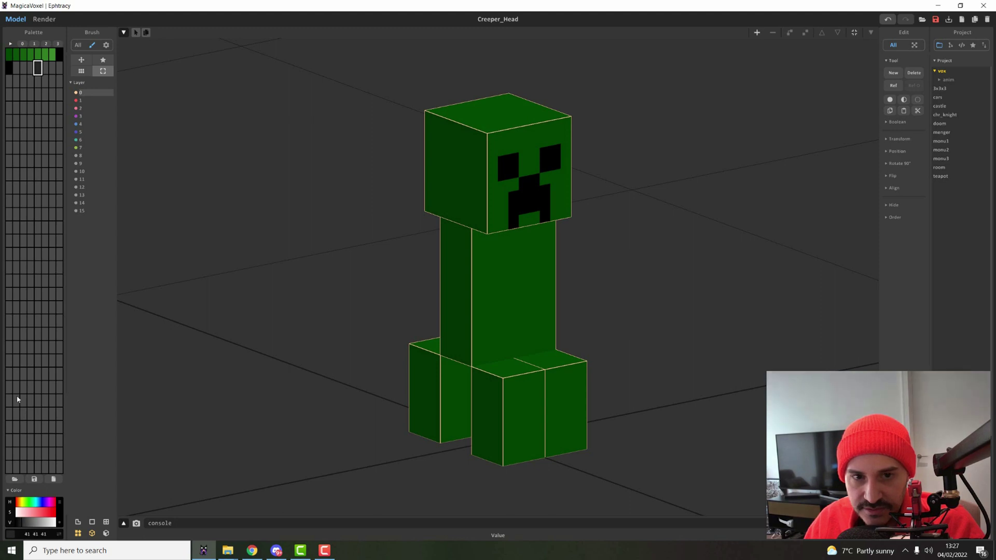
{"action": "left_click", "coordinate": [31, 95]}
{"action": "left_click", "coordinate": [9, 67]}
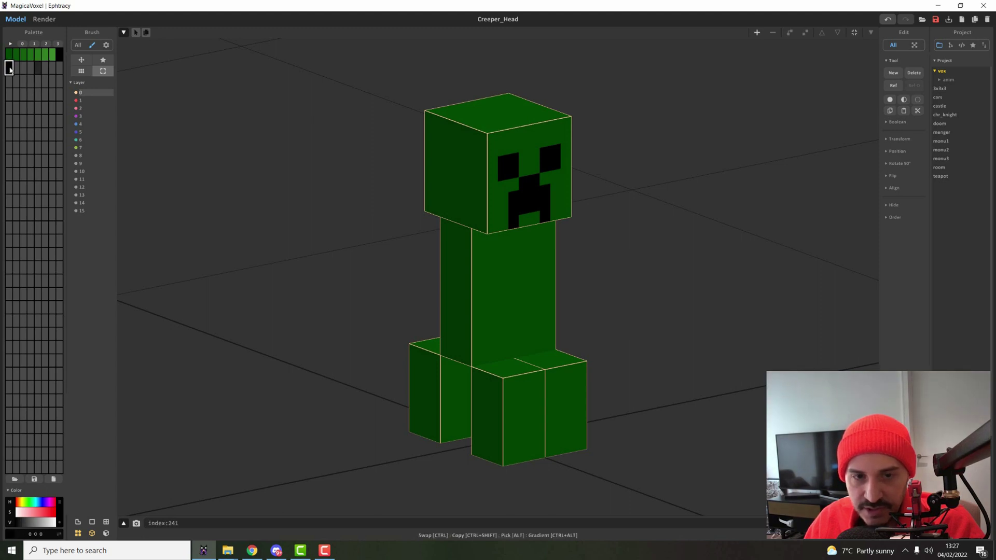
{"action": "mouse_move", "coordinate": [10, 68]}
{"action": "left_mouse_down", "text": "ctrl+alt"}
{"action": "mouse_move", "coordinate": [37, 68]}
{"action": "mouse_move", "coordinate": [21, 70]}
{"action": "left_mouse_up", "text": "ctrl+alt"}
Set row two's end swatch to grey 56, re-blend, and select all five dark swatches
{"action": "left_click", "coordinate": [54, 189]}
{"action": "left_click", "coordinate": [12, 70]}
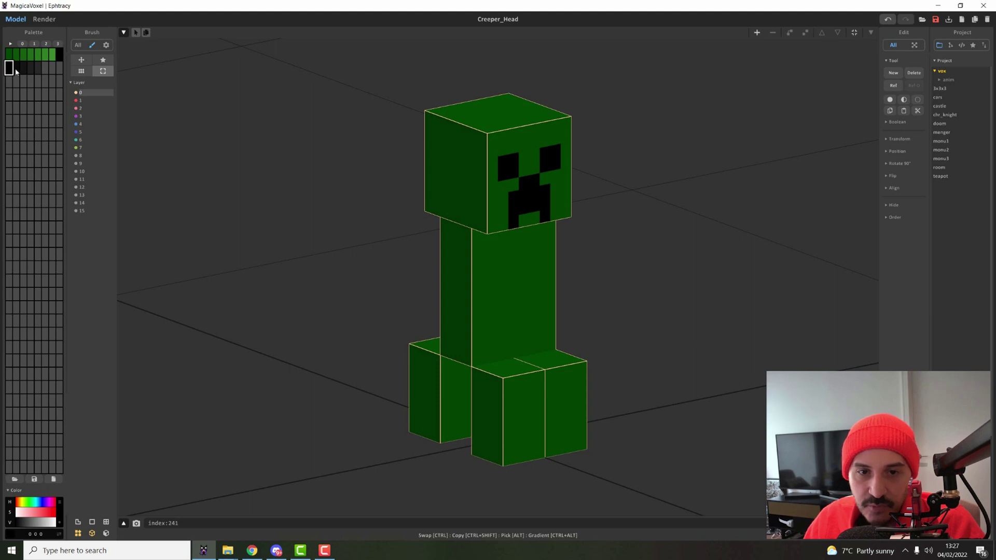
{"action": "left_click", "coordinate": [38, 71]}
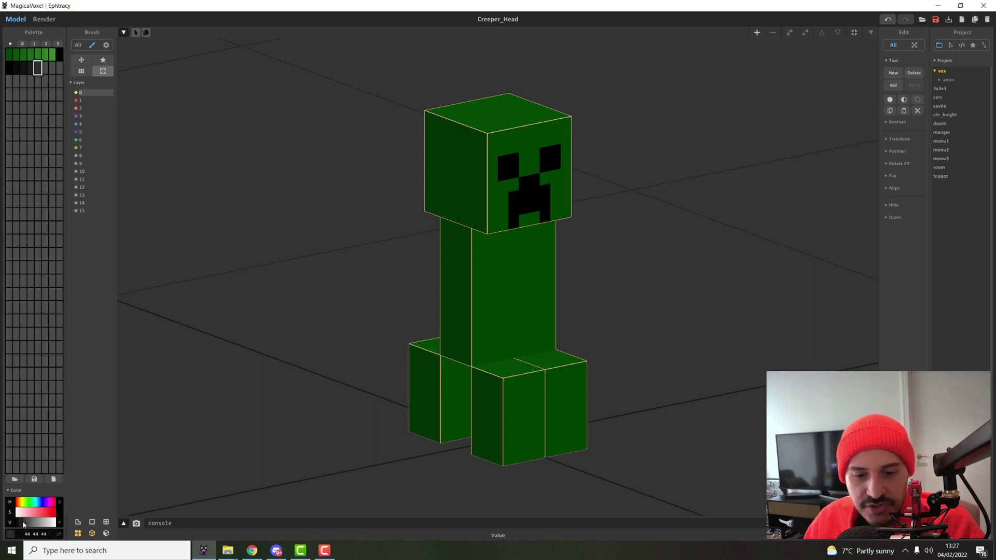
{"action": "left_click_drag", "start_coordinate": [22, 522], "coordinate": [25, 521]}
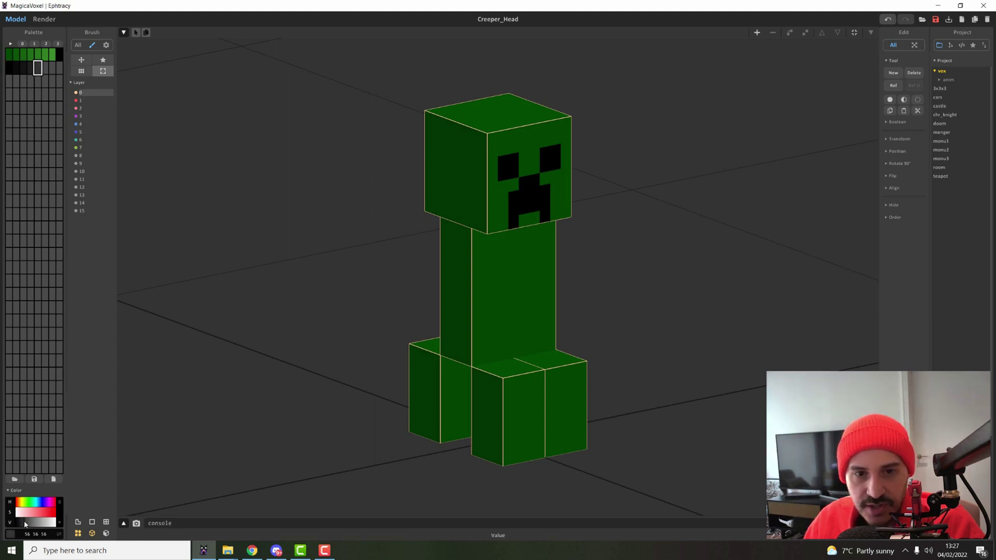
{"action": "left_click", "coordinate": [14, 70]}
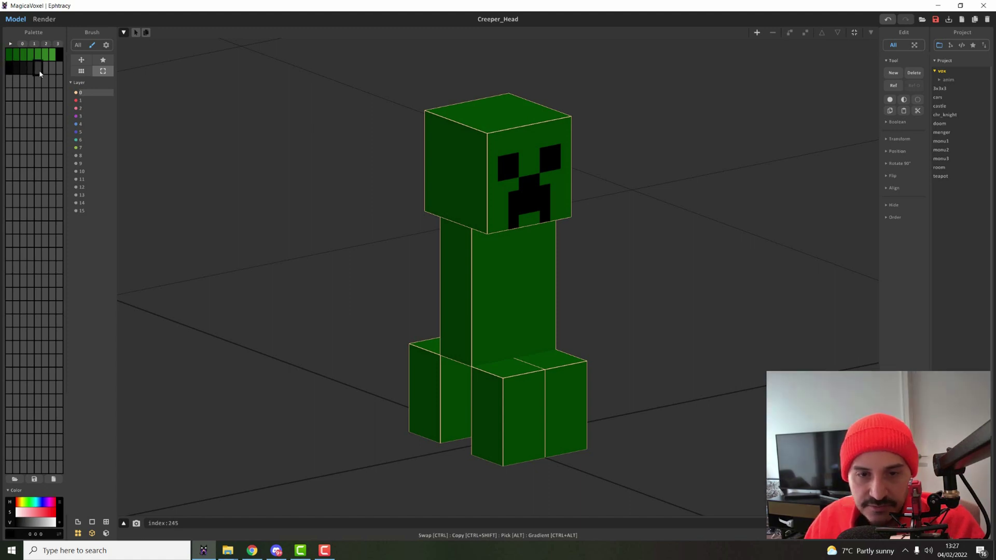
{"action": "left_click_drag", "start_coordinate": [40, 72], "coordinate": [40, 72], "text": "ctrl+alt"}
{"action": "left_click", "coordinate": [43, 160]}
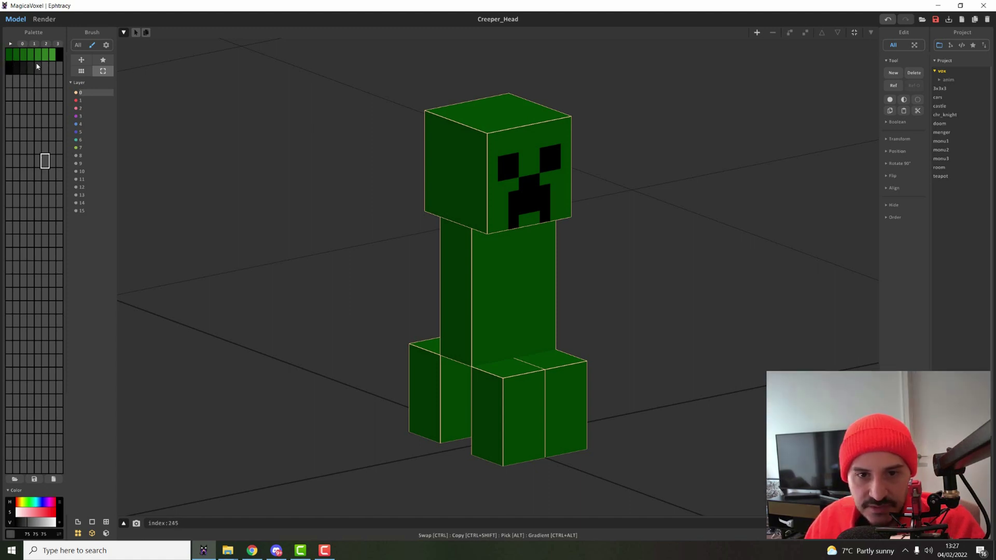
{"action": "left_click", "coordinate": [31, 94]}
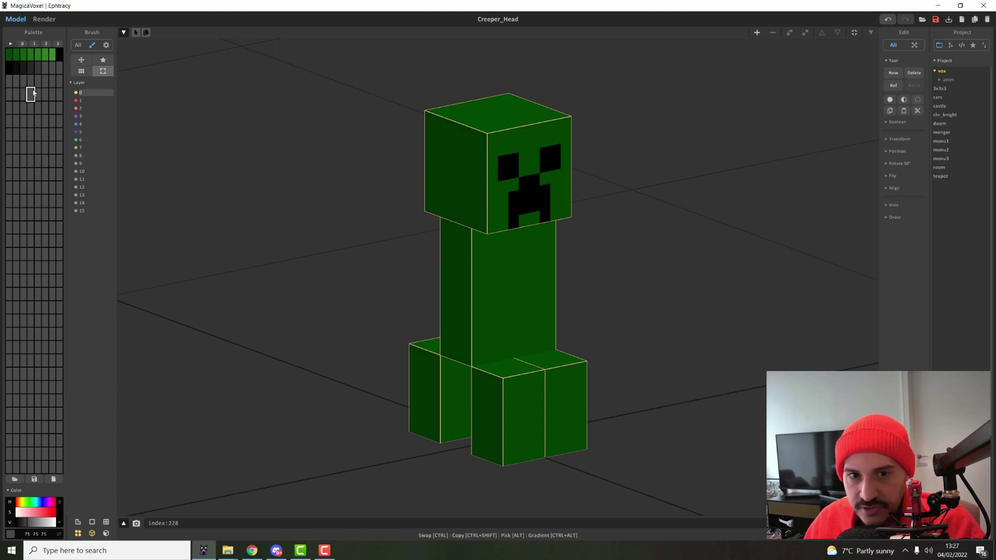
{"action": "left_click", "coordinate": [37, 68]}
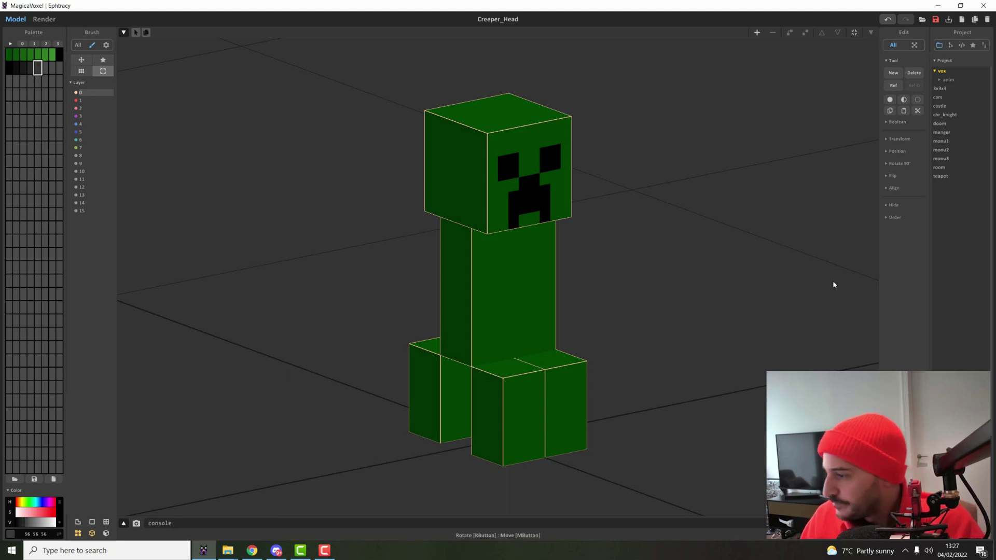
{"action": "left_click", "coordinate": [31, 68]}
{"action": "left_click_drag", "start_coordinate": [11, 70], "coordinate": [38, 70]}
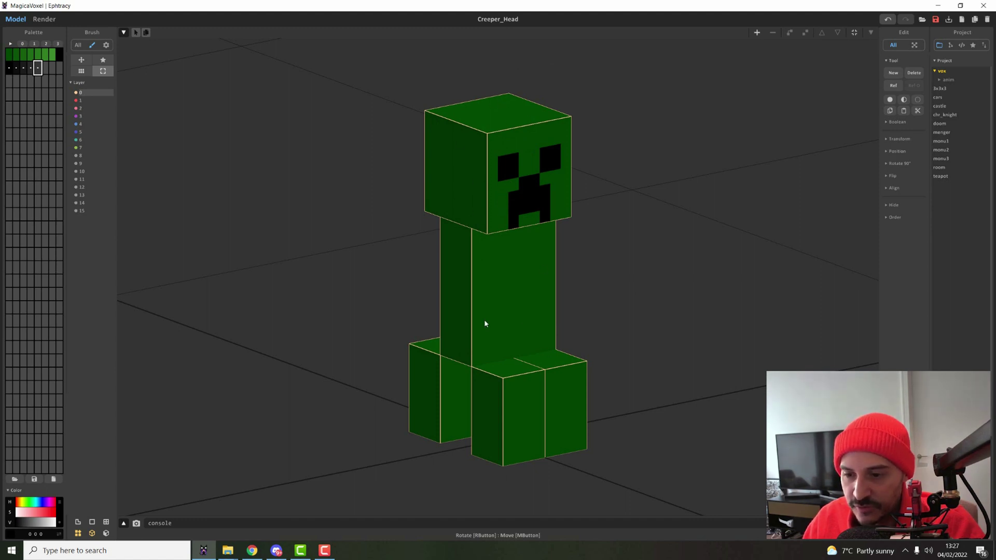
Enter voxel editing on the Creeper head and mark the green swatches as a range
{"action": "left_click", "coordinate": [520, 125]}
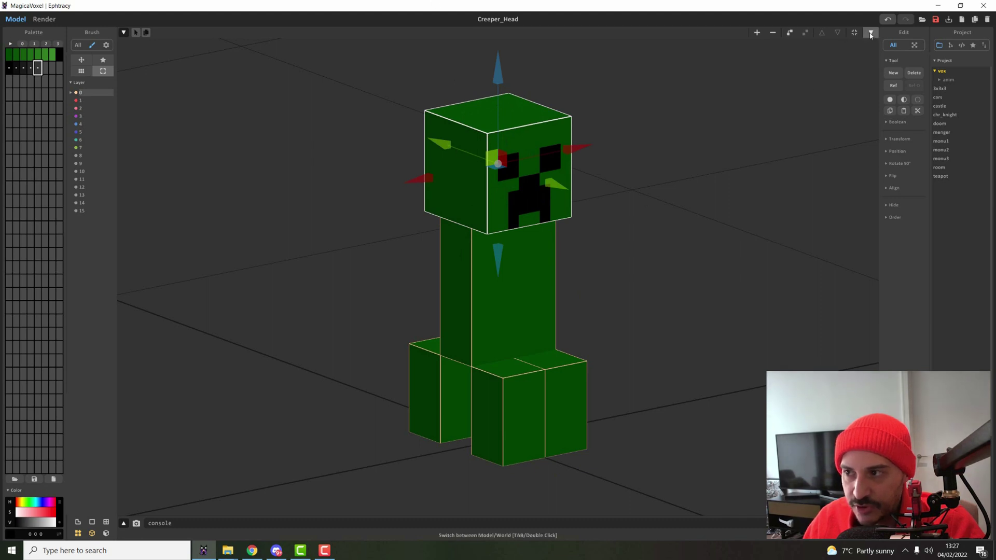
{"action": "key", "text": "Tab"}
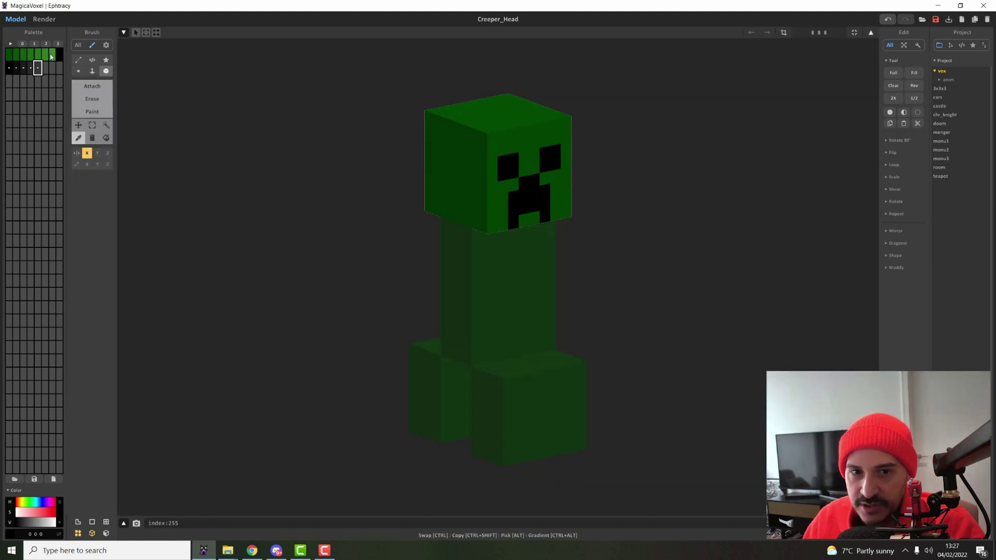
{"action": "left_click_drag", "start_coordinate": [53, 57], "coordinate": [10, 58]}
{"action": "left_click", "coordinate": [10, 58]}
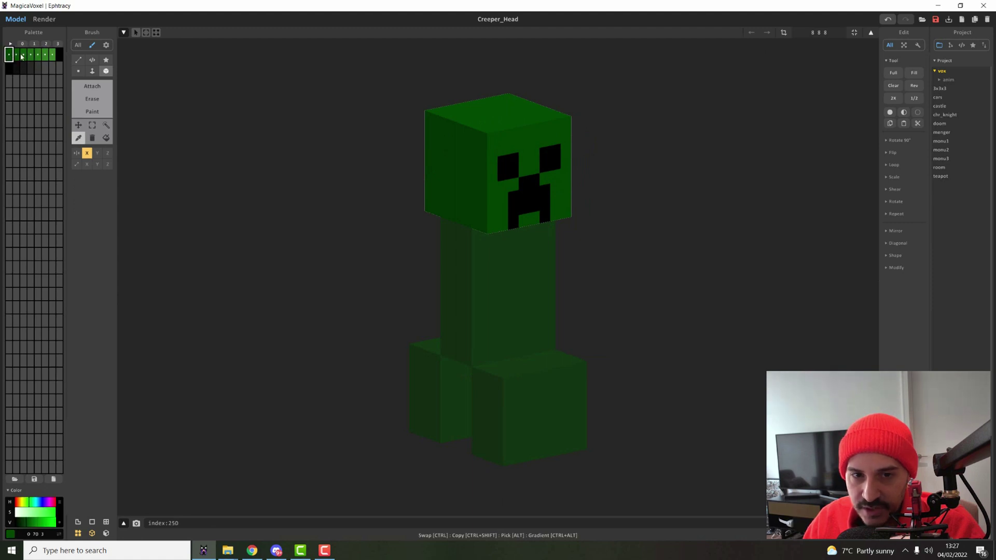
{"action": "left_click", "coordinate": [52, 56]}
{"action": "left_click_drag", "start_coordinate": [51, 56], "coordinate": [9, 58]}
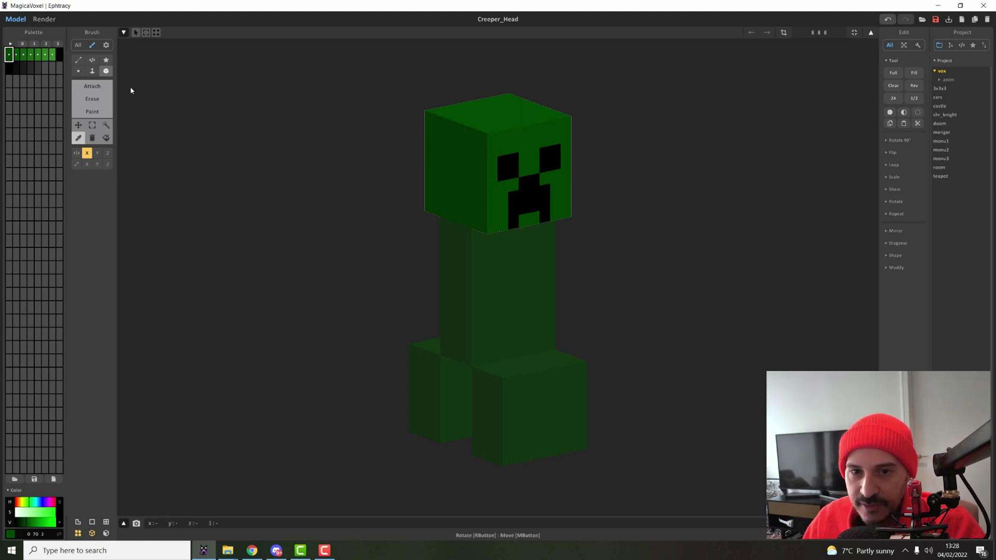
Magic Wand-select the head and apply Random Voxel Colors from the greens, then deselect it
{"action": "left_click", "coordinate": [103, 127]}
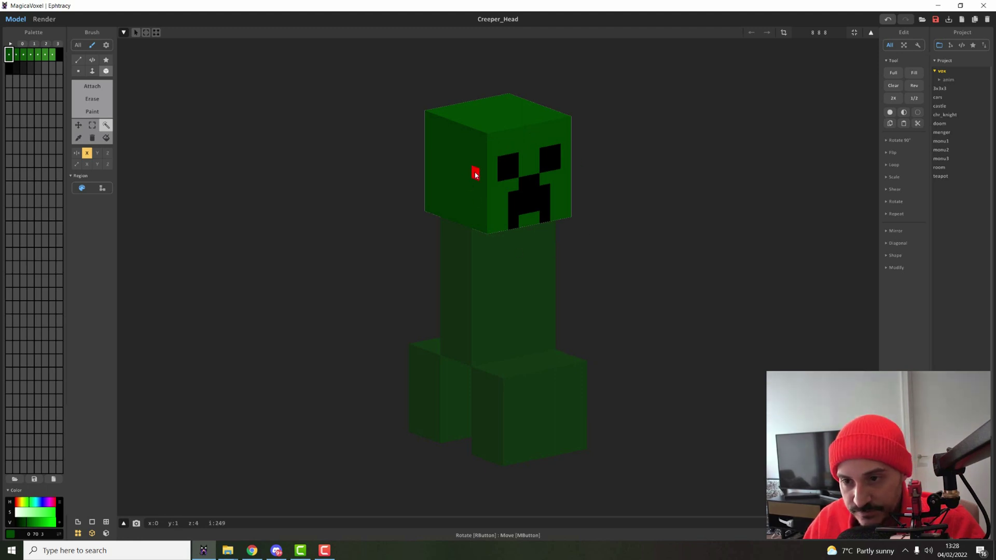
{"action": "left_click", "coordinate": [475, 175]}
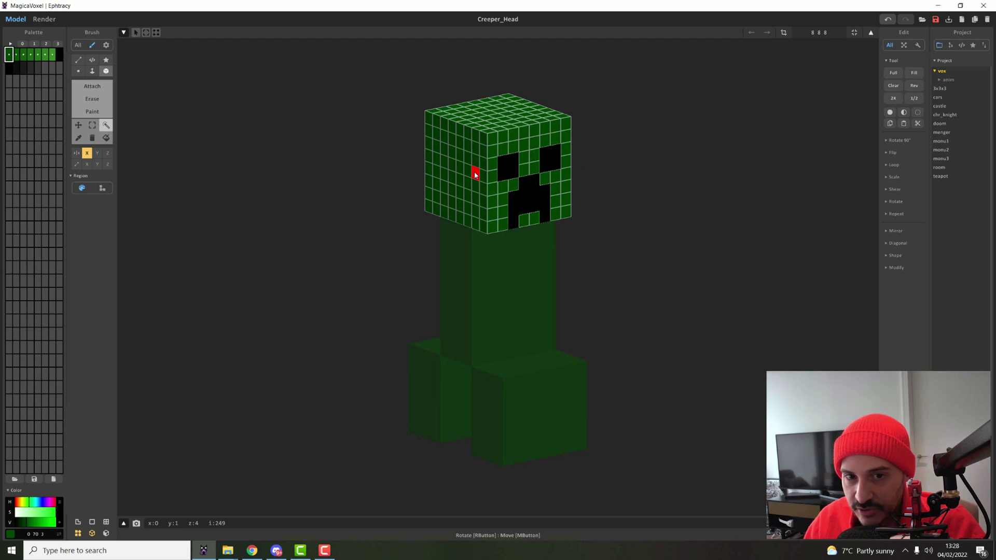
{"action": "right_click", "coordinate": [32, 53]}
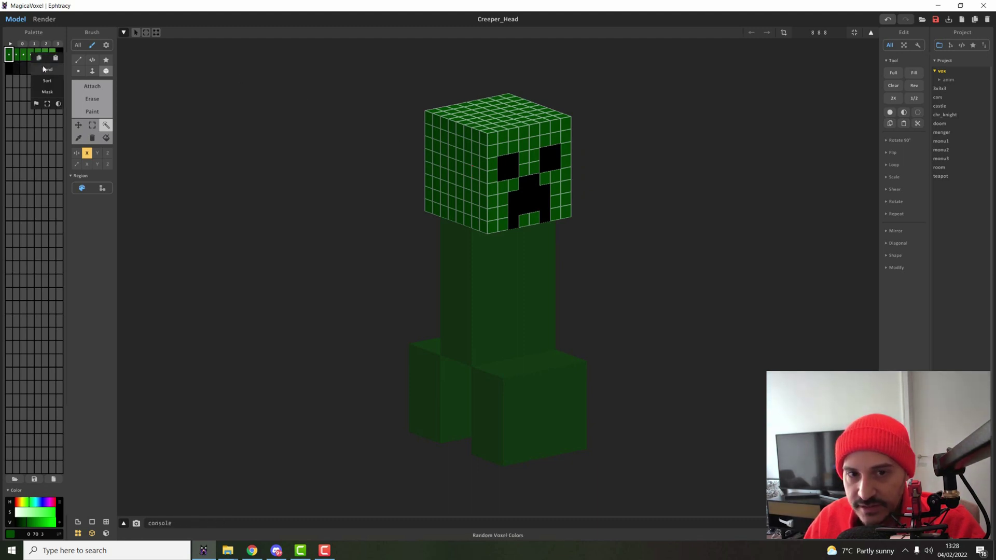
{"action": "left_click", "coordinate": [46, 68]}
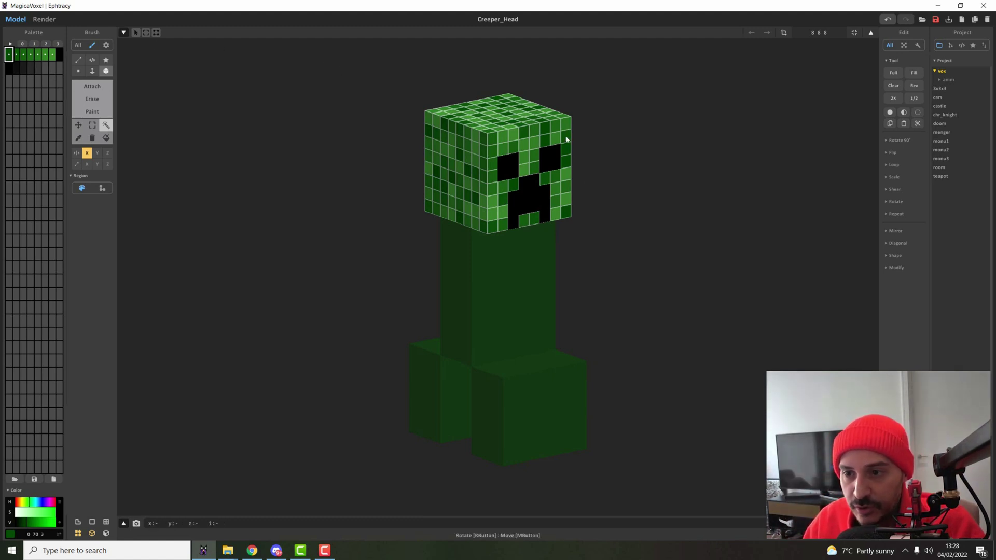
{"action": "key", "text": "Tab"}
{"action": "left_click", "coordinate": [396, 237]}
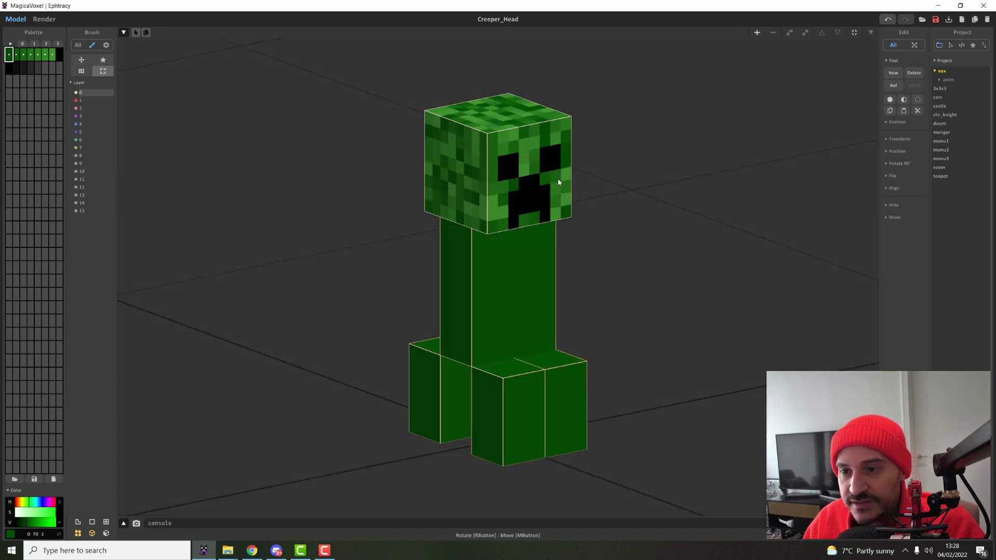
Darken the brightest green to 41 102 31 and re-blend the greens into an even gradient
{"action": "left_click", "coordinate": [43, 79]}
{"action": "left_click", "coordinate": [53, 56]}
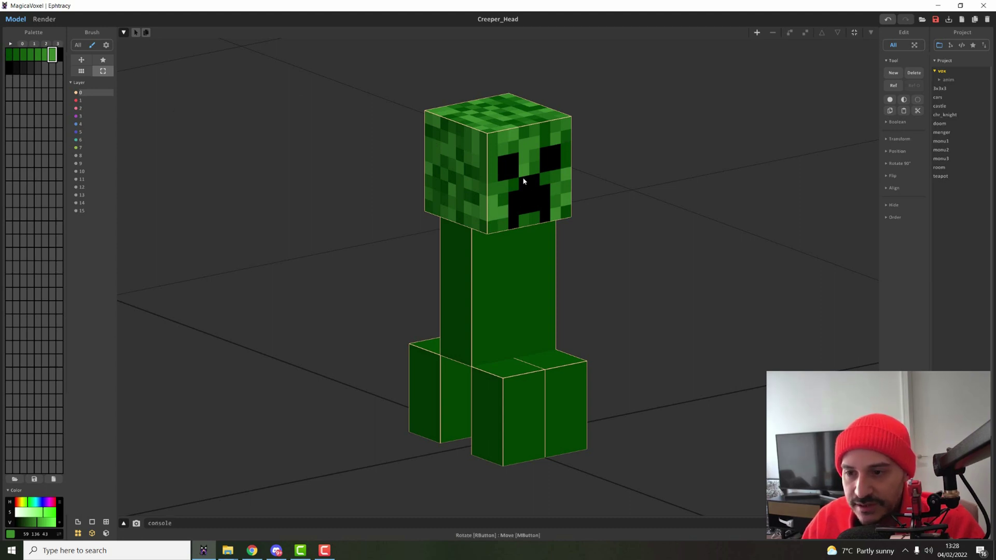
{"action": "left_click", "coordinate": [34, 525]}
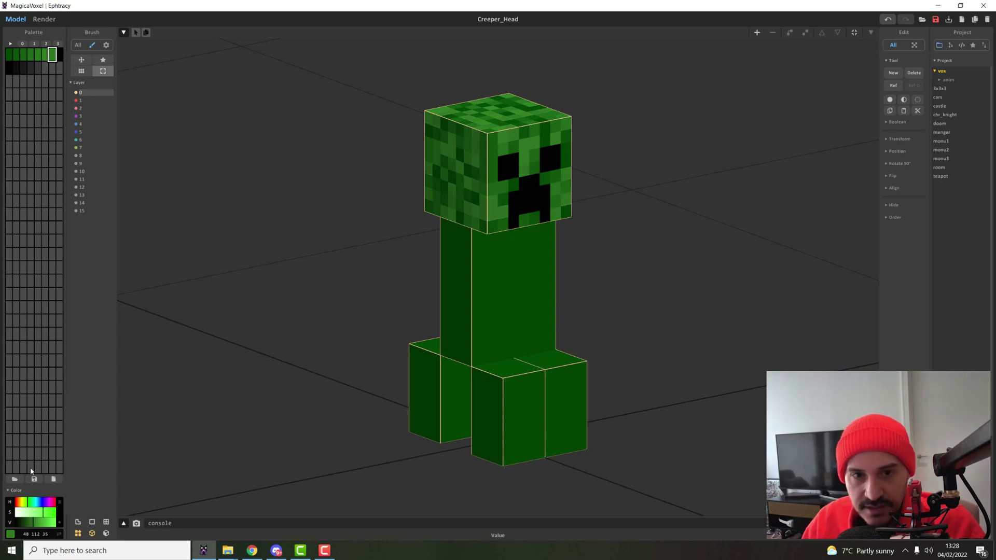
{"action": "left_click", "coordinate": [10, 54]}
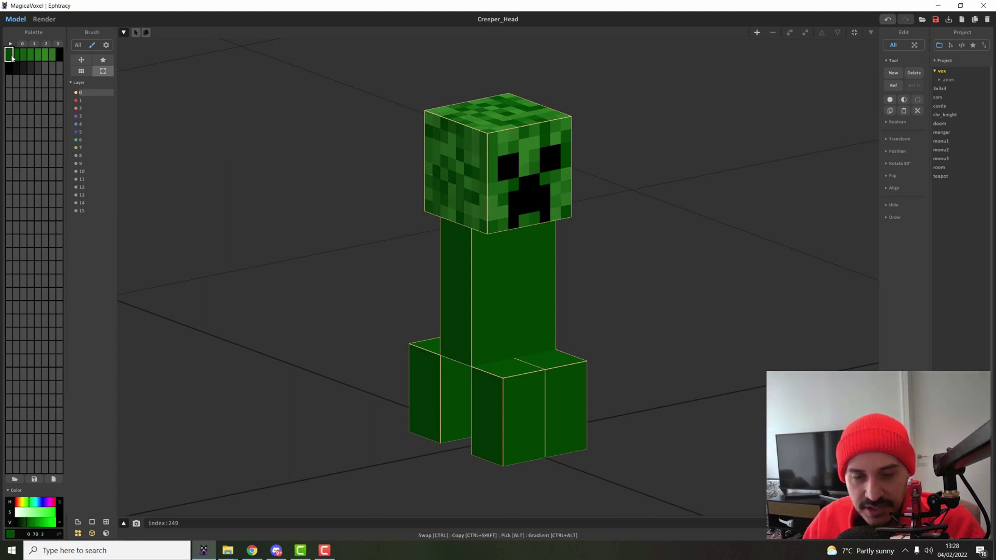
{"action": "left_click_drag", "start_coordinate": [9, 58], "coordinate": [52, 57], "text": "ctrl+alt"}
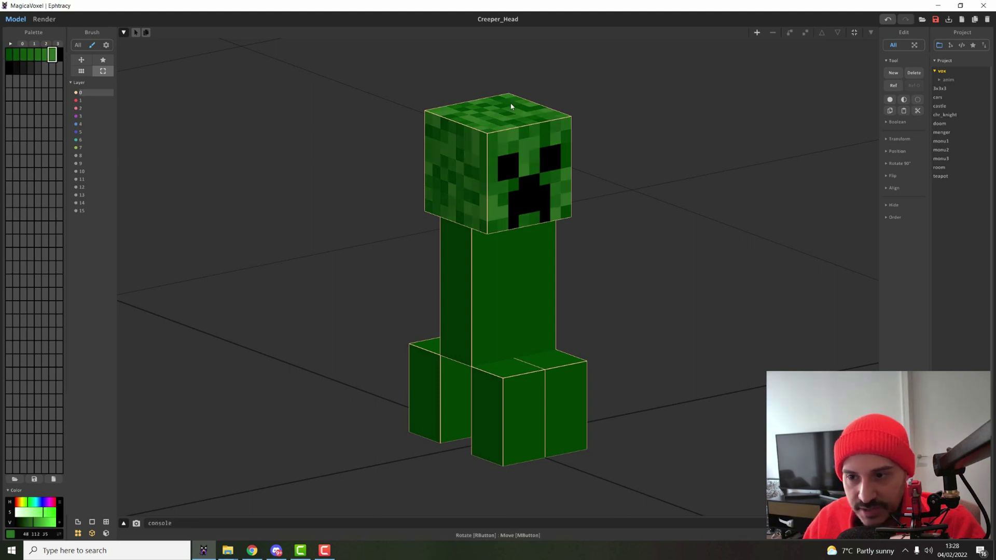
{"action": "left_click", "coordinate": [24, 55]}
{"action": "left_click", "coordinate": [52, 54]}
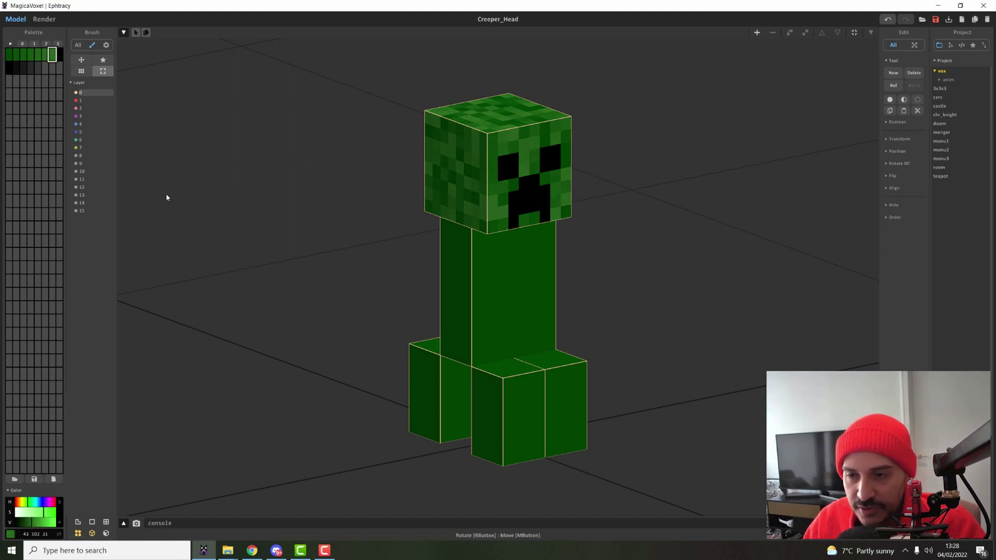
Scatter random black swatch shades over the head's eyes and mouth
{"action": "double_click", "coordinate": [499, 213]}
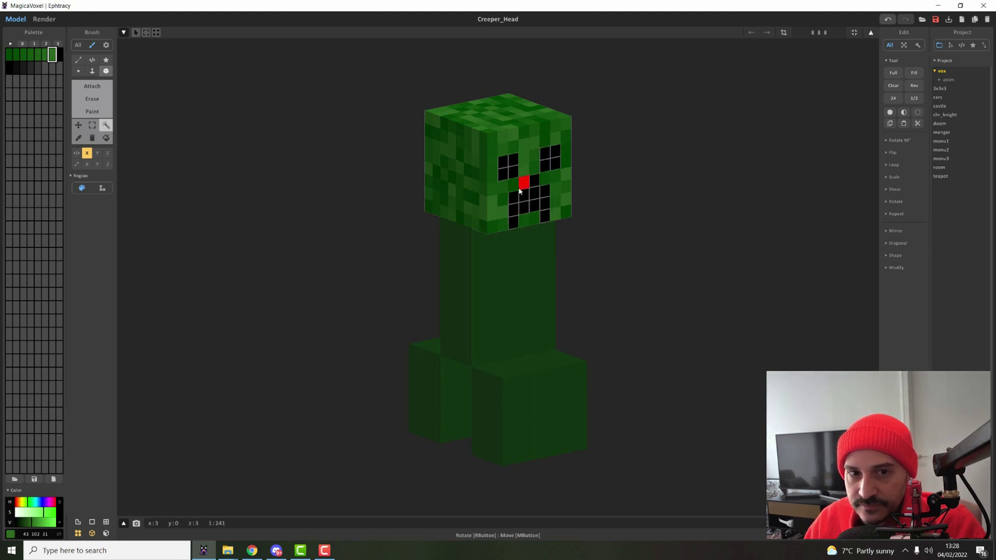
{"action": "left_click", "coordinate": [9, 67]}
{"action": "left_click", "coordinate": [30, 68]}
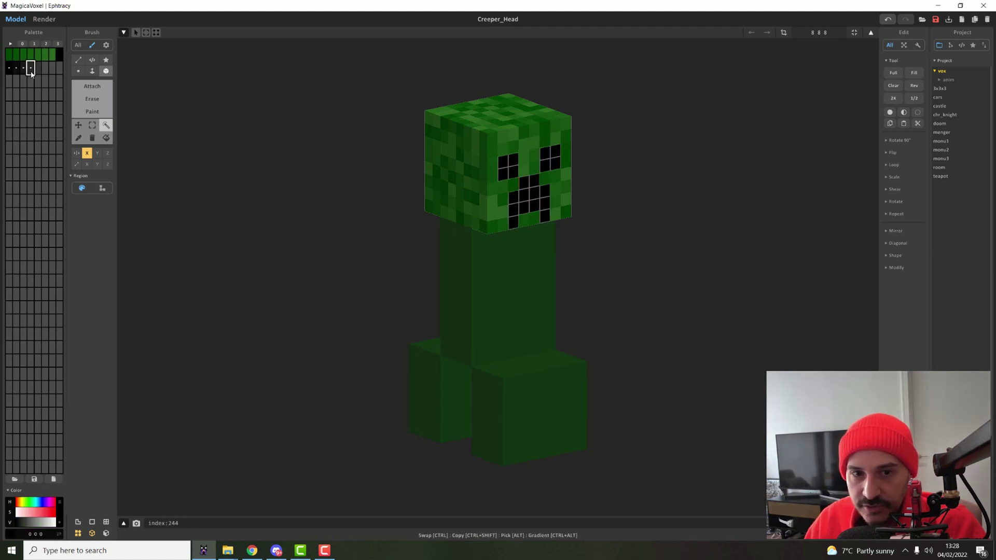
{"action": "left_click", "coordinate": [37, 67]}
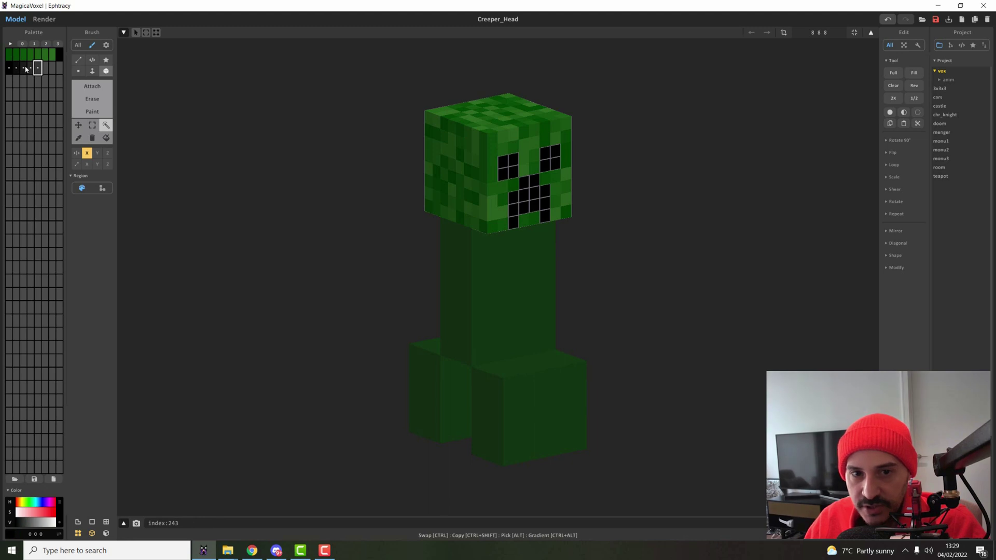
{"action": "right_click", "coordinate": [26, 68]}
{"action": "left_click", "coordinate": [51, 83]}
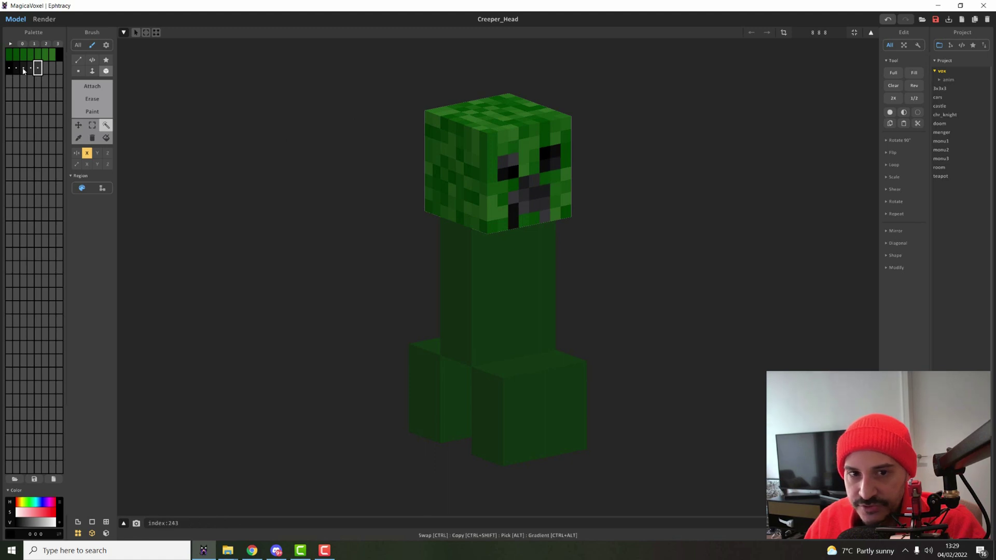
Darken the grey face swatch to 19 19 19 and blend the dark swatches into a gradient
{"action": "left_click", "coordinate": [23, 522]}
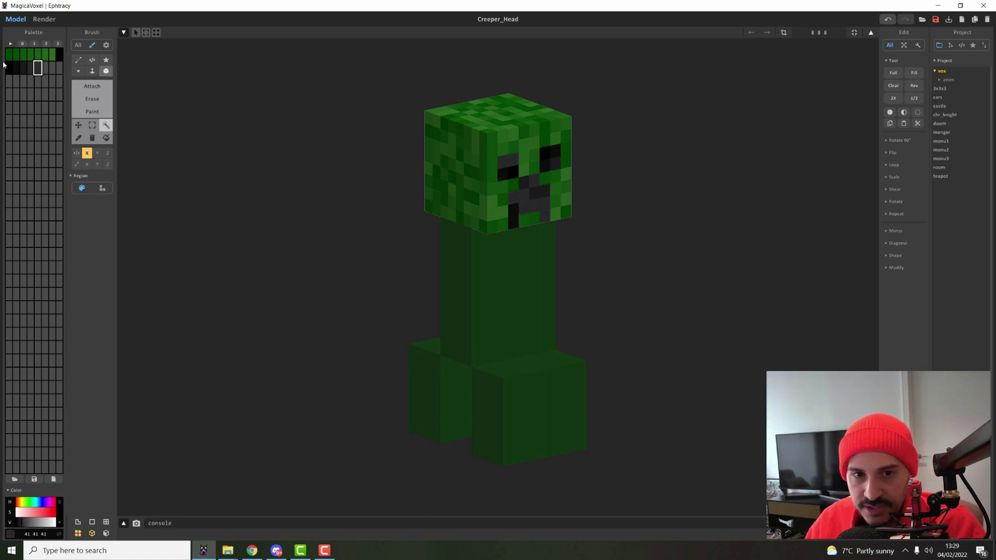
{"action": "left_click_drag", "start_coordinate": [11, 66], "coordinate": [40, 72], "text": "ctrl+alt"}
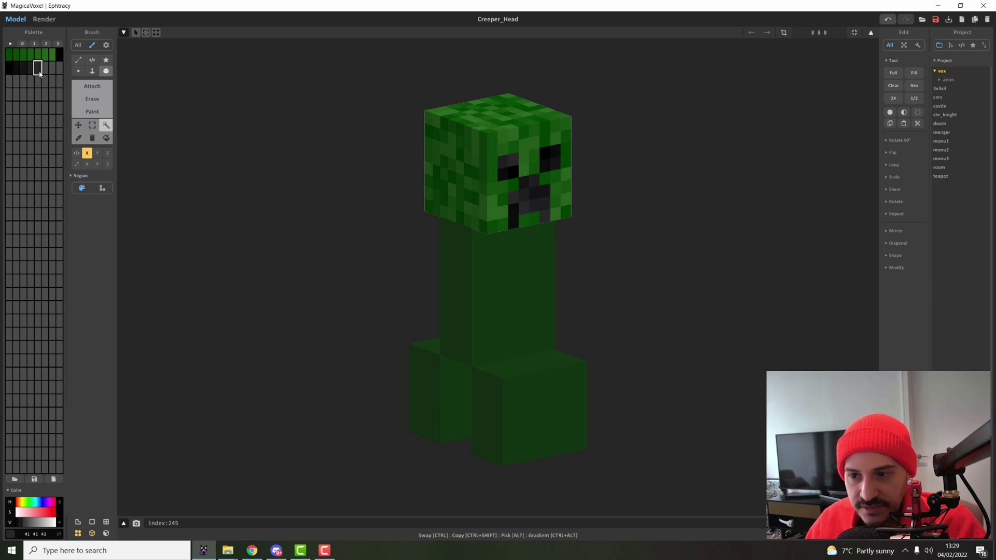
{"action": "left_click", "coordinate": [19, 524]}
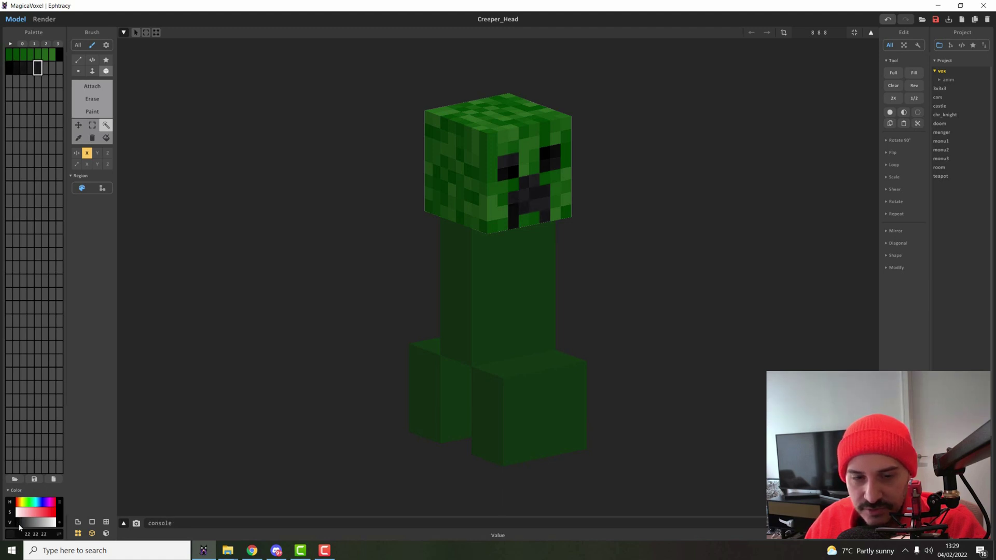
{"action": "left_click_drag", "start_coordinate": [20, 527], "coordinate": [18, 526]}
{"action": "left_click_drag", "start_coordinate": [11, 69], "coordinate": [39, 71], "text": "ctrl+alt"}
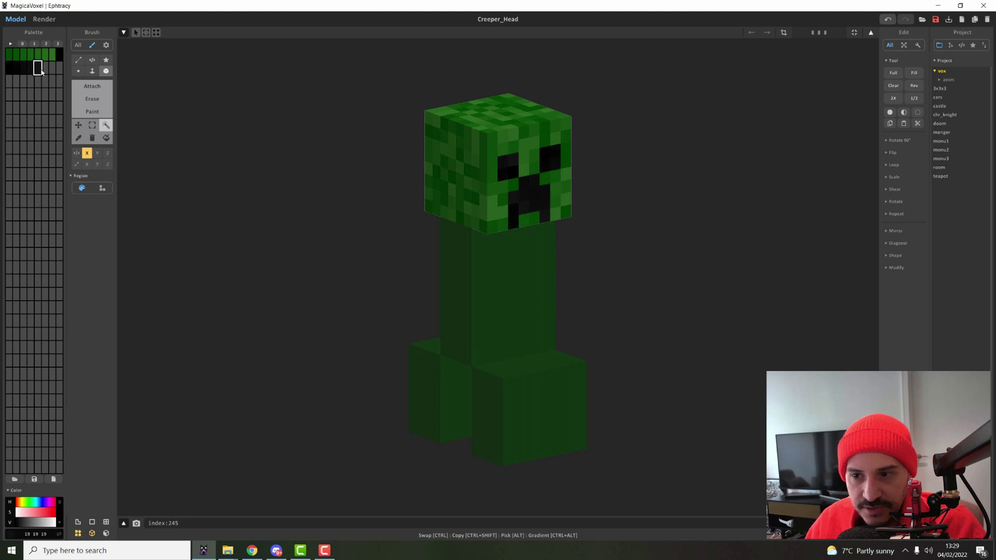
{"action": "right_click_drag", "start_coordinate": [635, 267], "coordinate": [593, 254]}
{"action": "scroll", "coordinate": [529, 213], "scroll_direction": "up", "scroll_amount": 5}
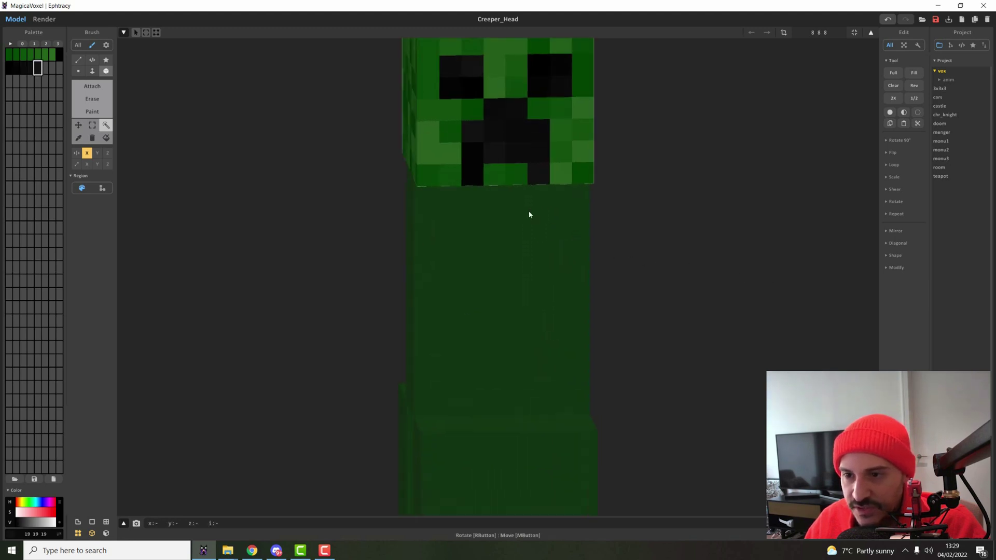
{"action": "right_click_drag", "start_coordinate": [528, 211], "coordinate": [538, 175]}
{"action": "middle_click_drag", "start_coordinate": [538, 176], "coordinate": [507, 241]}
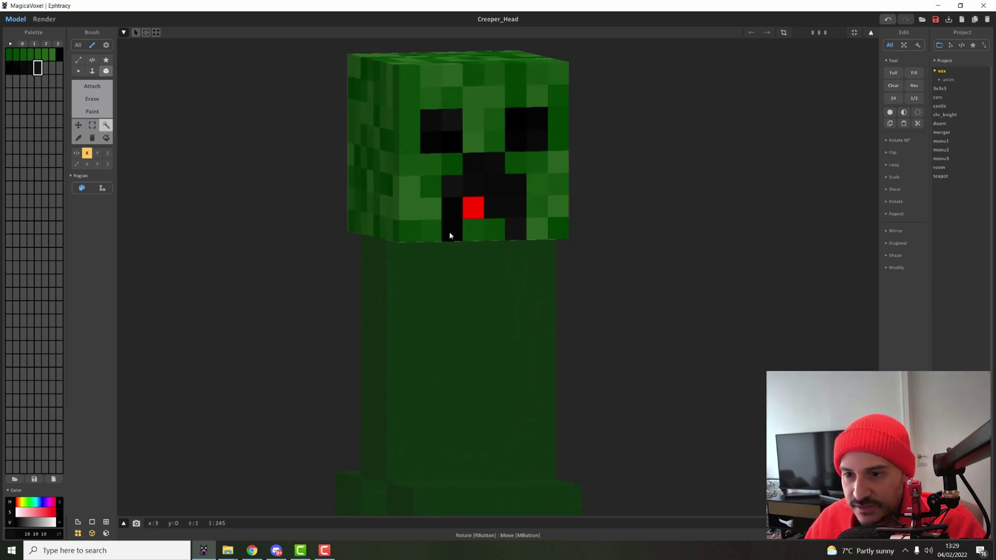
{"action": "right_click_drag", "start_coordinate": [315, 179], "coordinate": [425, 272]}
{"action": "scroll", "coordinate": [465, 239], "scroll_direction": "down", "scroll_amount": 4}
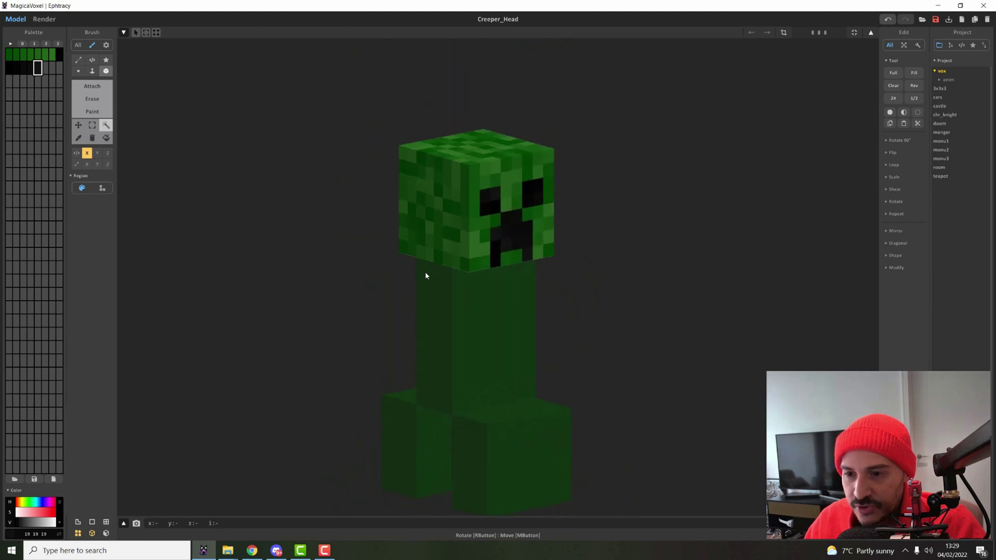
Open the Creeper's body model for voxel editing
{"action": "key", "text": "Tab"}
{"action": "left_click", "coordinate": [492, 308]}
{"action": "scroll", "coordinate": [493, 307], "scroll_direction": "up", "scroll_amount": 1}
{"action": "key", "text": "Tab"}
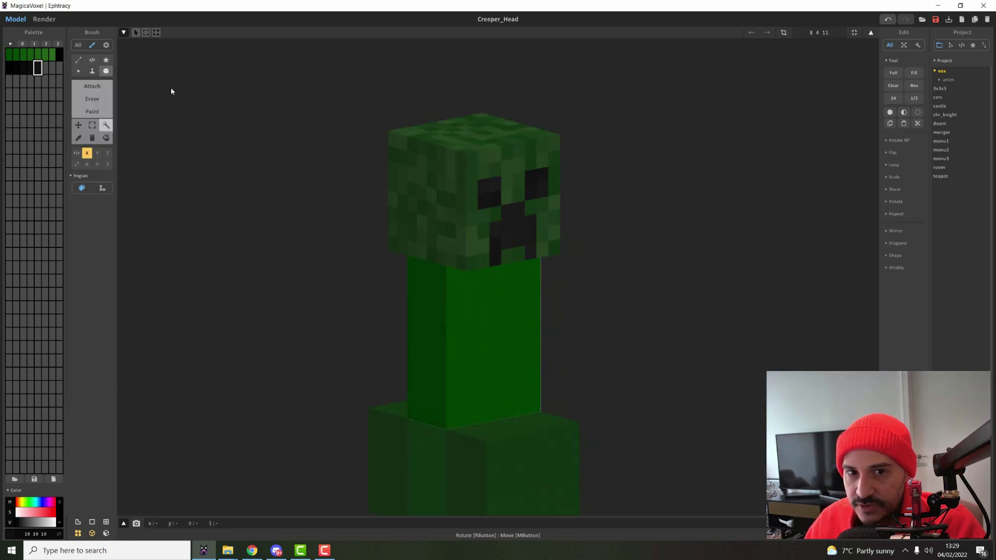
Randomly recolour the Creeper's body with the marked green swatch range
{"action": "left_click", "coordinate": [431, 329]}
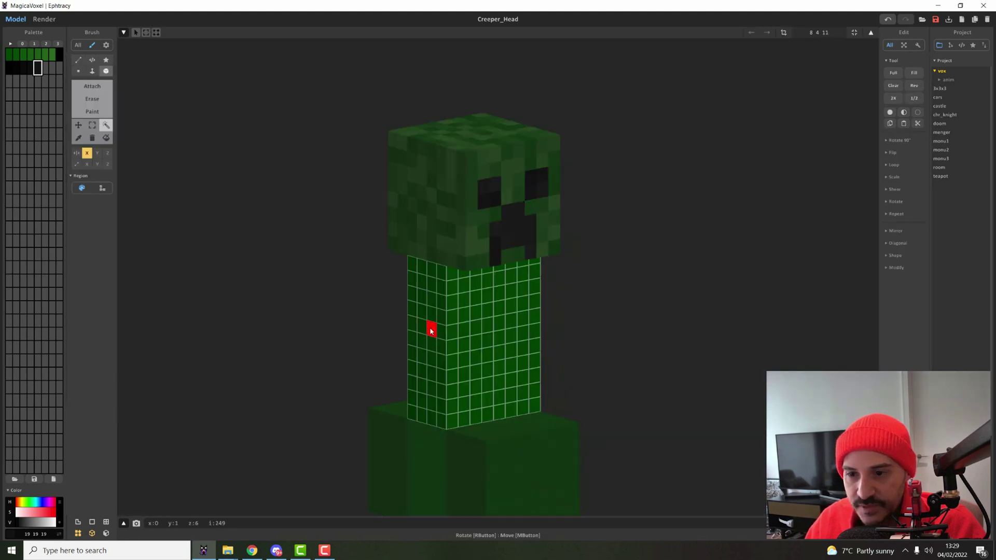
{"action": "left_click", "coordinate": [9, 54]}
{"action": "left_click", "coordinate": [52, 54]}
{"action": "right_click", "coordinate": [42, 55]}
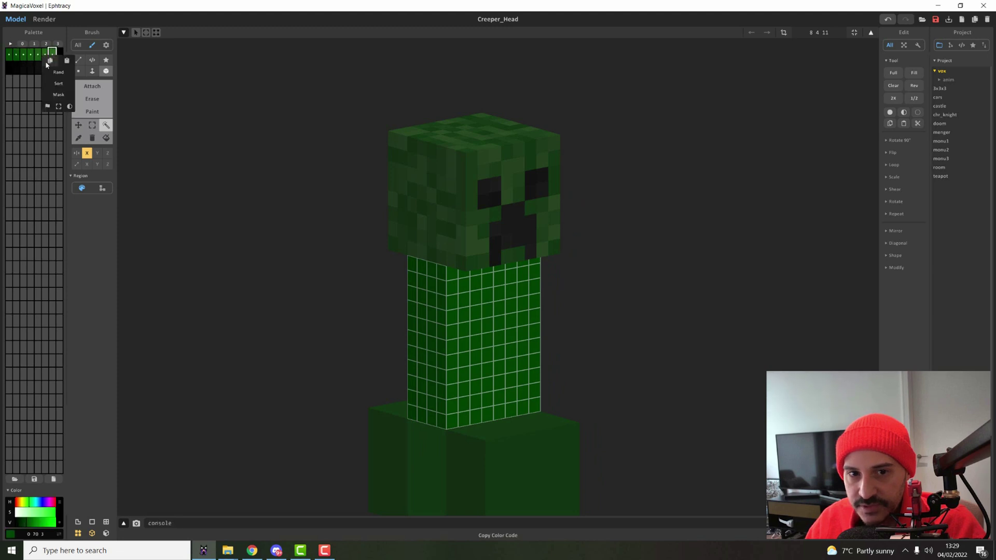
{"action": "left_click", "coordinate": [56, 72]}
{"action": "middle_click_drag", "start_coordinate": [342, 362], "coordinate": [227, 251]}
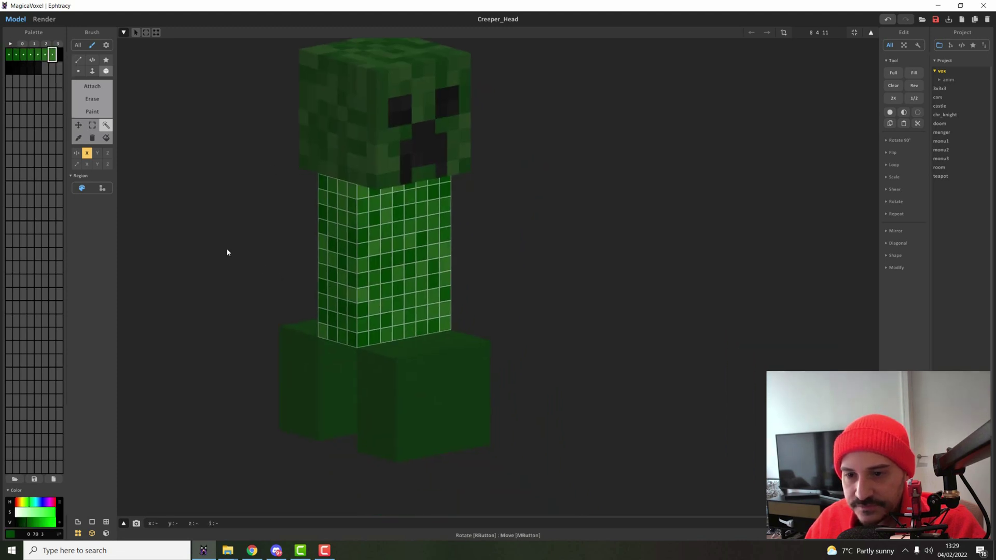
{"action": "left_click", "coordinate": [227, 251]}
{"action": "key", "text": "Tab"}
Apply random greens to the first leg and the left leg
{"action": "double_click", "coordinate": [413, 393]}
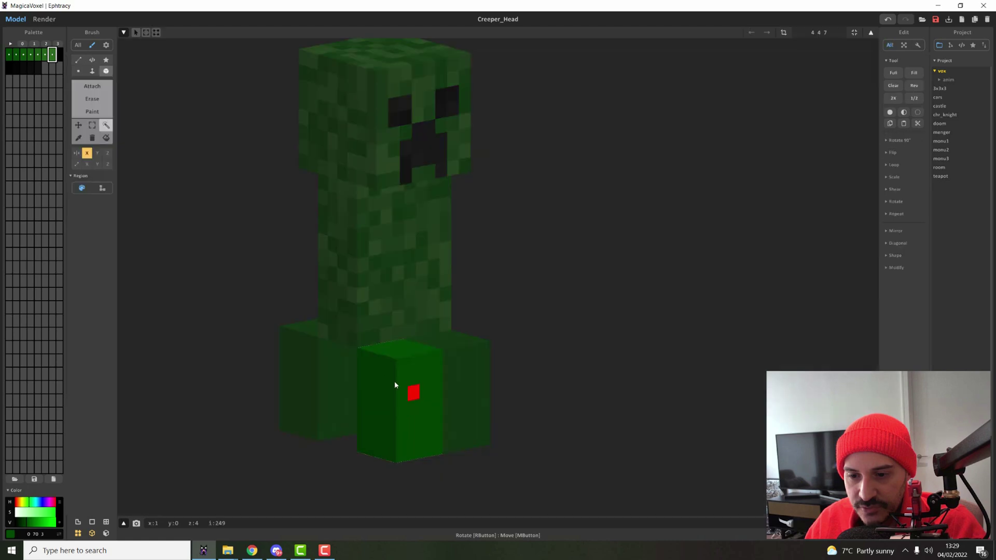
{"action": "left_click", "coordinate": [411, 435]}
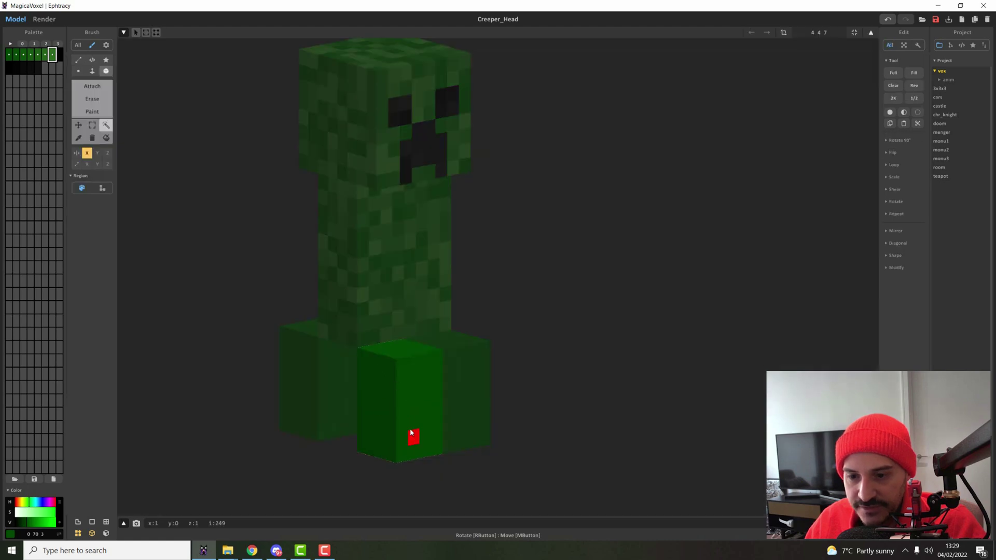
{"action": "right_click", "coordinate": [43, 56]}
{"action": "left_click", "coordinate": [56, 70]}
{"action": "key", "text": "Tab"}
{"action": "right_click_drag", "start_coordinate": [459, 359], "coordinate": [478, 369]}
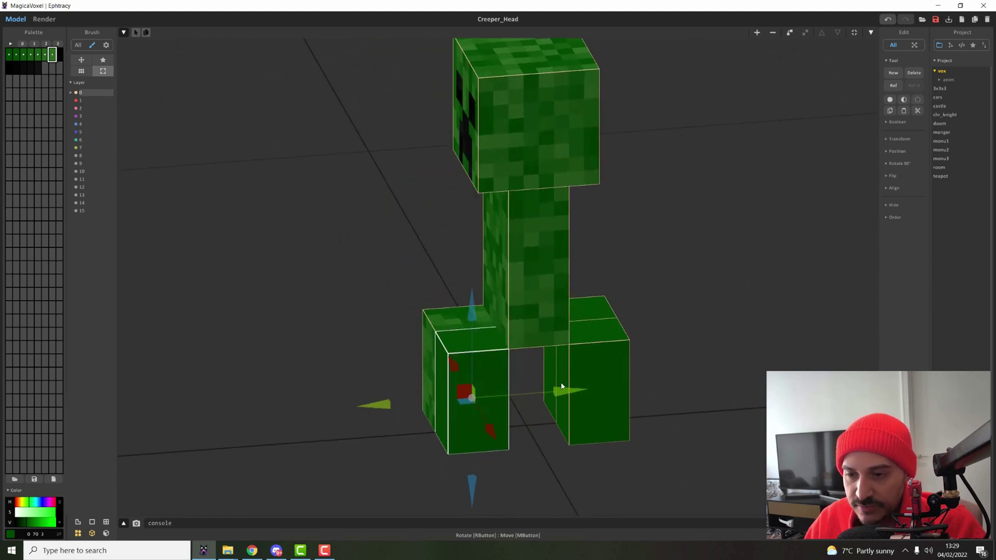
{"action": "key", "text": "Tab"}
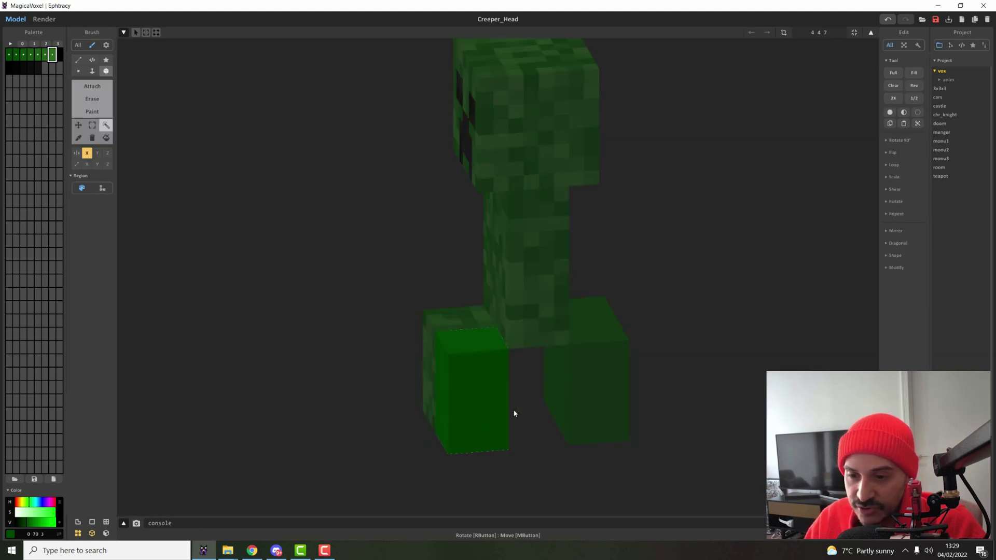
{"action": "right_click", "coordinate": [24, 56]}
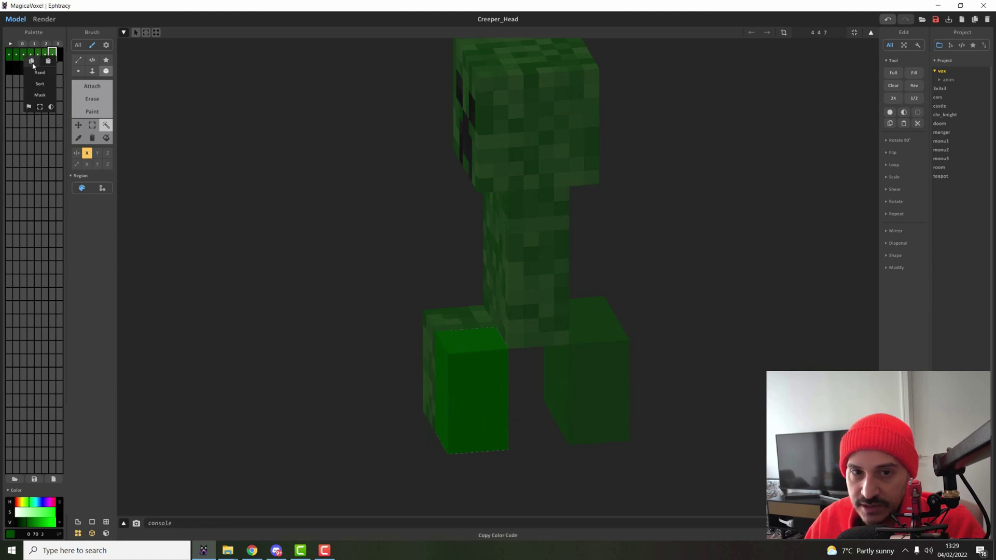
{"action": "left_click", "coordinate": [35, 69]}
{"action": "key", "text": "Tab"}
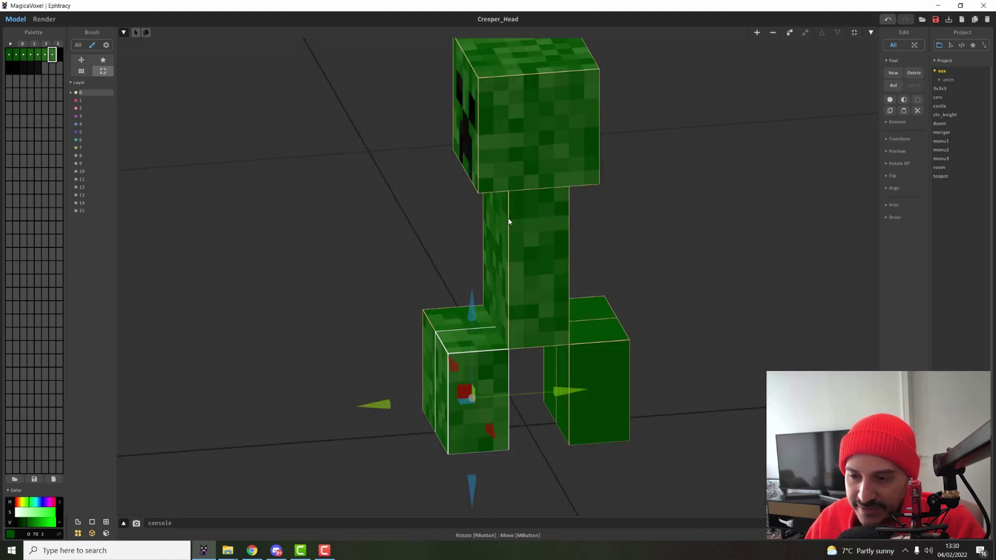
Apply random greens to the right front leg and the rear right leg
{"action": "right_click_drag", "start_coordinate": [509, 220], "coordinate": [534, 276]}
{"action": "left_click", "coordinate": [568, 380]}
{"action": "key", "text": "Tab"}
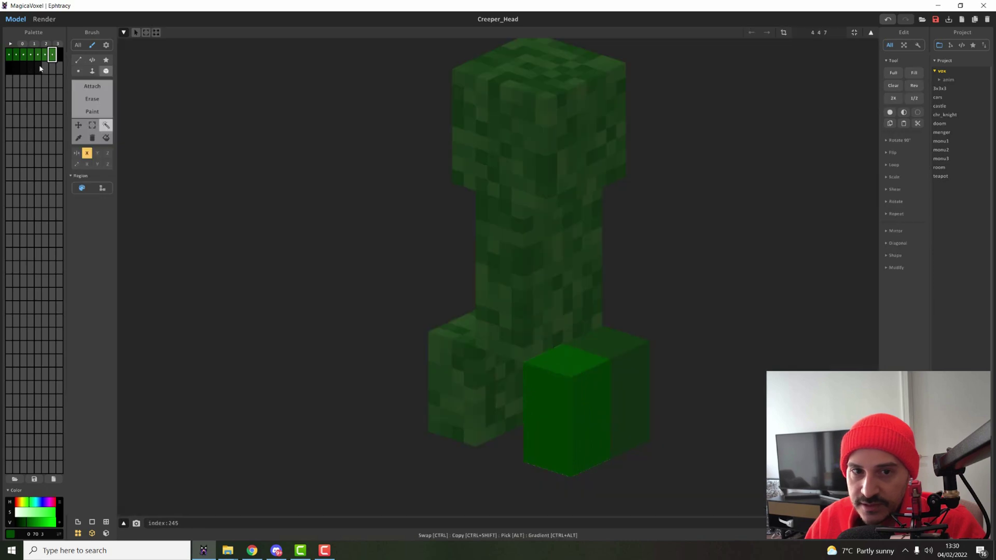
{"action": "right_click", "coordinate": [31, 57]}
{"action": "left_click", "coordinate": [40, 77]}
{"action": "key", "text": "Tab"}
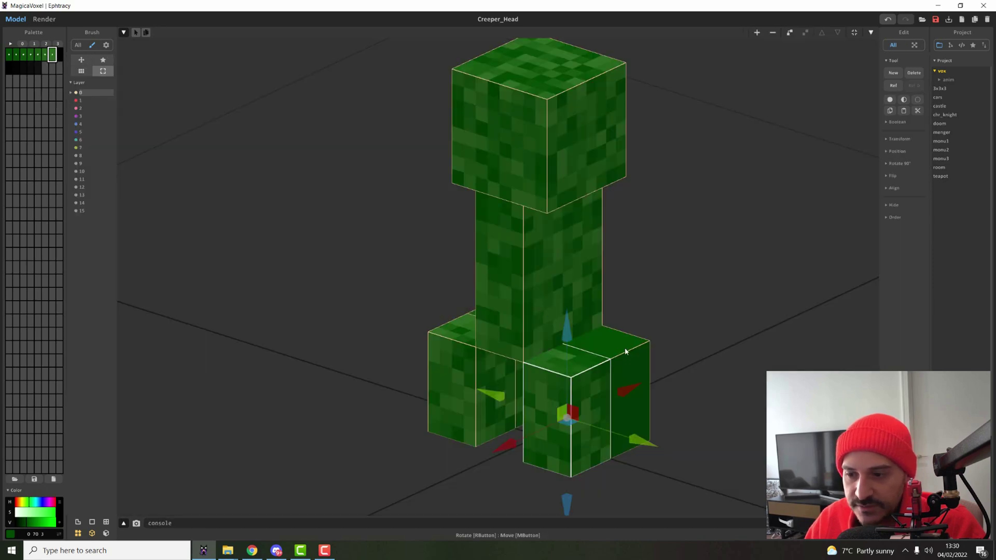
{"action": "left_click", "coordinate": [624, 349]}
{"action": "key", "text": "Tab"}
{"action": "right_click", "coordinate": [31, 55]}
{"action": "left_click", "coordinate": [38, 64]}
{"action": "key", "text": "Tab"}
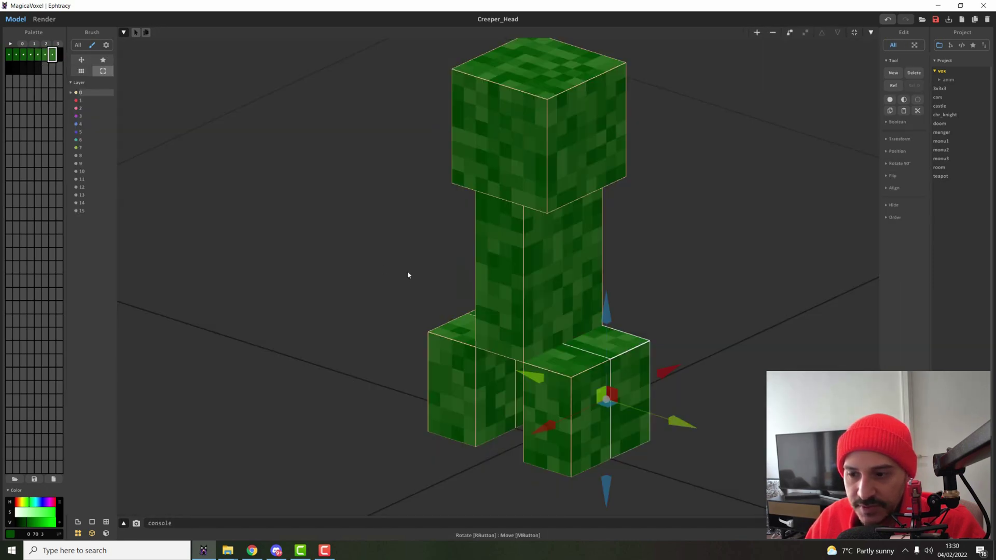
Open the front leg for voxel editing
{"action": "right_click_drag", "start_coordinate": [406, 273], "coordinate": [514, 287]}
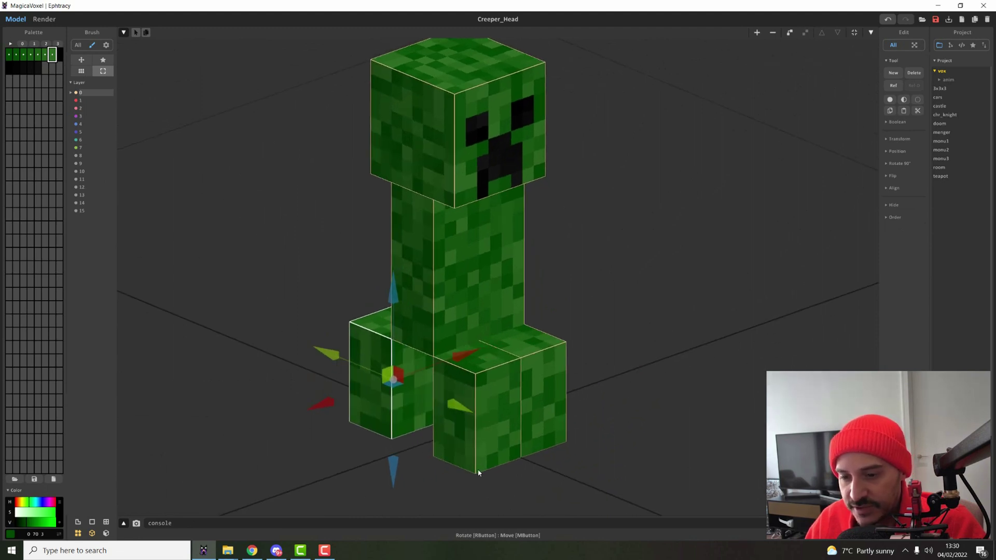
{"action": "left_click", "coordinate": [506, 418]}
{"action": "key", "text": "Tab"}
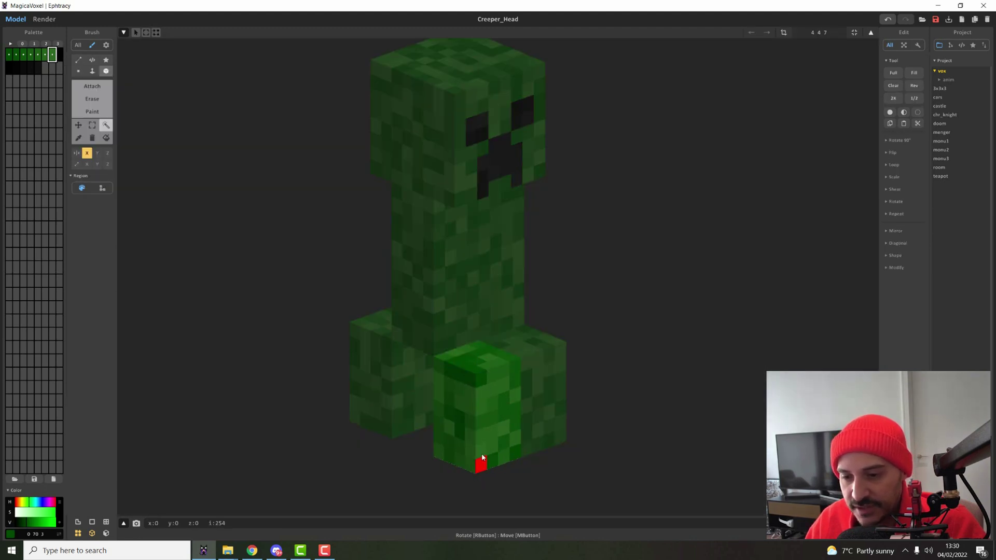
Pick the first black swatch and paint the first leg's bottom row black
{"action": "left_click_drag", "start_coordinate": [10, 70], "coordinate": [23, 69]}
{"action": "left_click", "coordinate": [9, 70]}
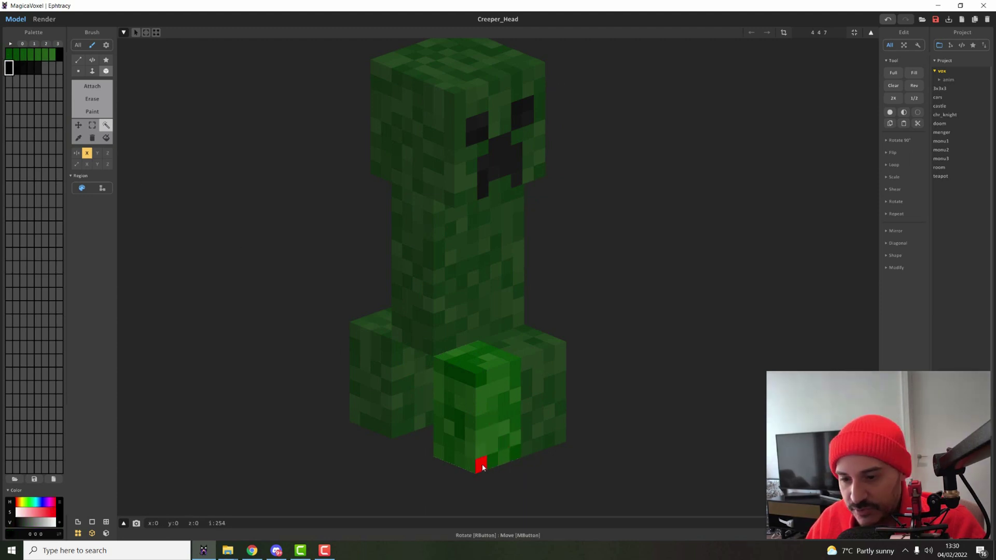
{"action": "key", "text": "g"}
{"action": "left_click_drag", "start_coordinate": [481, 464], "coordinate": [506, 444]}
{"action": "key", "text": "Tab"}
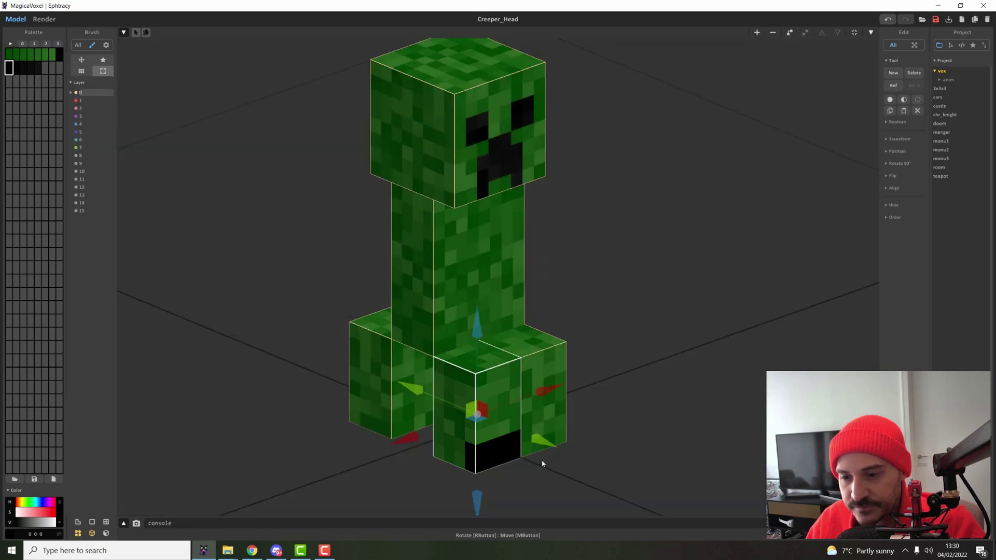
Paint the bottom two rows of the remaining legs black and view the finished Creeper
{"action": "left_click", "coordinate": [547, 436]}
{"action": "key", "text": "Tab"}
{"action": "key", "text": "Tab"}
{"action": "right_click_drag", "start_coordinate": [550, 438], "coordinate": [587, 450]}
{"action": "left_click", "coordinate": [575, 454]}
{"action": "key", "text": "Tab"}
{"action": "mouse_move", "coordinate": [543, 463]}
{"action": "left_mouse_down"}
{"action": "mouse_move", "coordinate": [556, 447]}
{"action": "mouse_move", "coordinate": [629, 439]}
{"action": "left_mouse_up"}
{"action": "key", "text": "Tab"}
{"action": "left_click", "coordinate": [599, 451]}
{"action": "key", "text": "Tab"}
{"action": "key", "text": "Tab"}
{"action": "right_click_drag", "start_coordinate": [629, 441], "coordinate": [449, 353]}
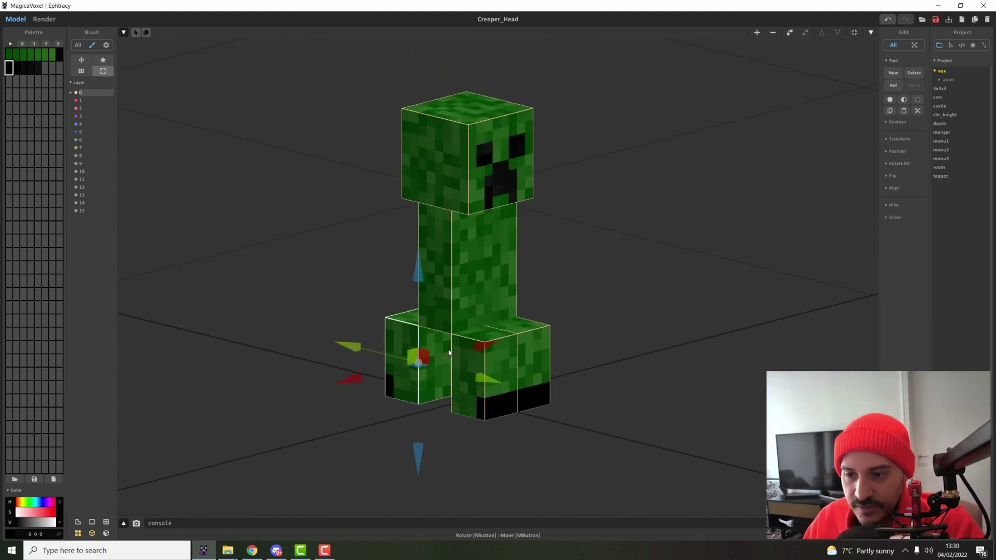
{"action": "right_click_drag", "start_coordinate": [596, 356], "coordinate": [340, 362]}
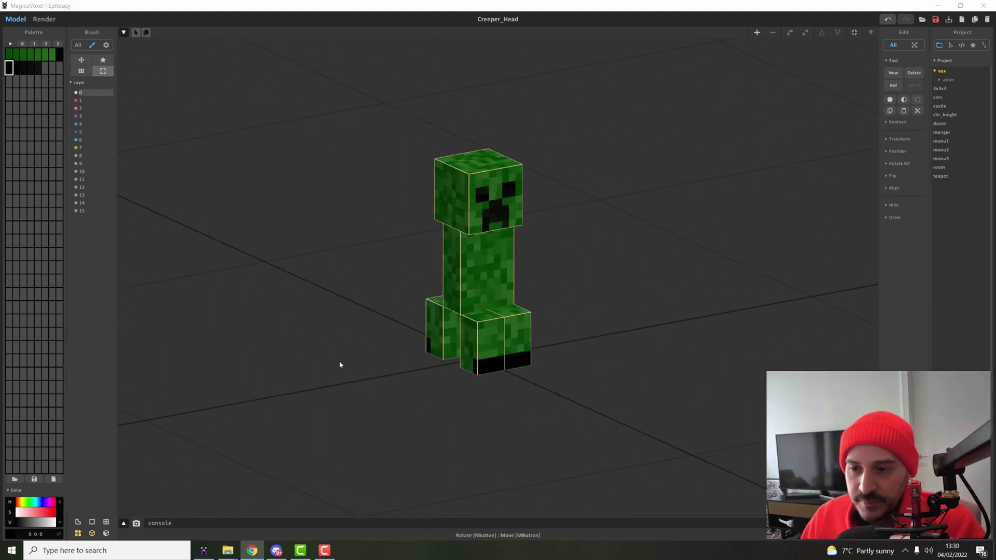
Test dark red and lighter tints on the black swatch, then restore it to black
{"action": "left_click", "coordinate": [10, 511]}
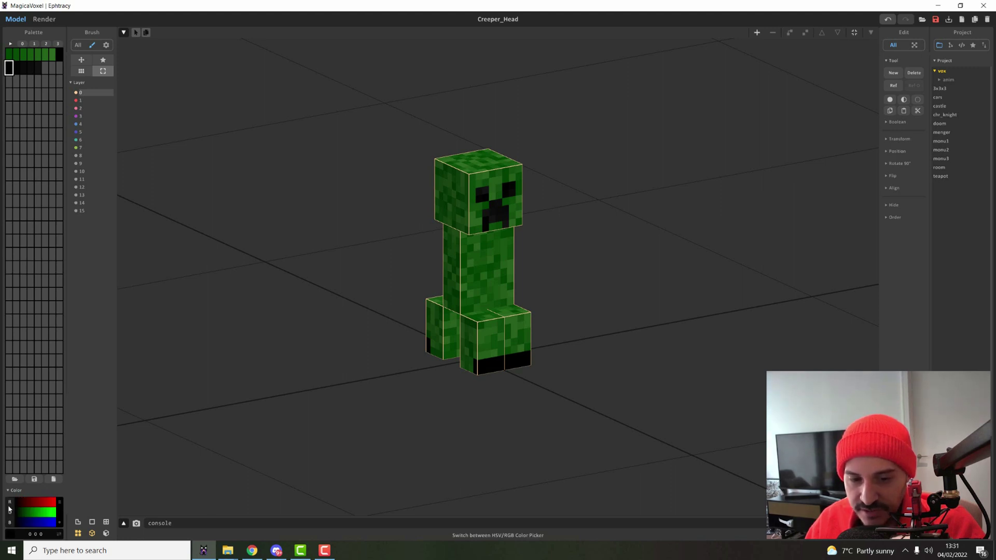
{"action": "left_click_drag", "start_coordinate": [47, 502], "coordinate": [43, 523]}
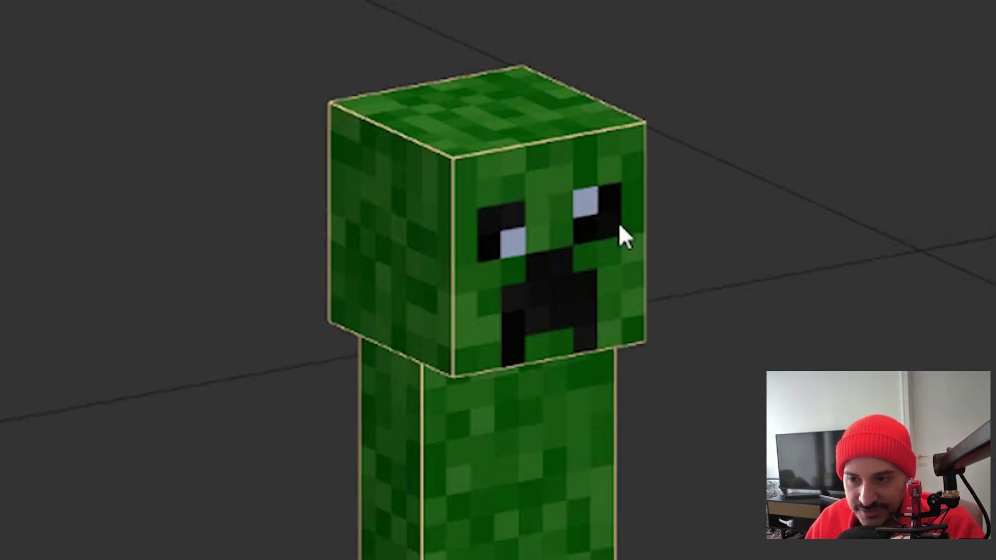
{"action": "left_click_drag", "start_coordinate": [47, 523], "coordinate": [6, 520]}
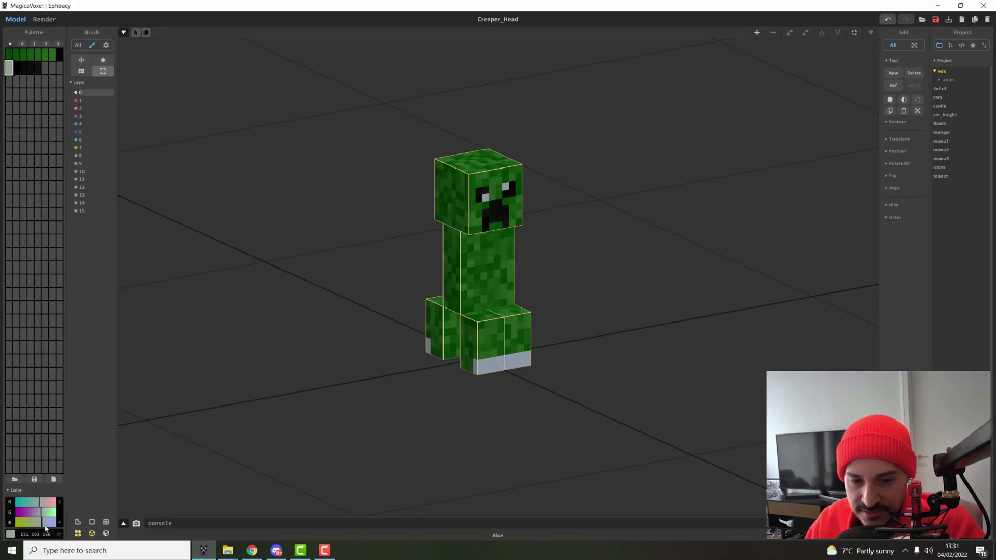
{"action": "left_click", "coordinate": [10, 515]}
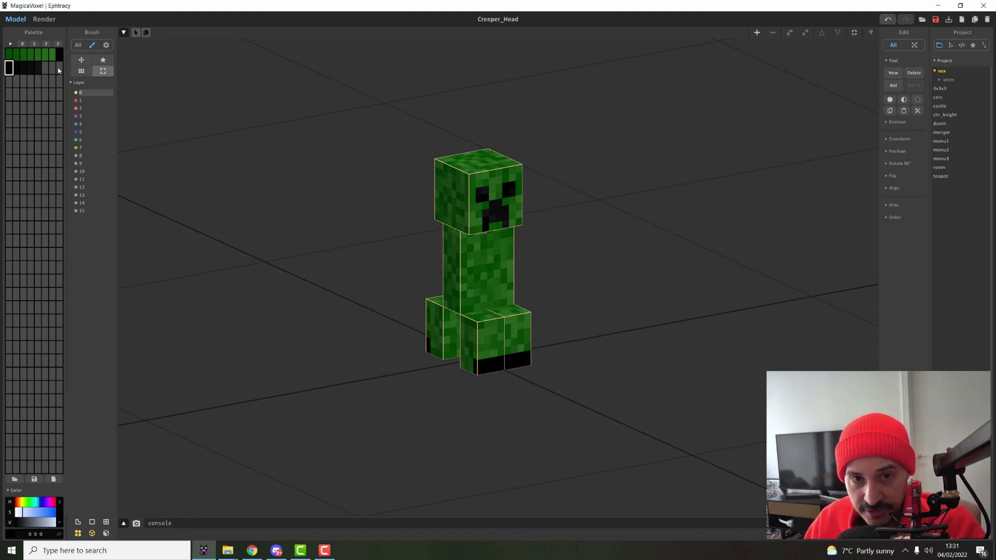
Select the mid green swatch and compare its RGB and HSV values
{"action": "left_click", "coordinate": [47, 55]}
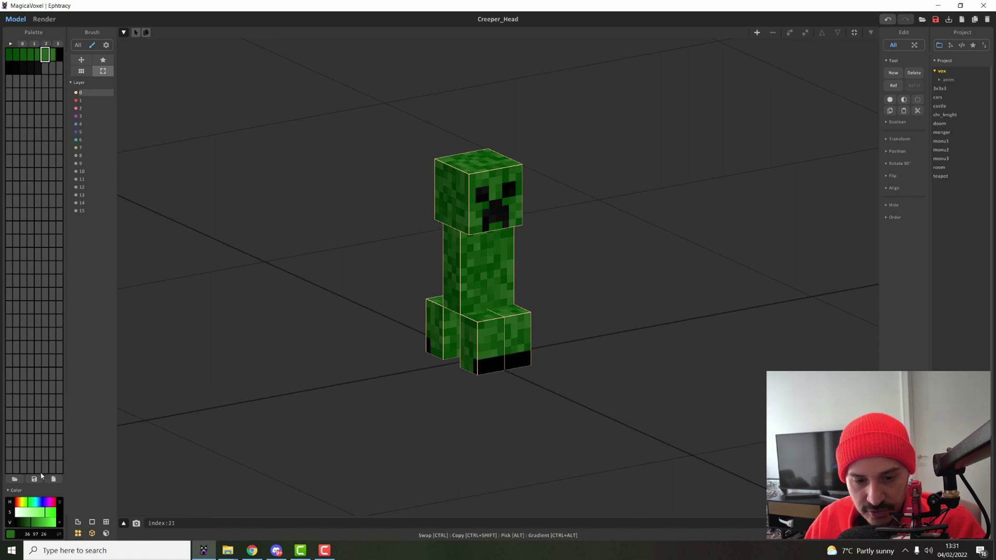
{"action": "left_click_drag", "start_coordinate": [23, 534], "coordinate": [47, 533]}
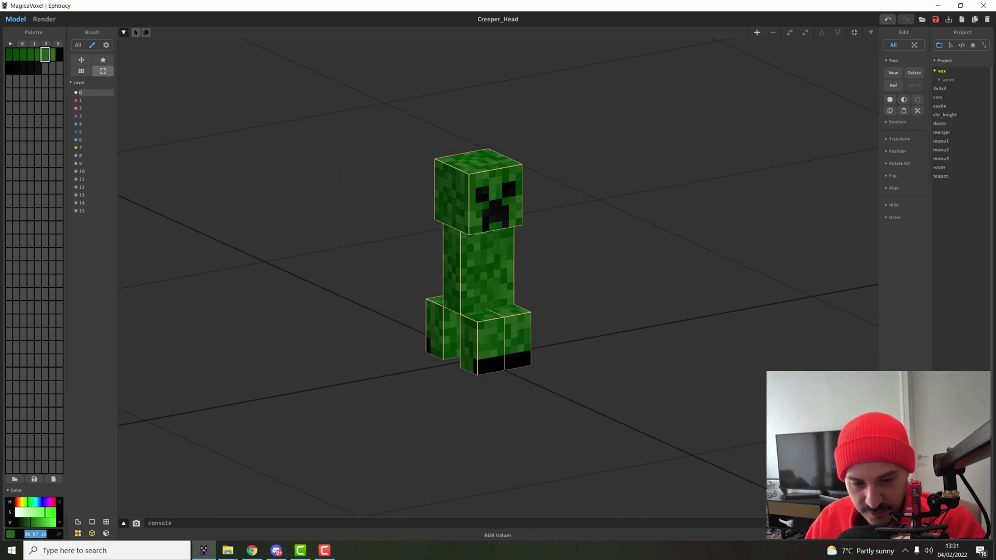
{"action": "left_click", "coordinate": [13, 520]}
{"action": "left_click", "coordinate": [12, 520]}
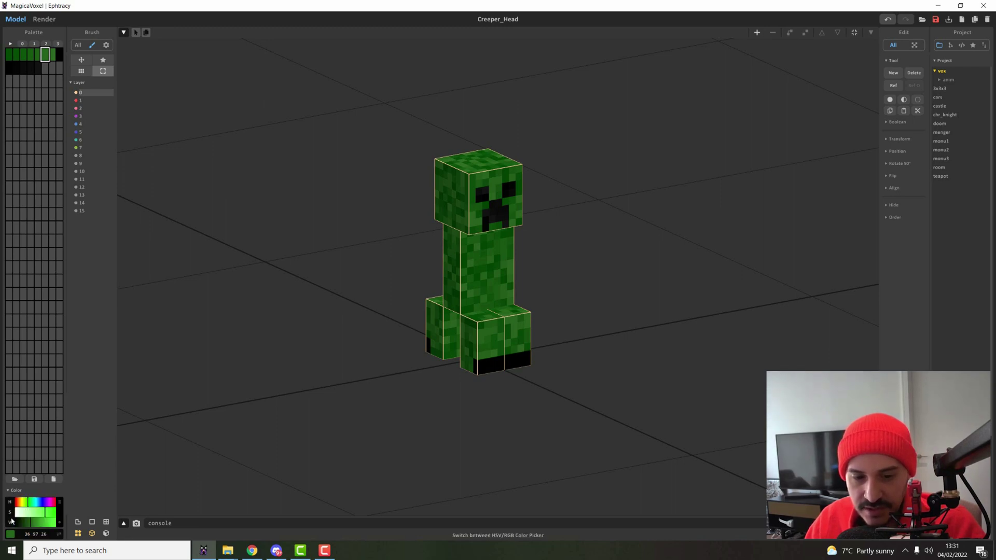
{"action": "left_click_drag", "start_coordinate": [24, 534], "coordinate": [47, 533]}
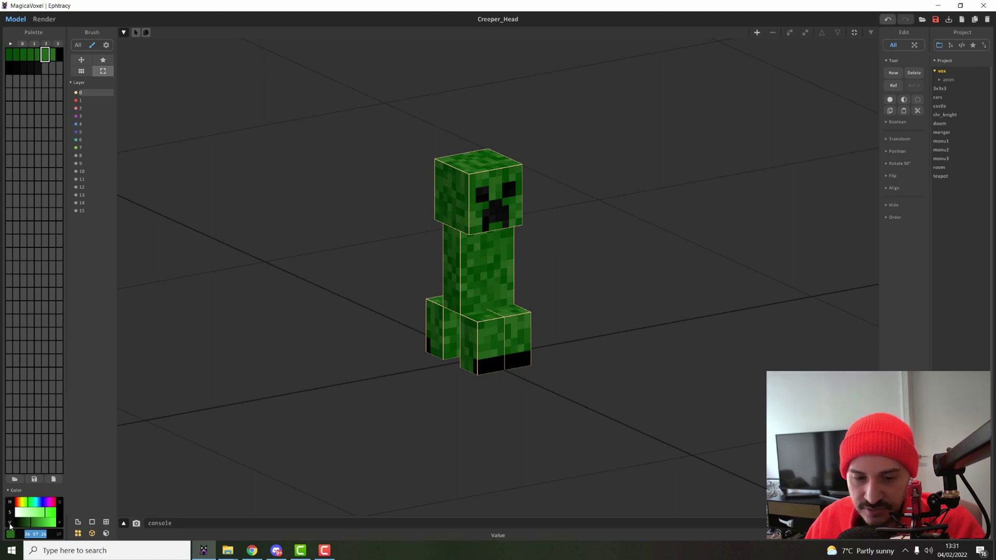
{"action": "left_click", "coordinate": [12, 519]}
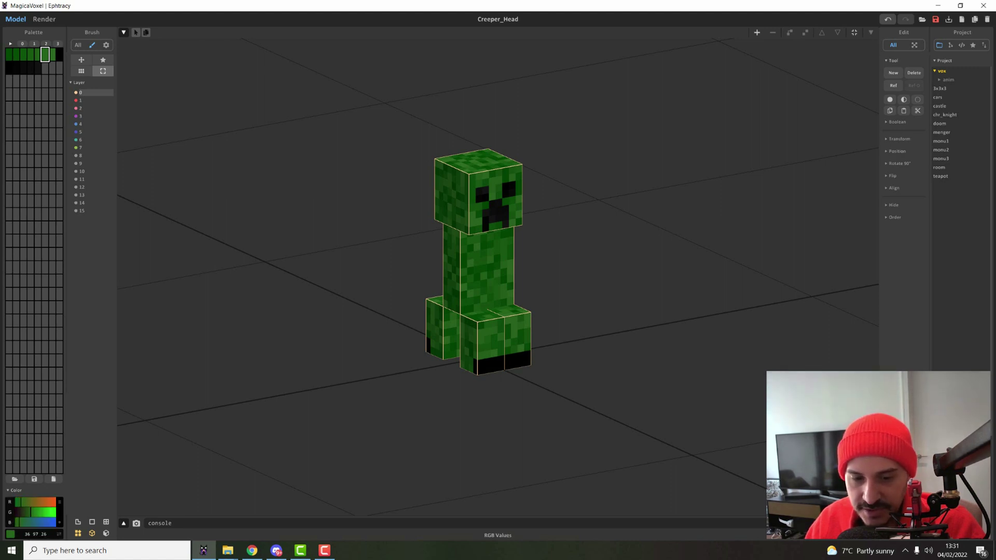
{"action": "left_click", "coordinate": [10, 518]}
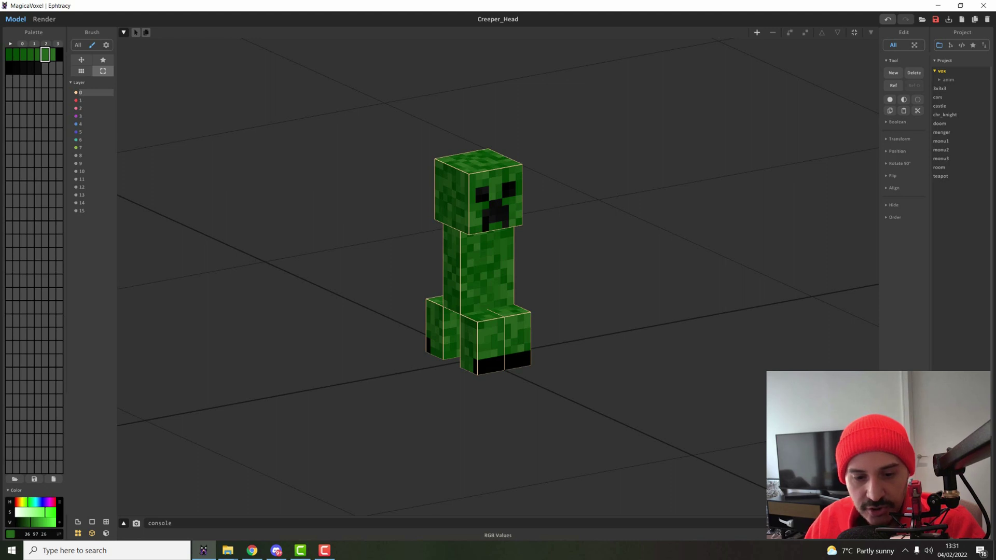
Show the mid green as hex code 24611a and select the code
{"action": "left_click", "coordinate": [60, 537]}
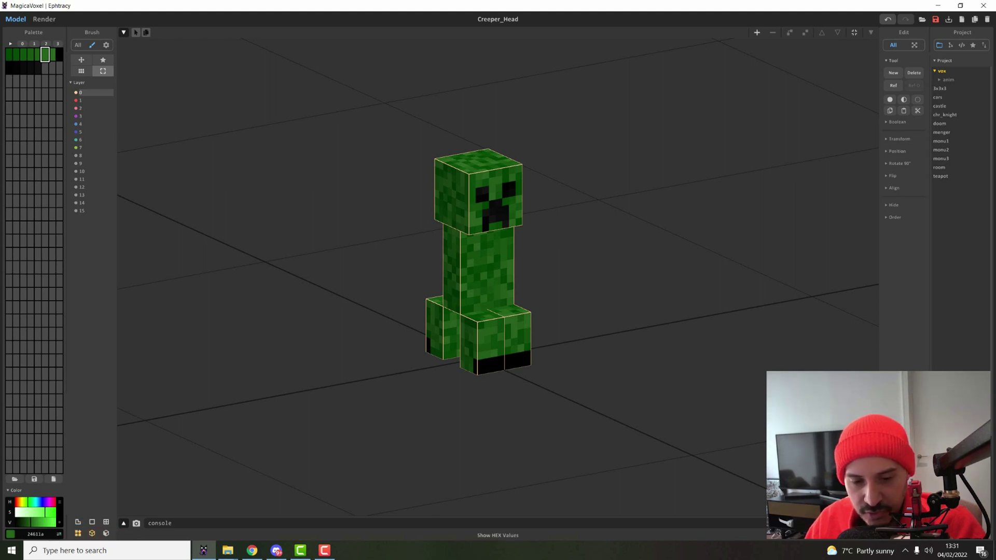
{"action": "left_click_drag", "start_coordinate": [45, 534], "coordinate": [30, 534]}
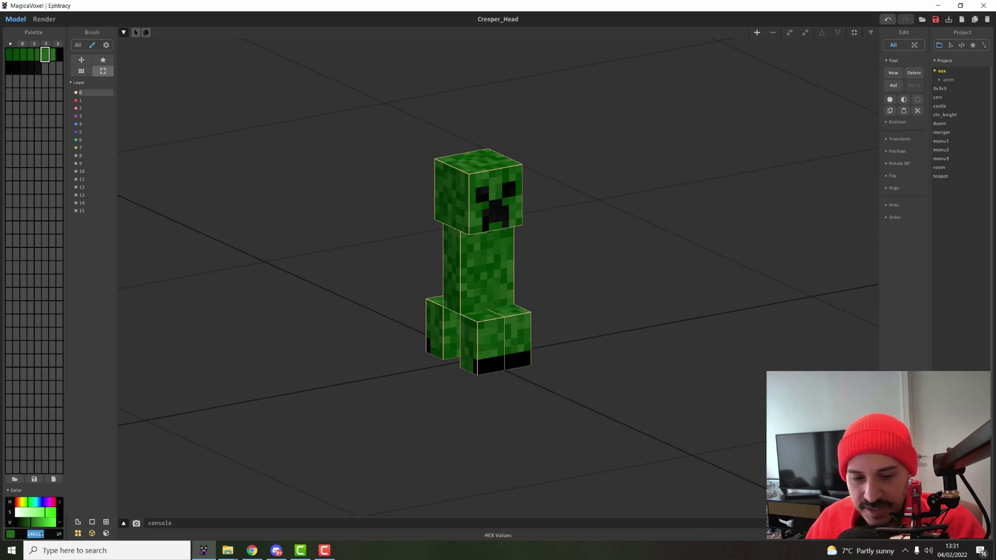
{"action": "left_click", "coordinate": [38, 534]}
{"action": "double_click", "coordinate": [38, 534]}
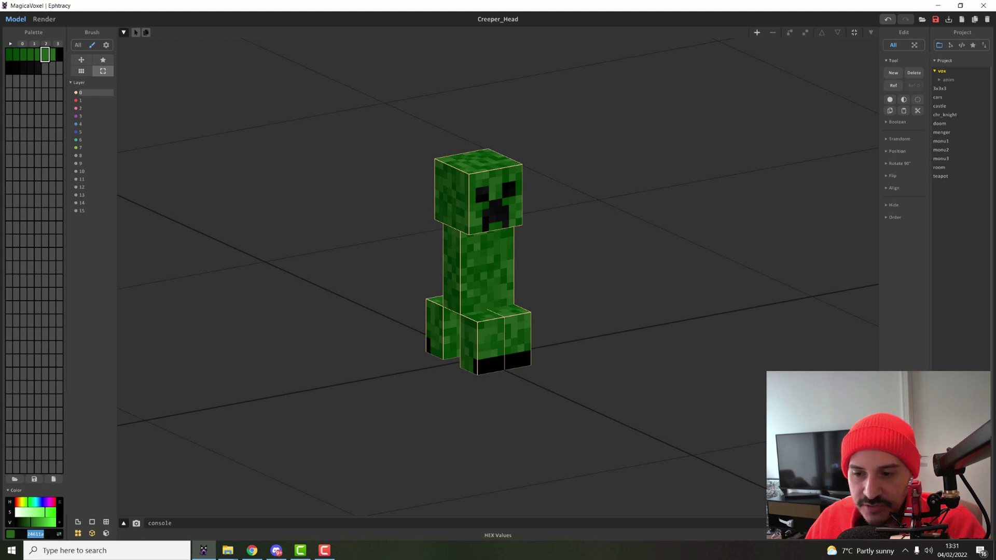
{"action": "left_click", "coordinate": [43, 534]}
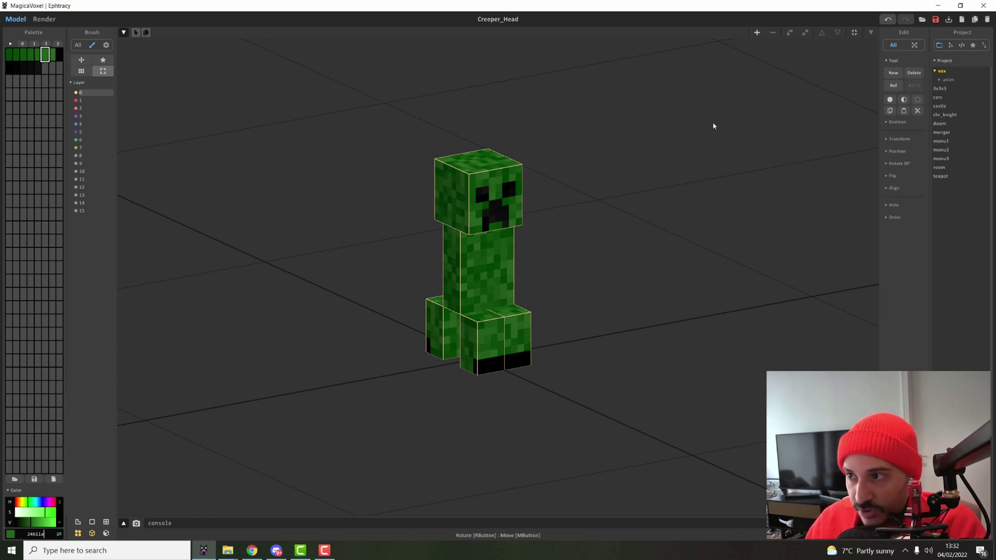
Shift the Adobe Color wheel toward green and copy colour B's yellow hex code FFED59
{"action": "key", "text": "alt+Tab"}
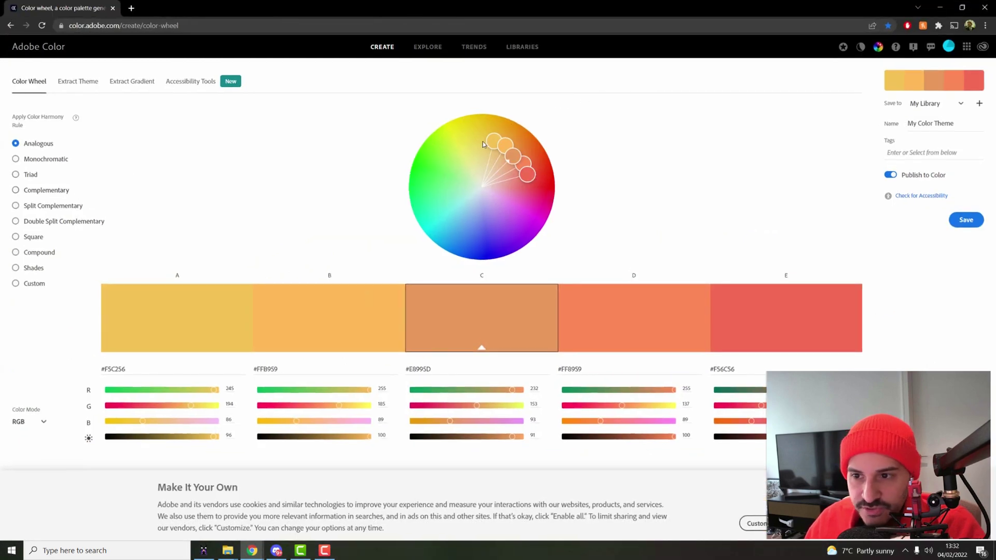
{"action": "left_click_drag", "start_coordinate": [498, 138], "coordinate": [414, 171]}
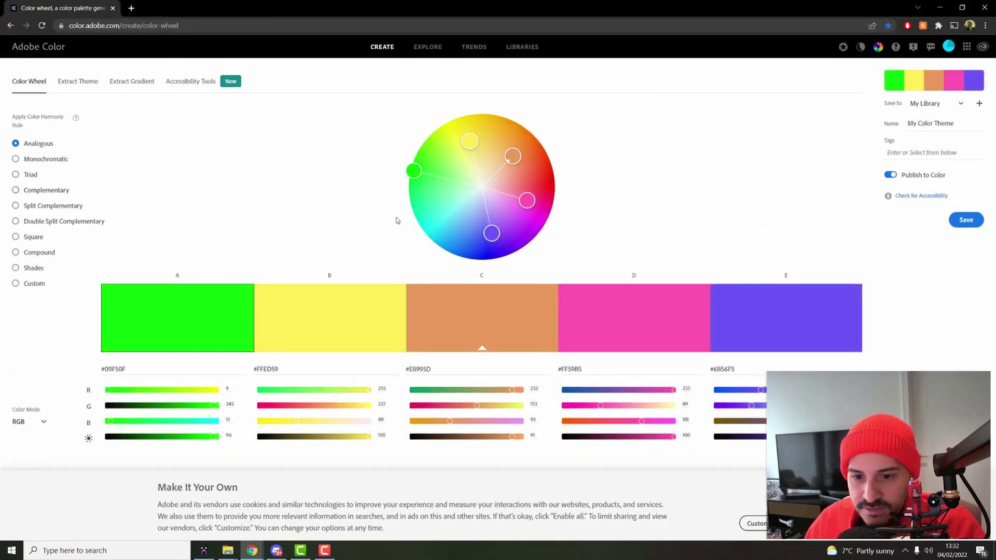
{"action": "left_click", "coordinate": [254, 369]}
{"action": "left_click", "coordinate": [286, 370]}
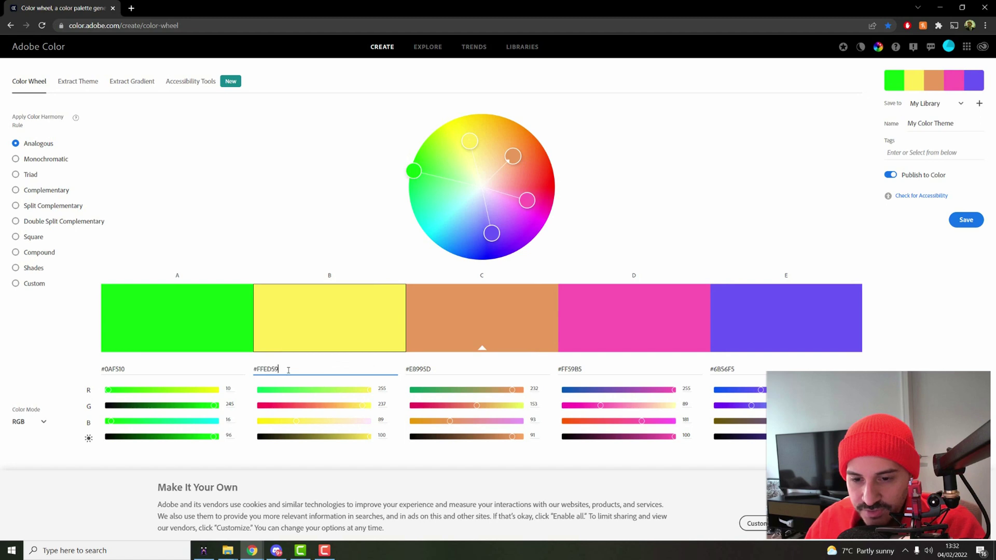
{"action": "left_click_drag", "start_coordinate": [287, 370], "coordinate": [261, 375]}
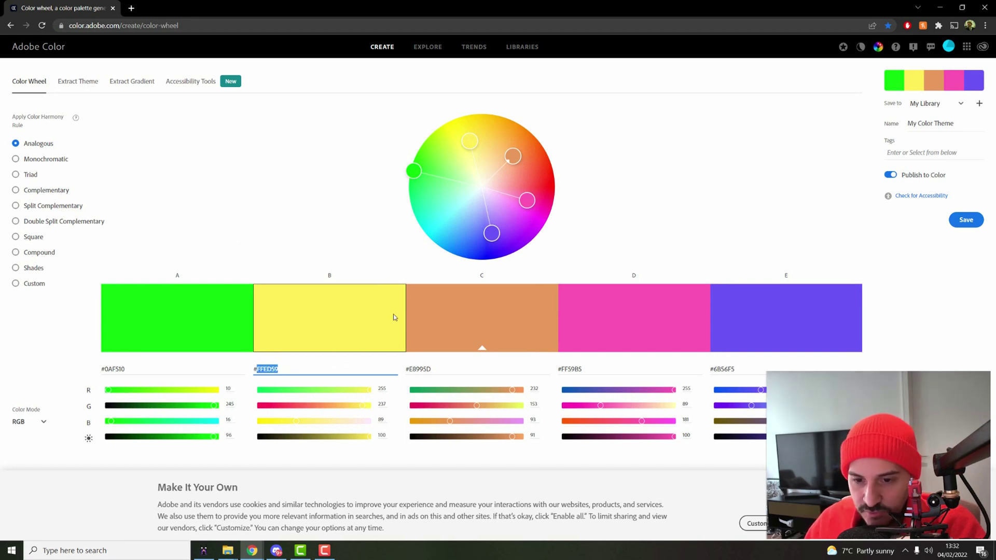
{"action": "right_click", "coordinate": [269, 369]}
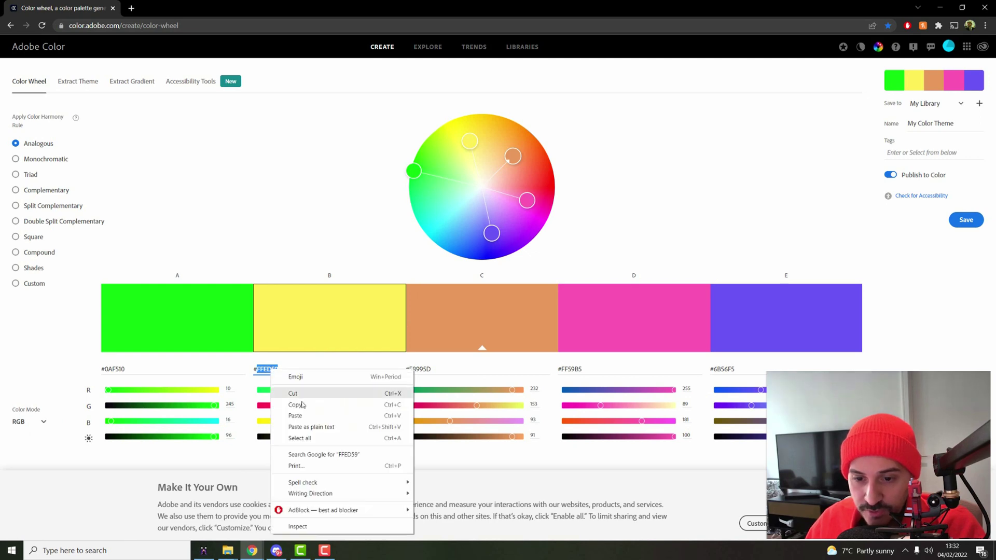
{"action": "left_click", "coordinate": [295, 404]}
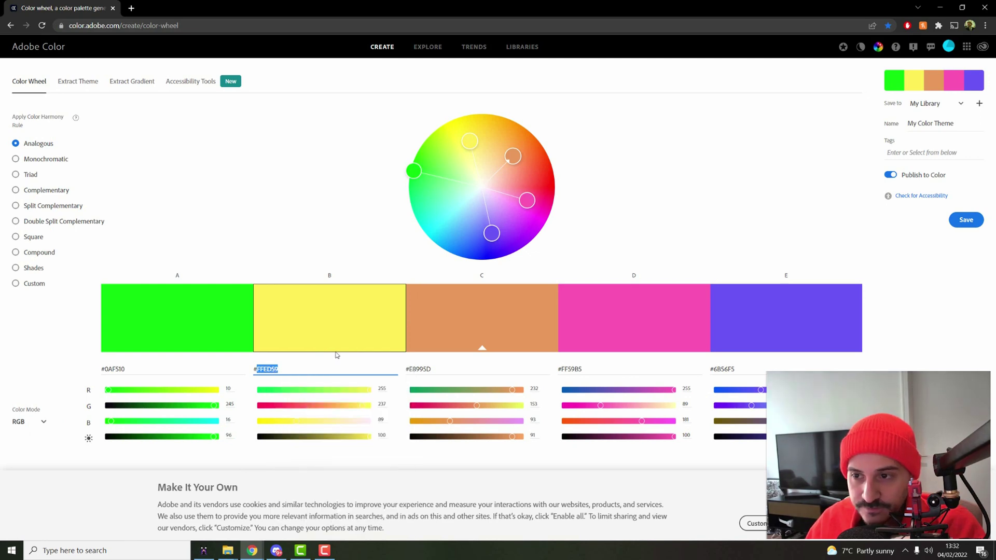
{"action": "left_click", "coordinate": [204, 551]}
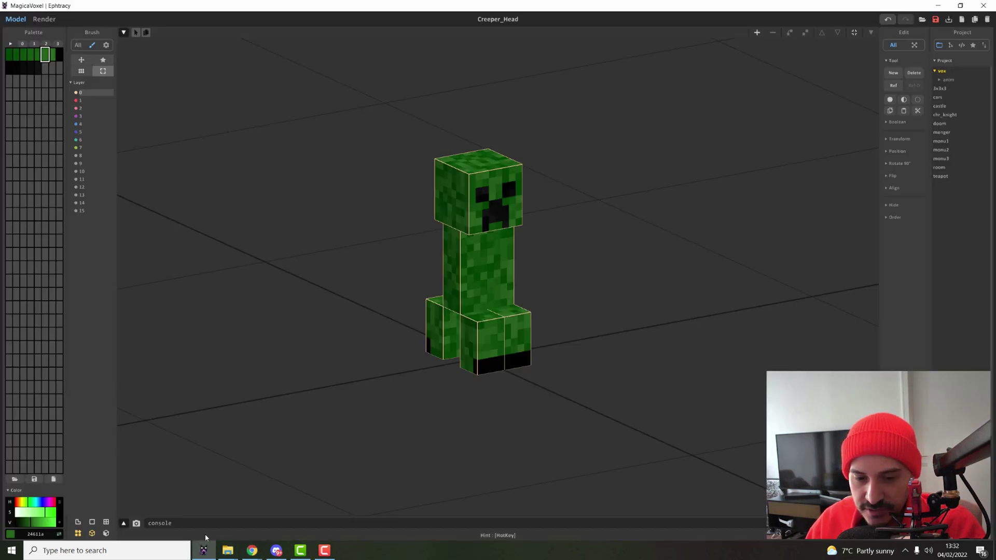
{"action": "left_click", "coordinate": [59, 534]}
{"action": "left_click", "coordinate": [35, 534]}
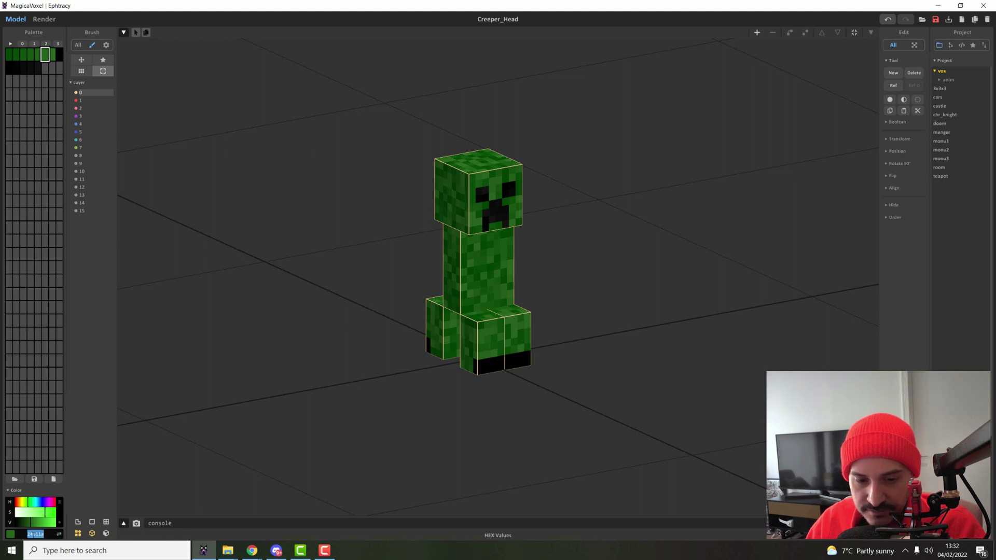
{"action": "key", "text": "ctrl+v"}
{"action": "key", "text": "Return"}
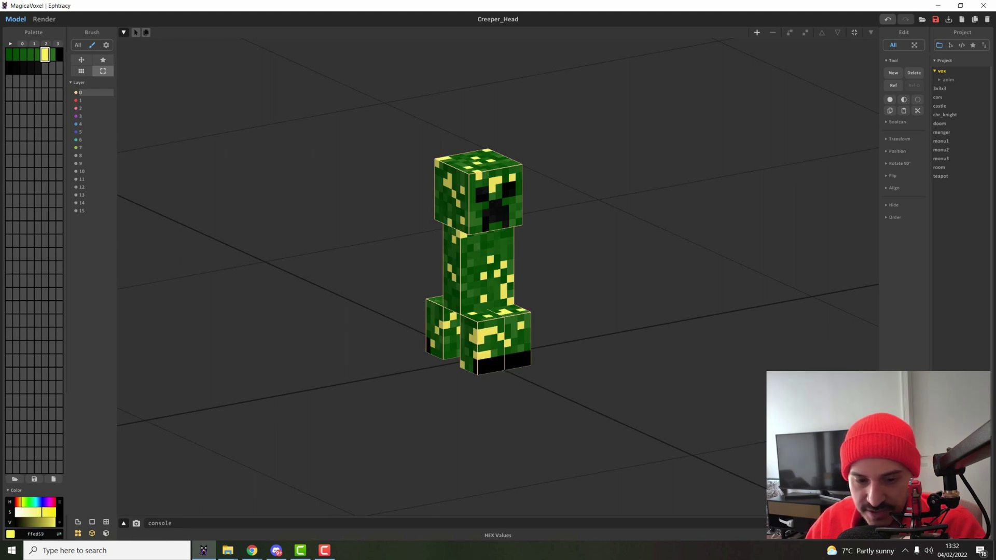
{"action": "key", "text": "alt+Tab"}
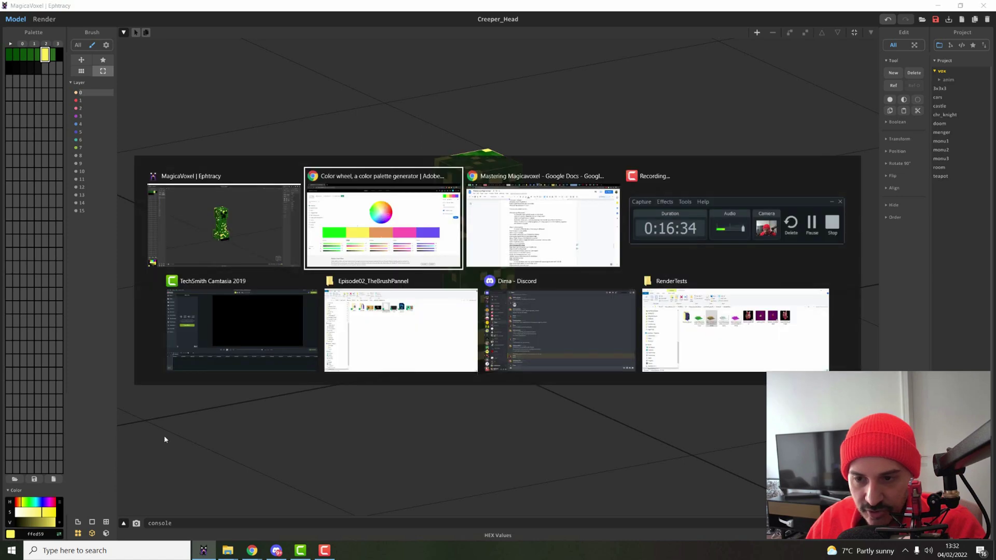
{"action": "key", "text": "alt+Tab"}
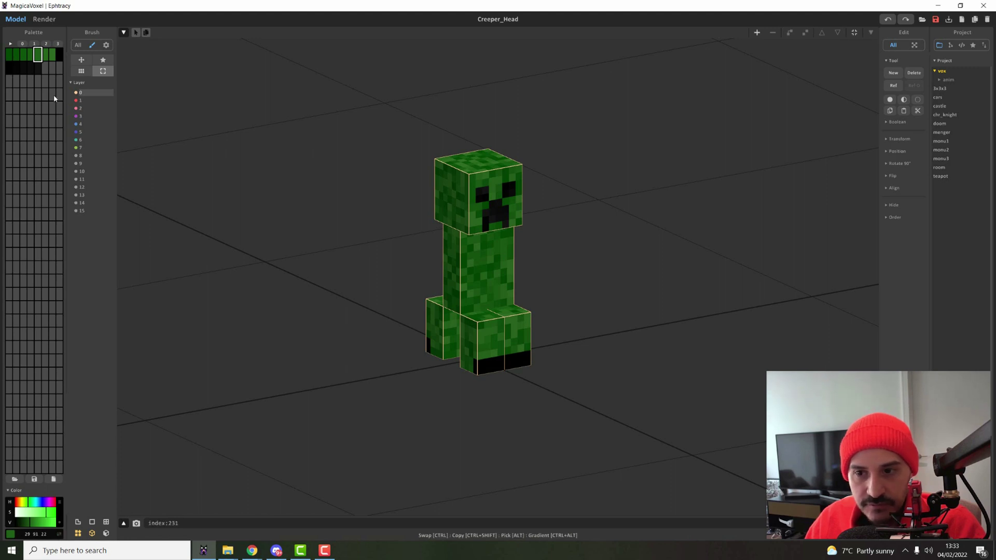
Select an empty grey palette slot and shrink MagicaVoxel so Adobe Color shows behind it
{"action": "left_click", "coordinate": [9, 122]}
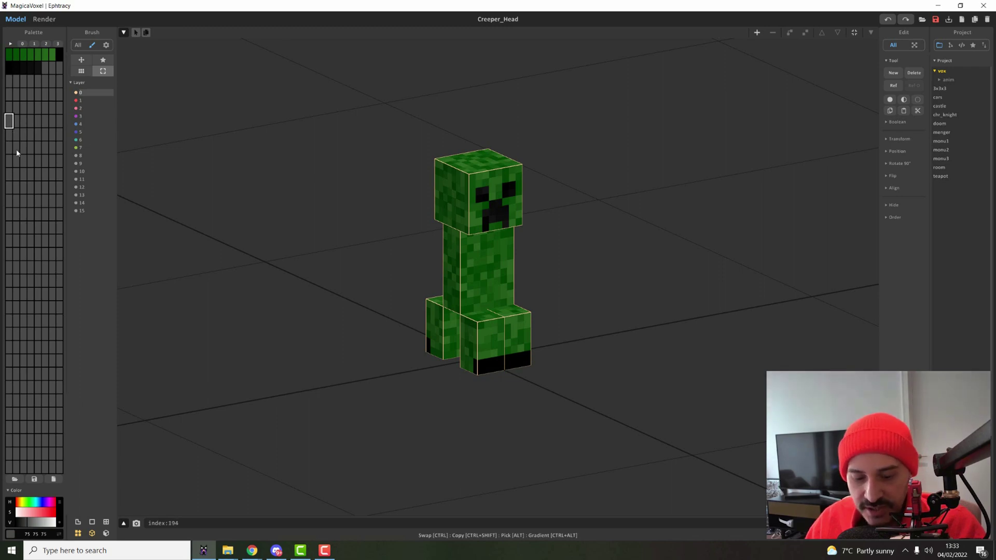
{"action": "left_click", "coordinate": [8, 123]}
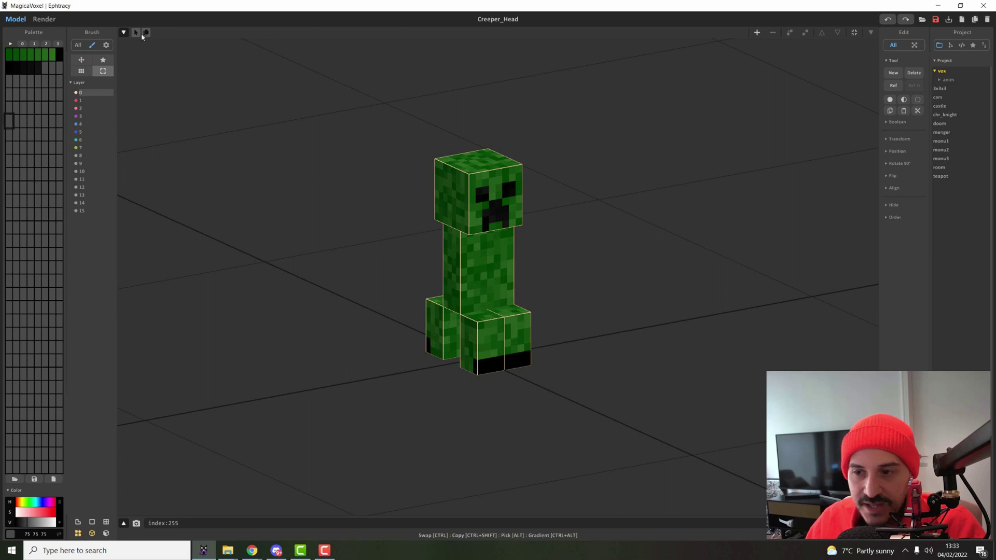
{"action": "left_click_drag", "start_coordinate": [243, 206], "coordinate": [207, 177]}
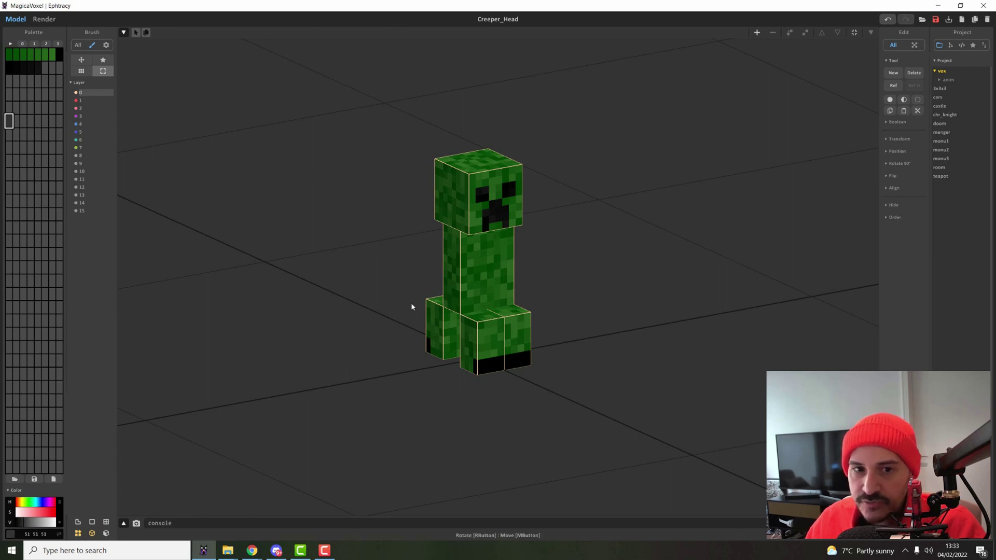
{"action": "left_click_drag", "start_coordinate": [631, 8], "coordinate": [676, 98]}
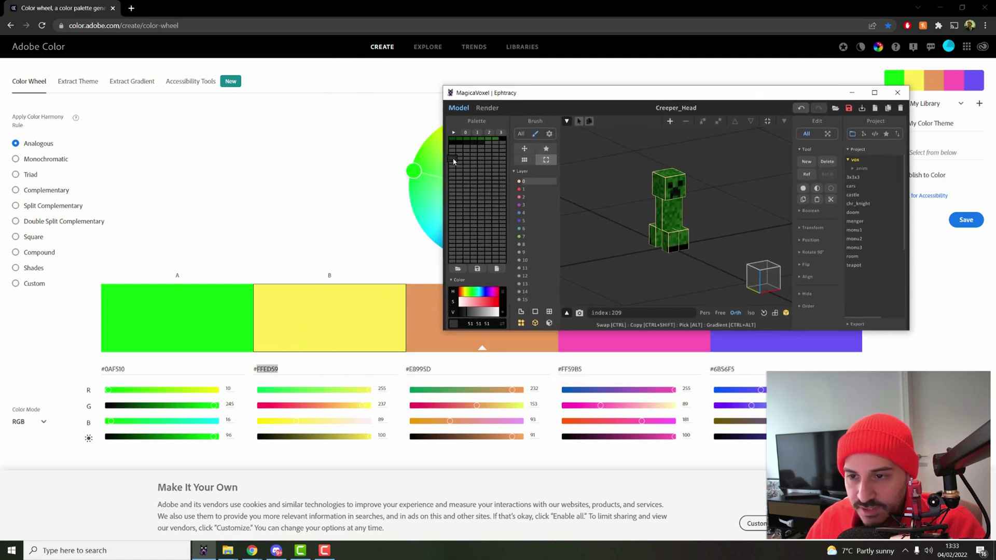
Colour-pick Adobe's yellow swatch B into an empty palette slot and confirm it reads ffed59
{"action": "left_click", "coordinate": [453, 159]}
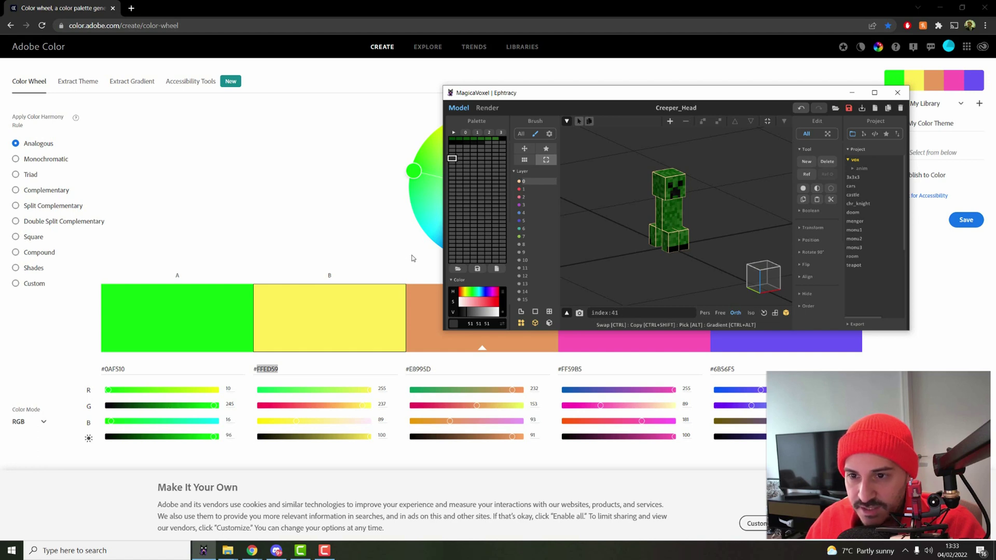
{"action": "left_click", "coordinate": [332, 314]}
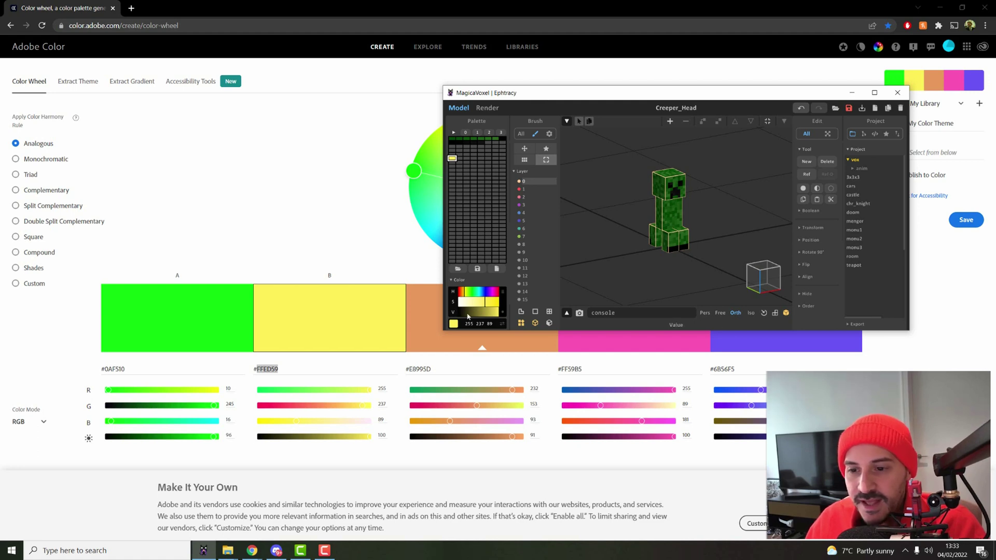
{"action": "left_click", "coordinate": [502, 324]}
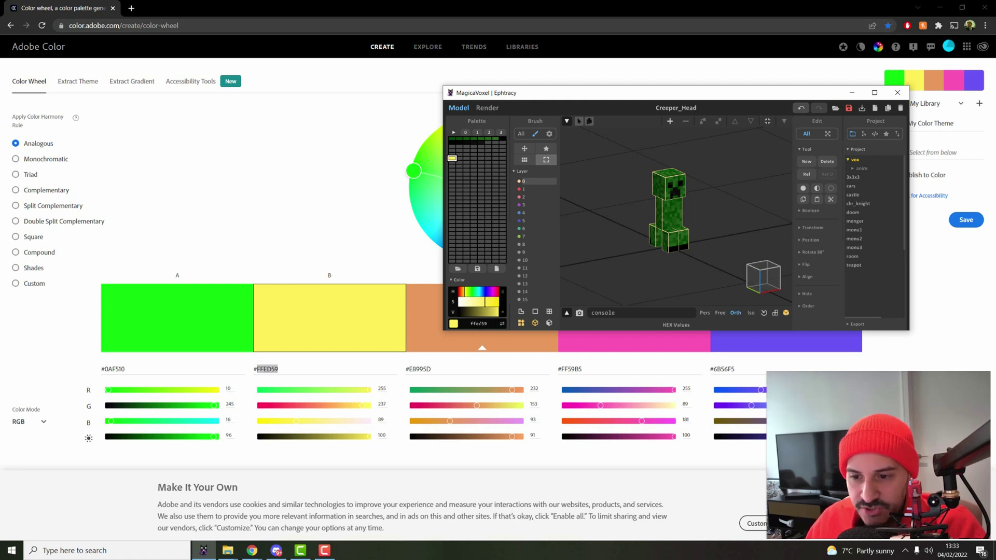
{"action": "left_click_drag", "start_coordinate": [487, 323], "coordinate": [470, 323]}
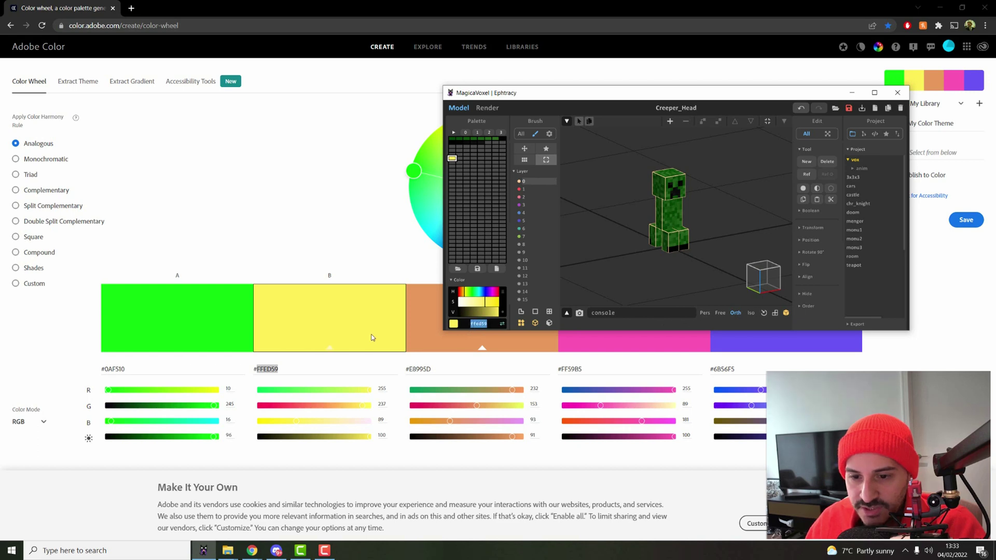
{"action": "double_click", "coordinate": [266, 369]}
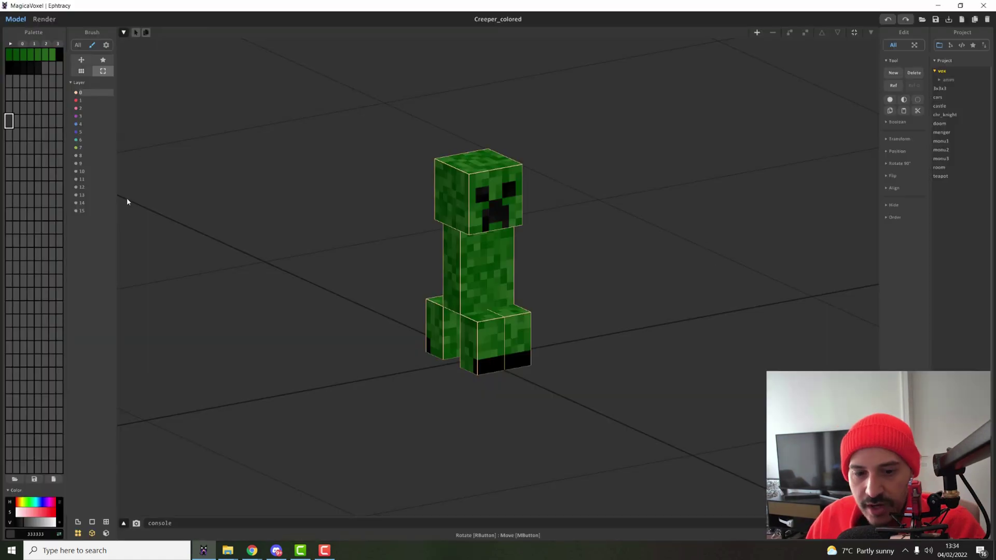
Save the current palette image under the file name creeper_colored
{"action": "left_click", "coordinate": [34, 479]}
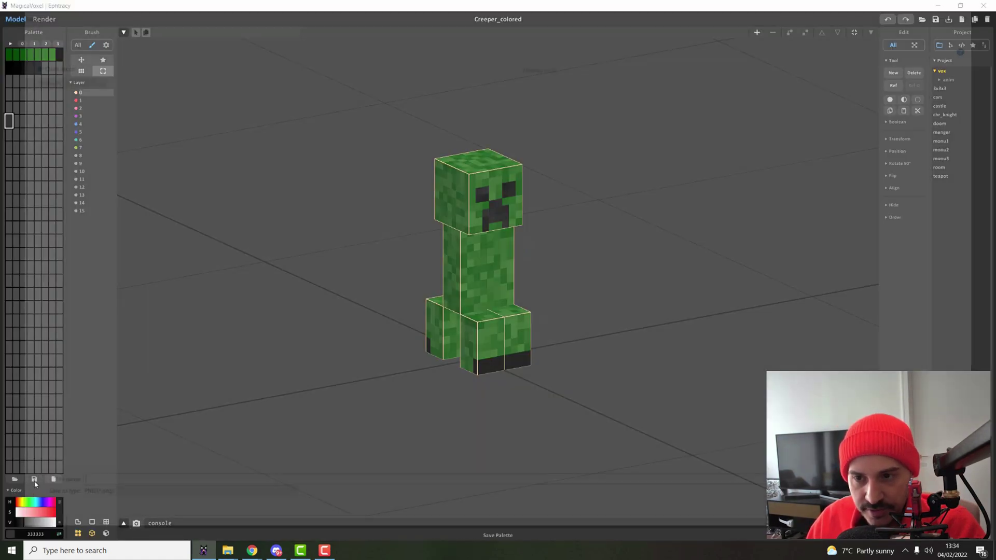
{"action": "type", "text": "cree"}
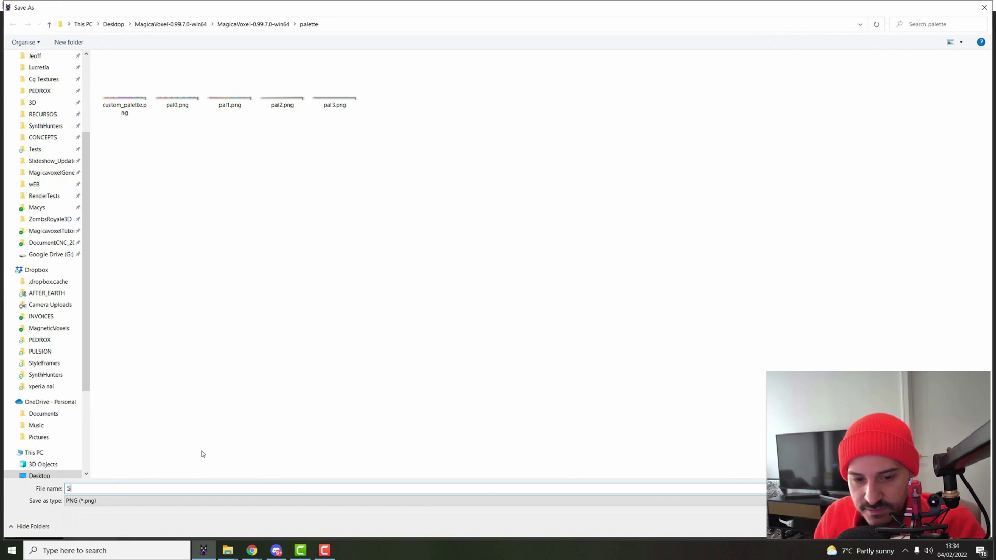
{"action": "type", "text": "per_colored"}
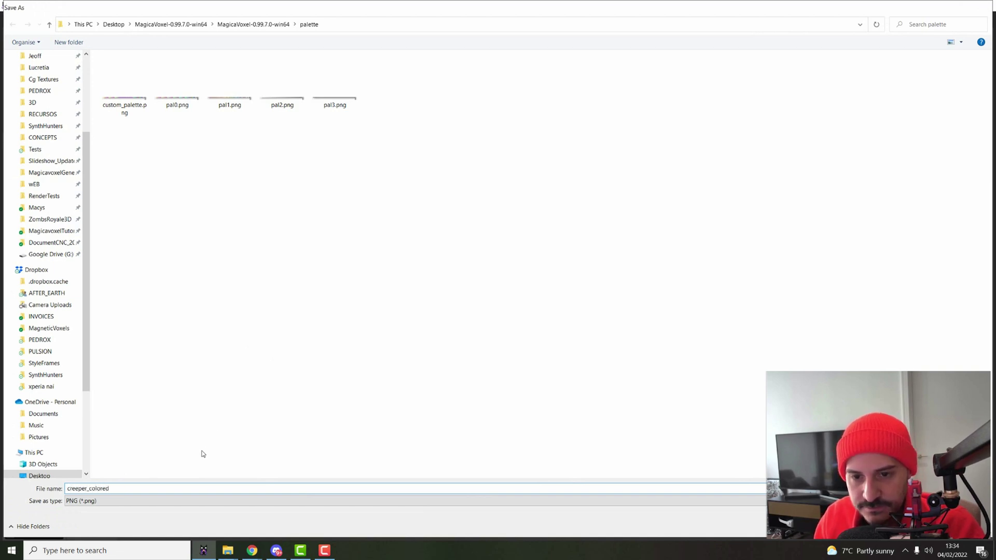
{"action": "key", "text": "Return"}
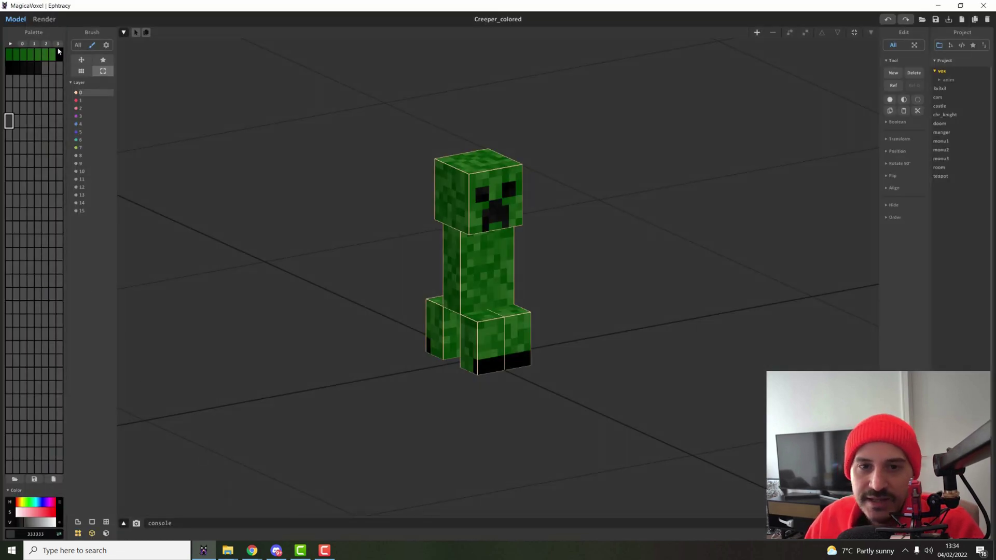
Load Default Palette 0 and try its dark navy and 3300ff blue-violet colours
{"action": "left_click", "coordinate": [24, 44]}
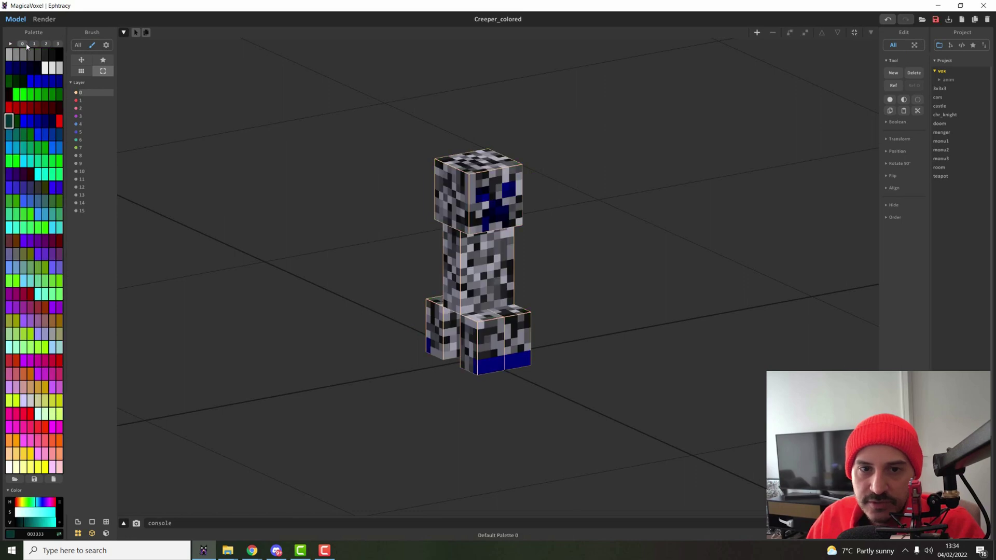
{"action": "left_click", "coordinate": [16, 68]}
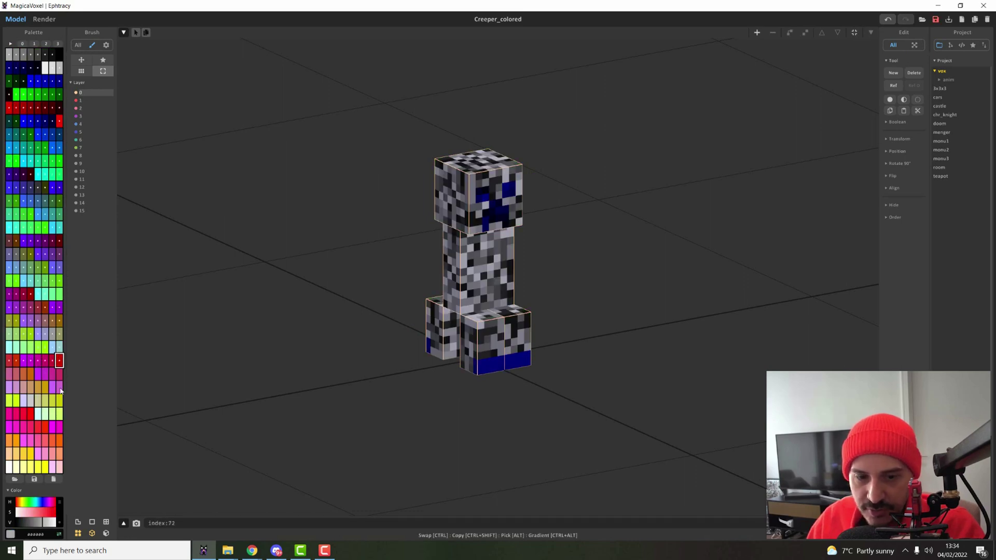
{"action": "left_click", "coordinate": [52, 188]}
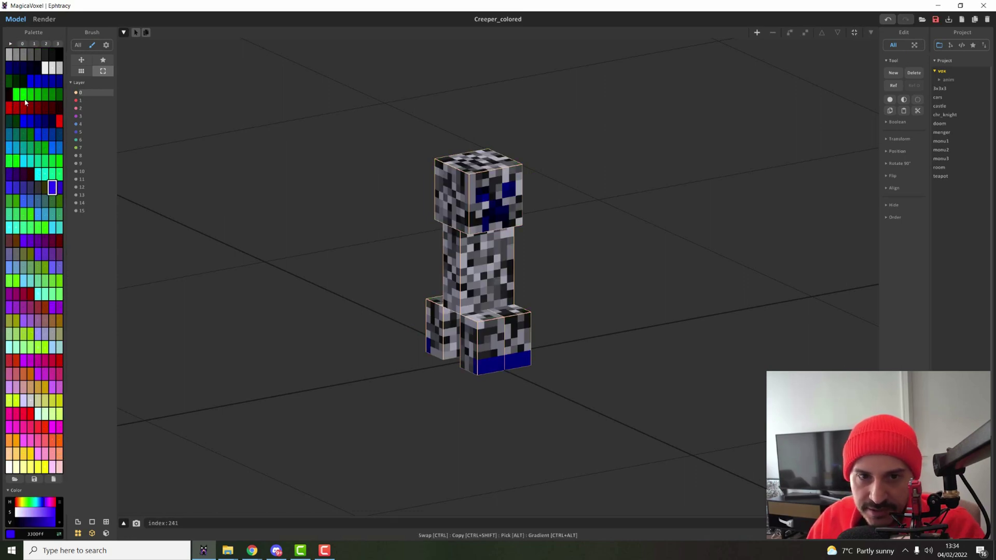
{"action": "right_click", "coordinate": [33, 207]}
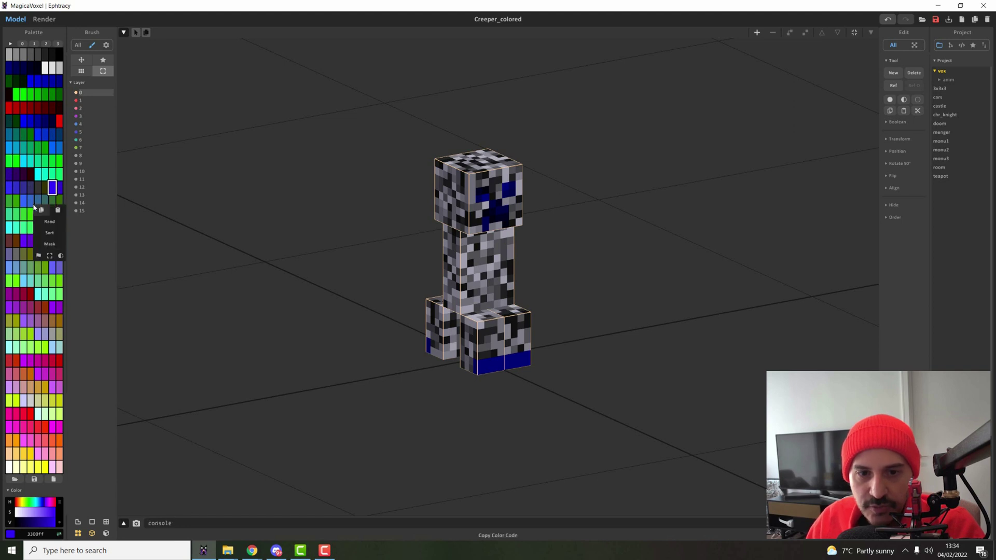
{"action": "left_click", "coordinate": [50, 232]}
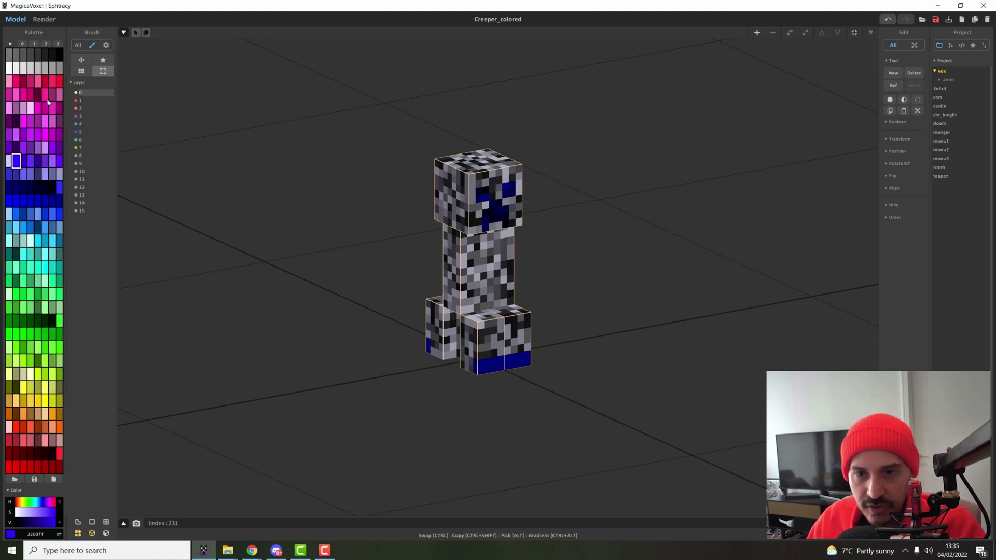
{"action": "left_click", "coordinate": [9, 56]}
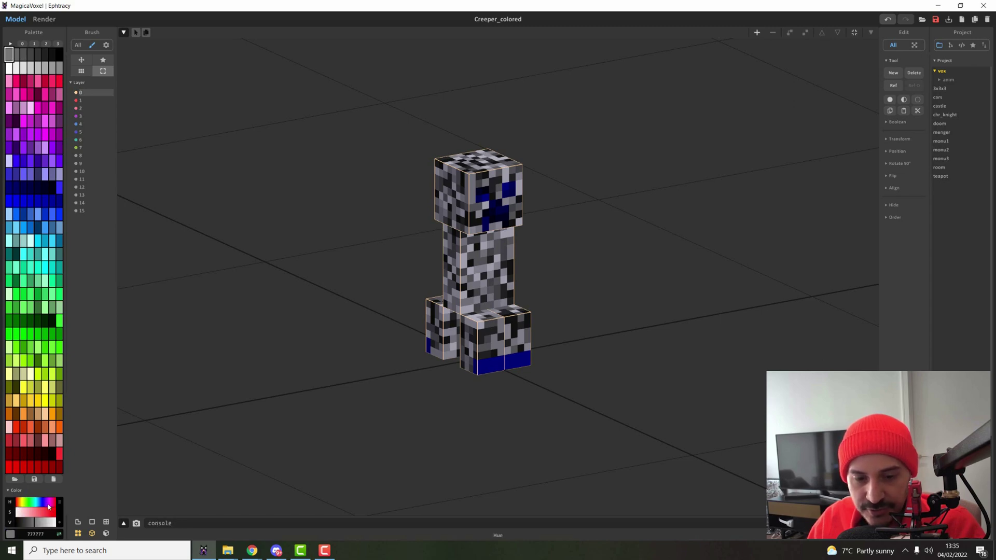
{"action": "left_click", "coordinate": [58, 68]}
{"action": "left_click_drag", "start_coordinate": [53, 70], "coordinate": [16, 68]}
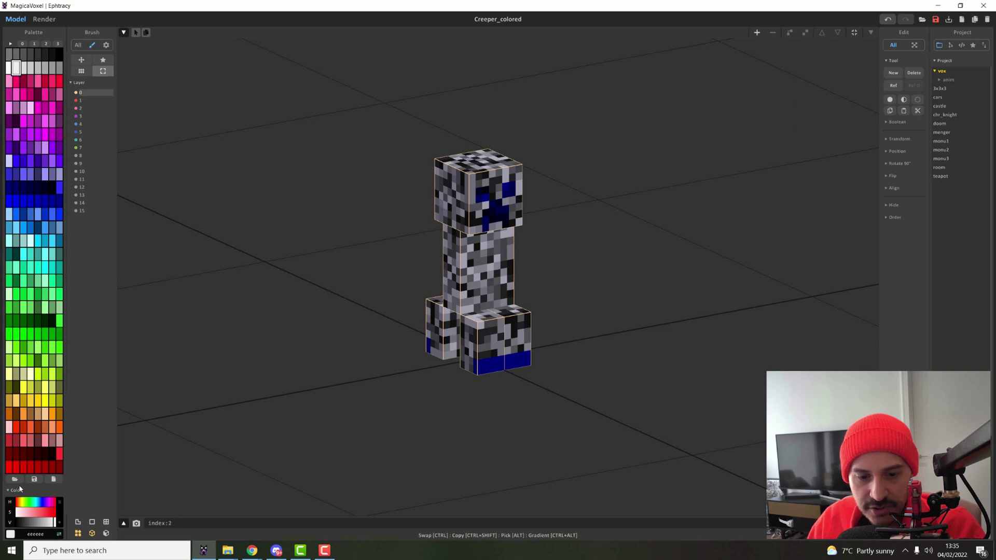
{"action": "left_click", "coordinate": [59, 82]}
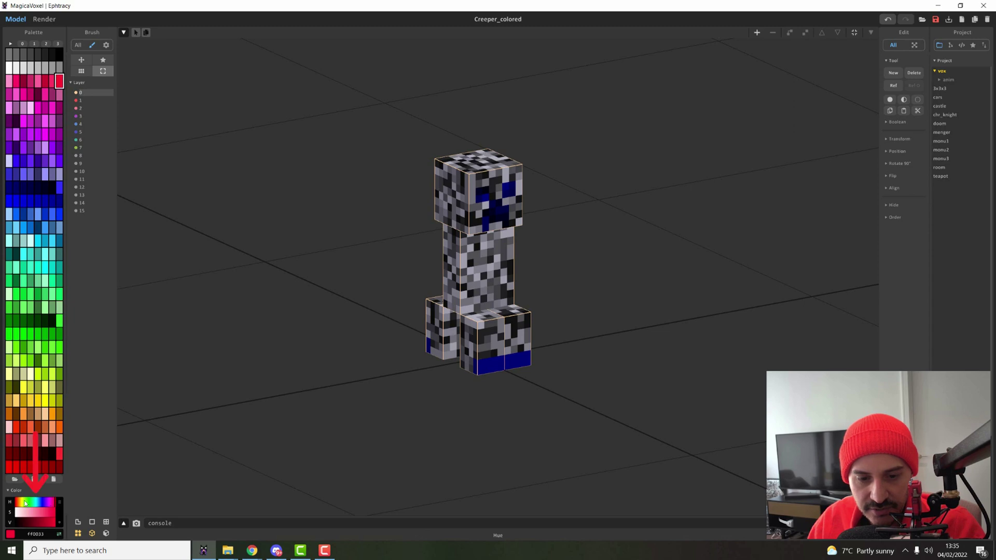
{"action": "left_click", "coordinate": [42, 82]}
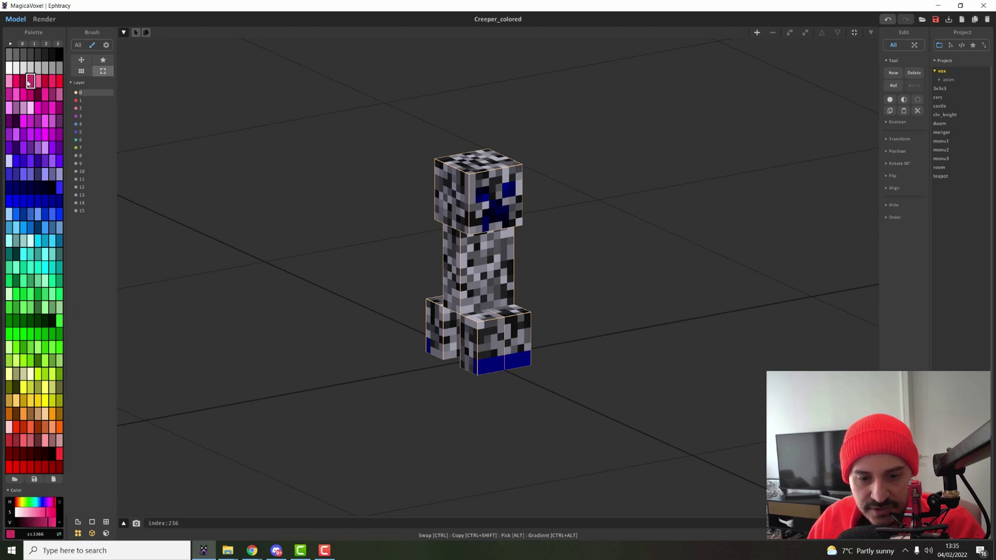
{"action": "left_click", "coordinate": [9, 94]}
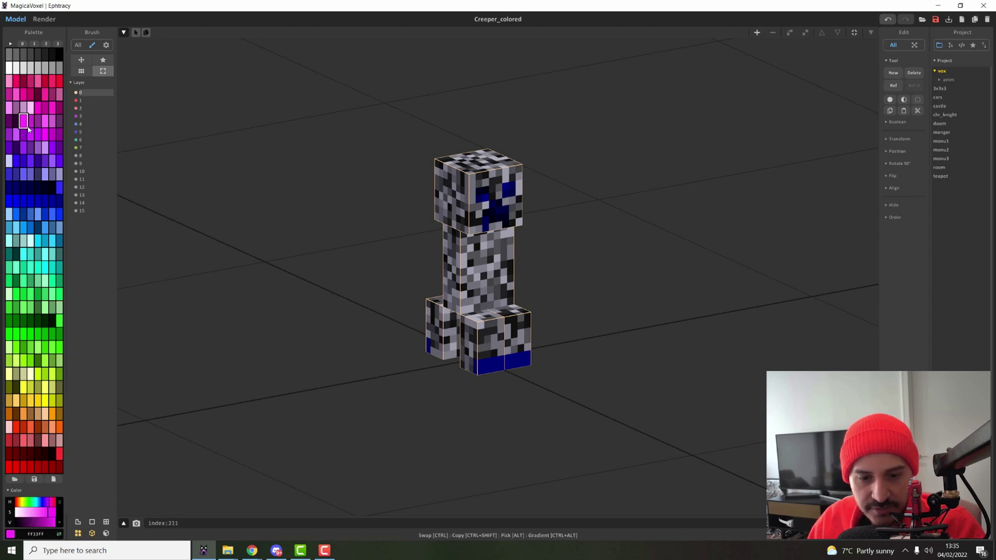
{"action": "left_click", "coordinate": [38, 255]}
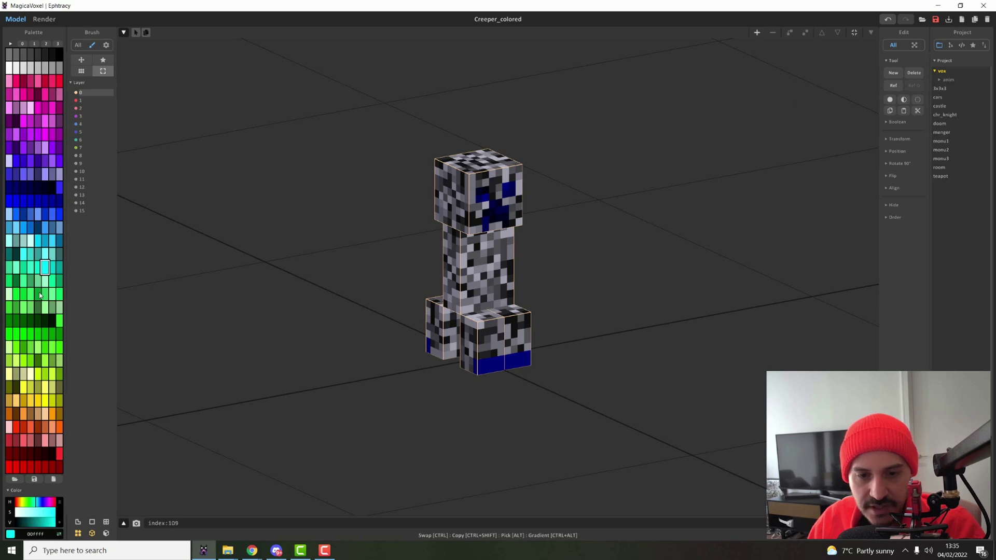
{"action": "left_click", "coordinate": [37, 427]}
{"action": "left_click", "coordinate": [38, 439]}
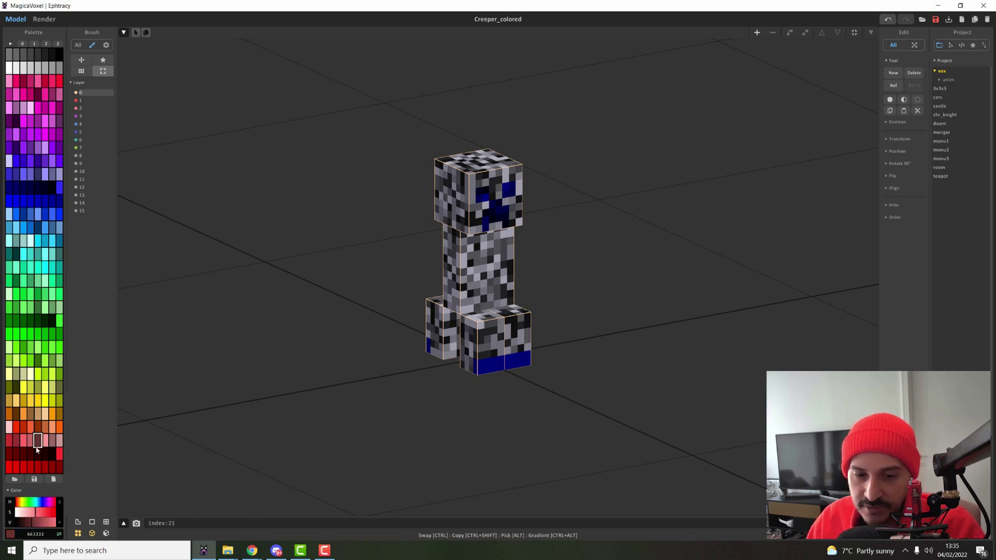
{"action": "left_click", "coordinate": [38, 453]}
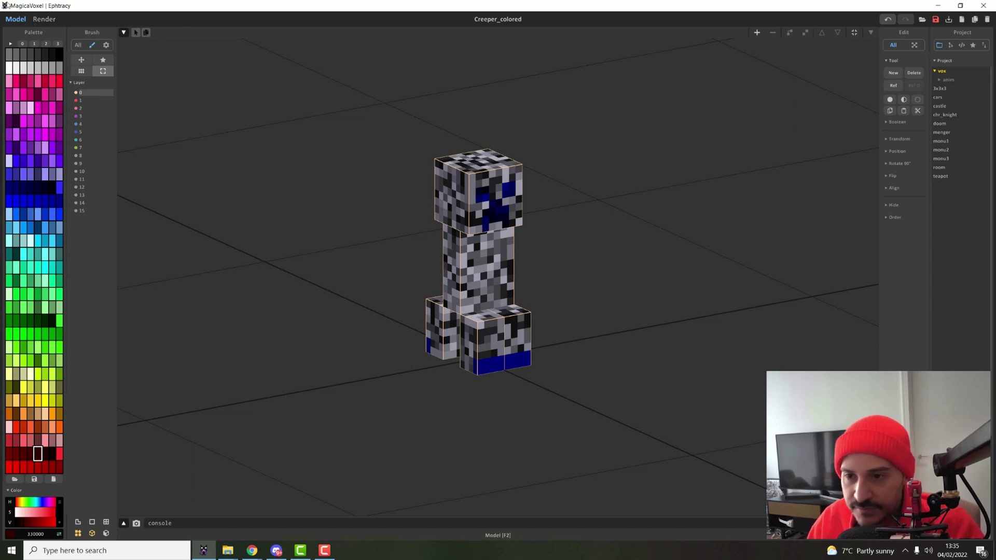
Compare sorted and previous palette orders with undo and redo, then pick navy and blue swatches
{"action": "key", "text": "ctrl+z"}
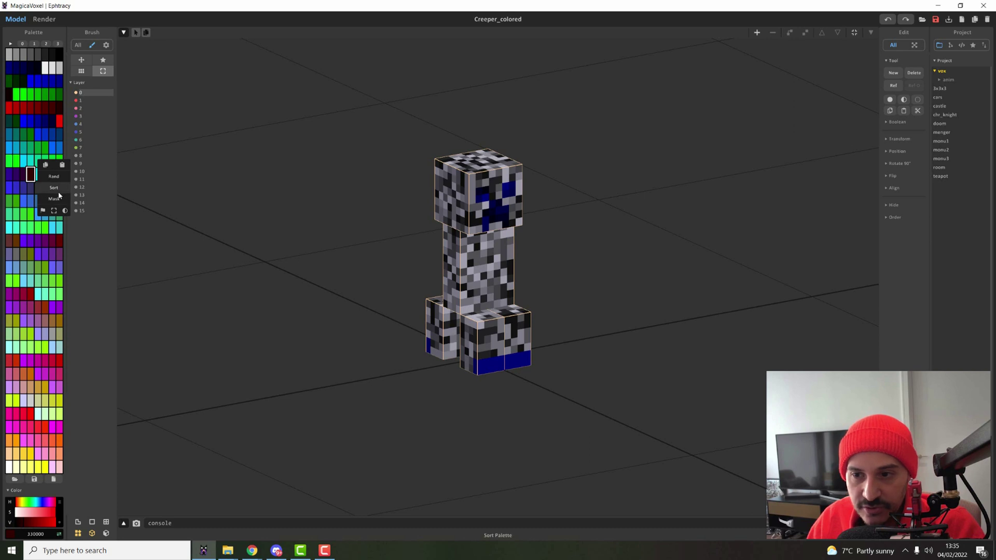
{"action": "key", "text": "ctrl+y"}
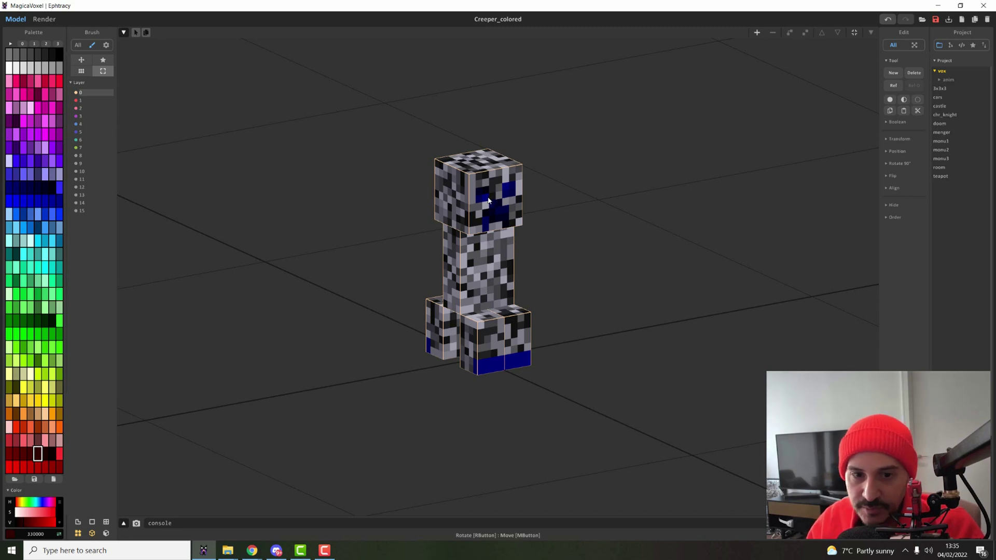
{"action": "left_click", "coordinate": [9, 187]}
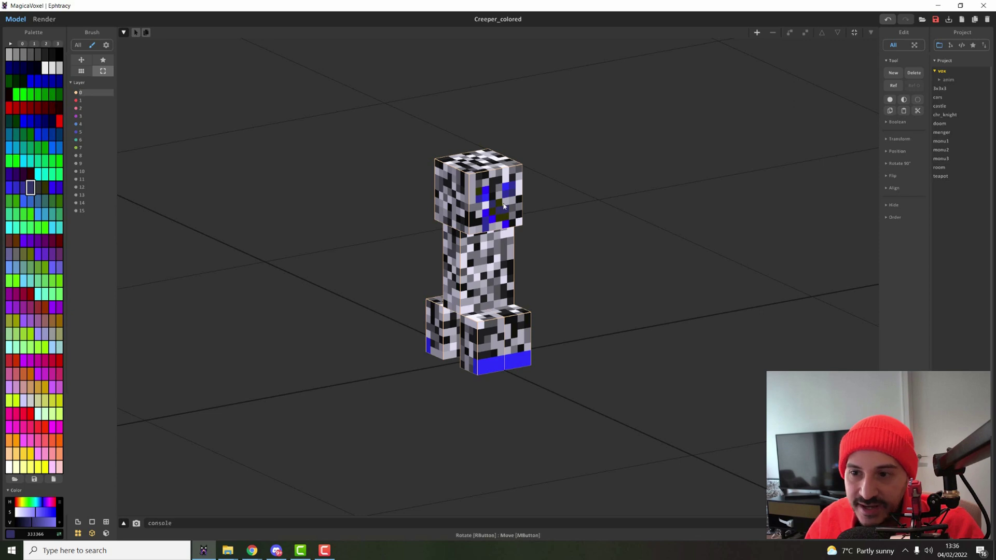
{"action": "left_click", "coordinate": [489, 195], "text": "alt"}
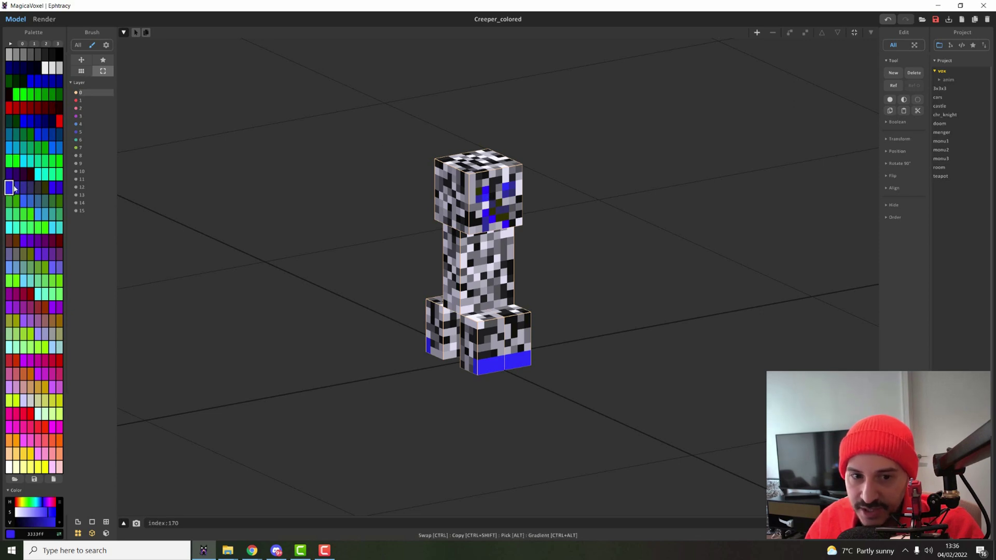
Load the saved green creeper palette image and pick a green and a dark grey colour
{"action": "left_click", "coordinate": [57, 43]}
{"action": "left_click", "coordinate": [14, 478]}
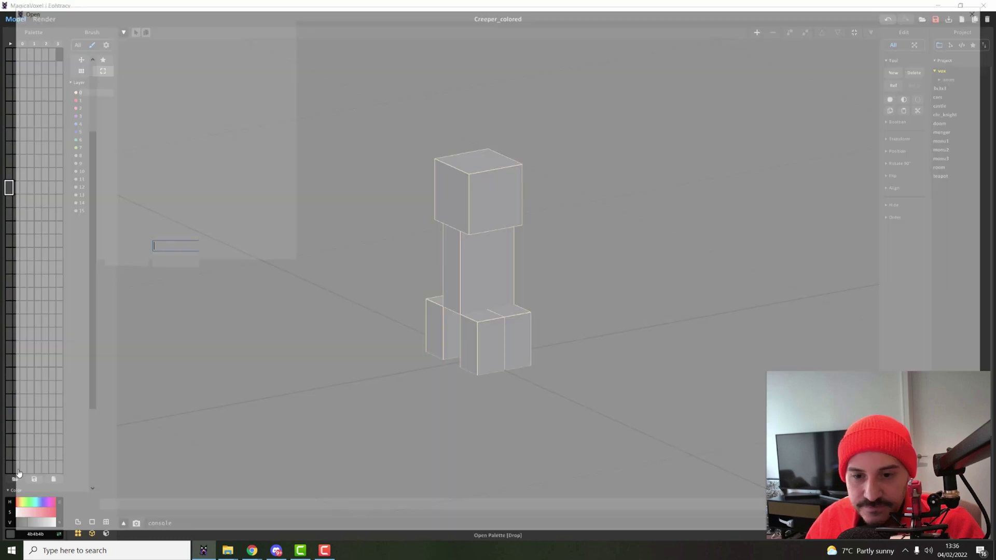
{"action": "double_click", "coordinate": [120, 87]}
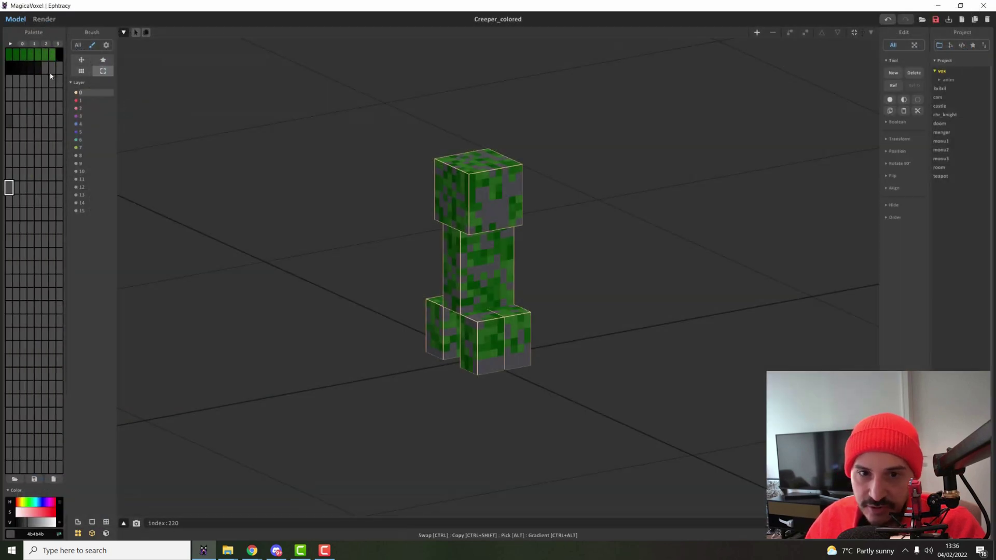
{"action": "left_click", "coordinate": [47, 54]}
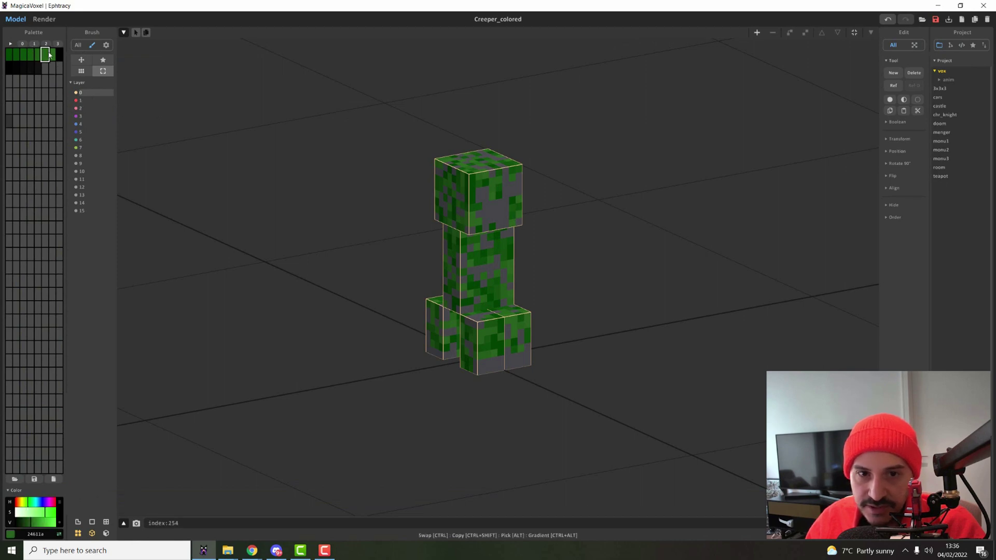
{"action": "left_click", "coordinate": [8, 213]}
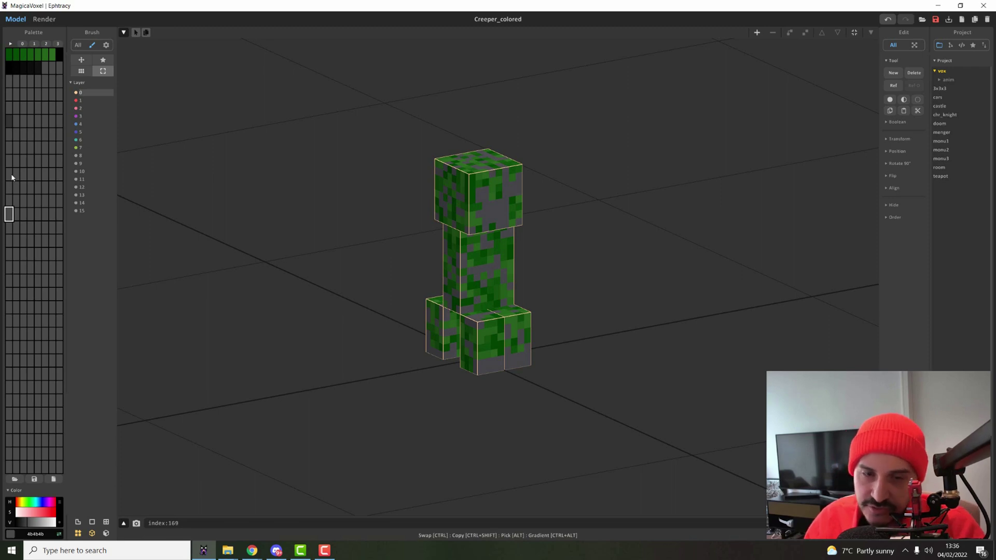
Reopen Creeper_colored.vox without saving changes, then browse its palette and pick black and grey
{"action": "left_click", "coordinate": [922, 21]}
{"action": "left_click", "coordinate": [124, 115]}
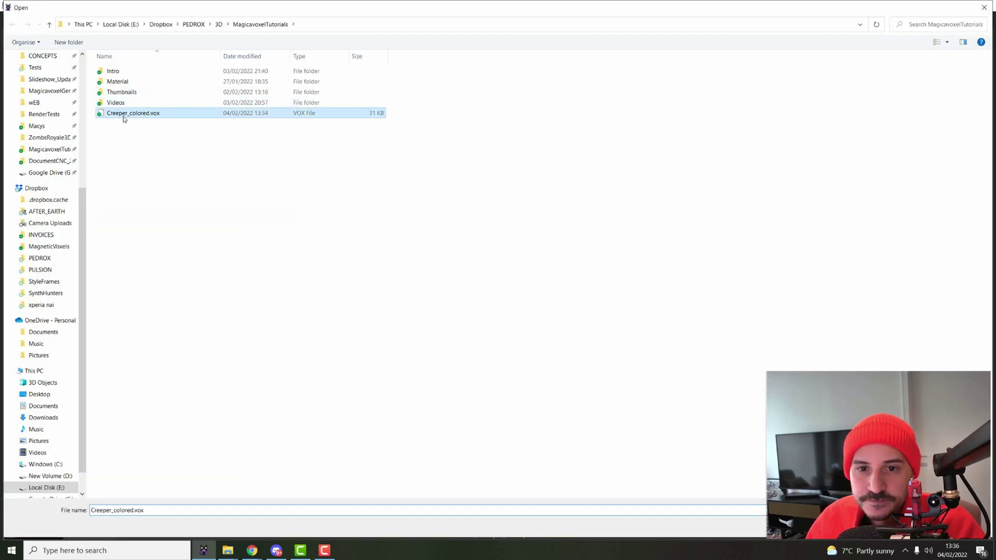
{"action": "double_click", "coordinate": [124, 115]}
{"action": "left_click", "coordinate": [504, 307]}
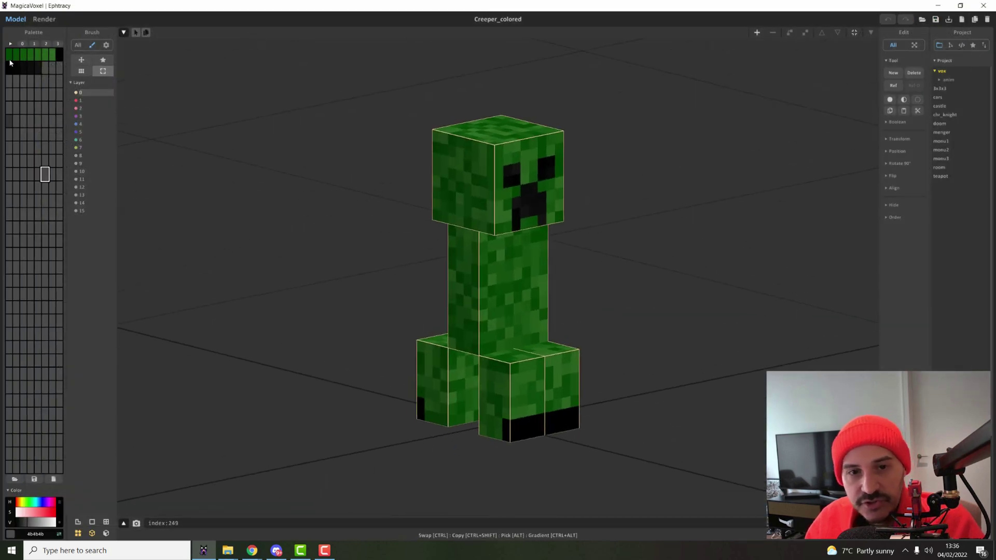
{"action": "left_click_drag", "start_coordinate": [10, 55], "coordinate": [45, 56]}
{"action": "left_click", "coordinate": [33, 71]}
{"action": "left_click", "coordinate": [45, 189]}
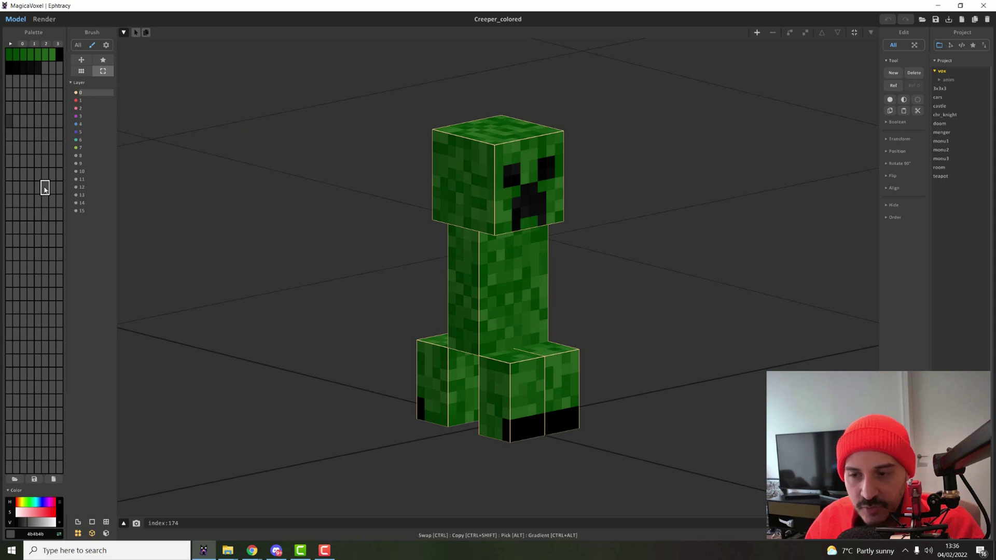
Mask the unused palette colours, then invert the selection to keep only the Creeper's green and black
{"action": "right_click", "coordinate": [44, 188]}
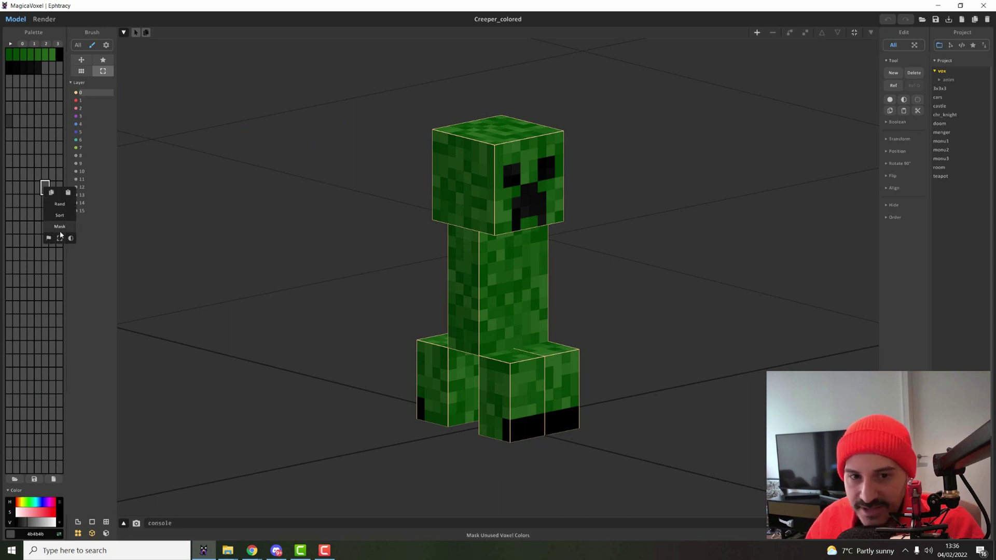
{"action": "left_click", "coordinate": [60, 234]}
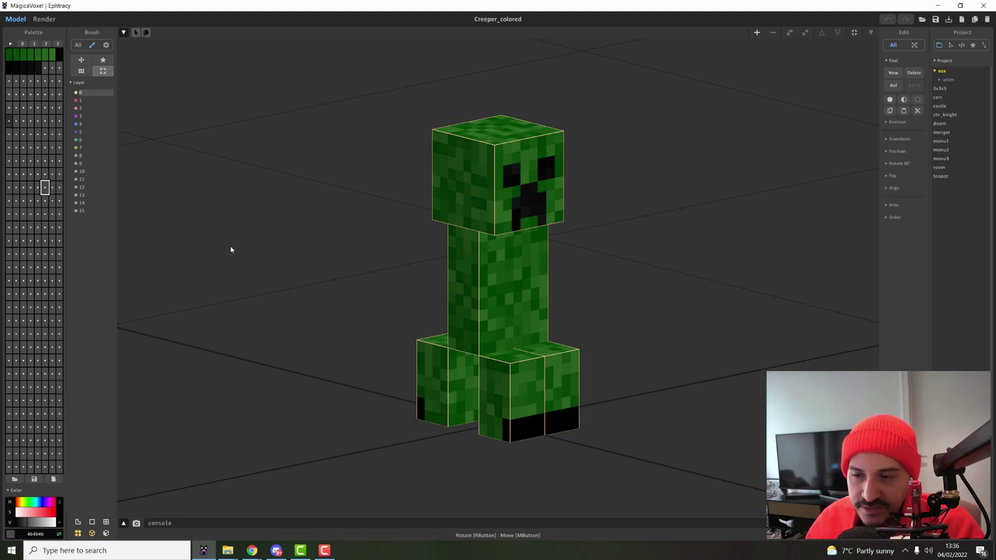
{"action": "right_click", "coordinate": [43, 214]}
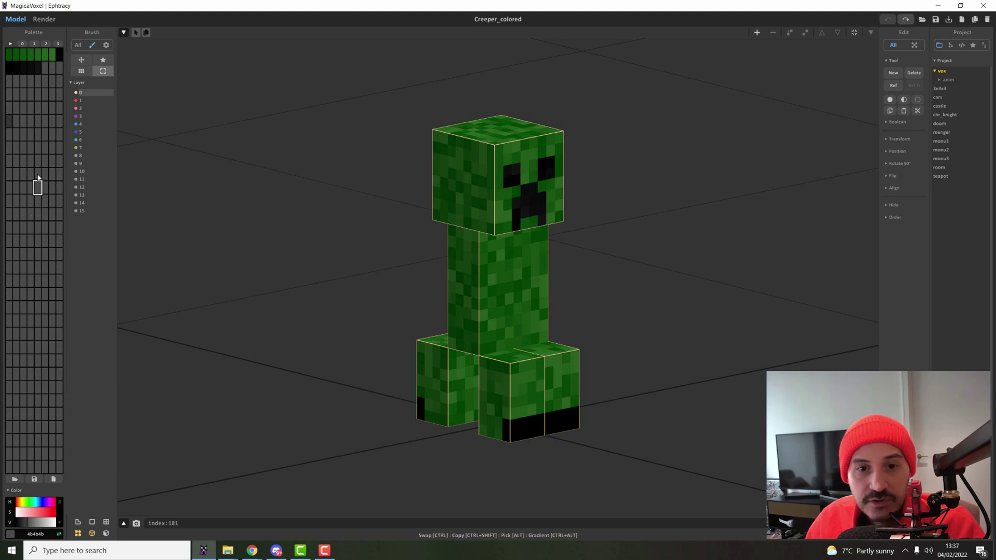
{"action": "right_click", "coordinate": [38, 175]}
{"action": "left_click", "coordinate": [48, 213]}
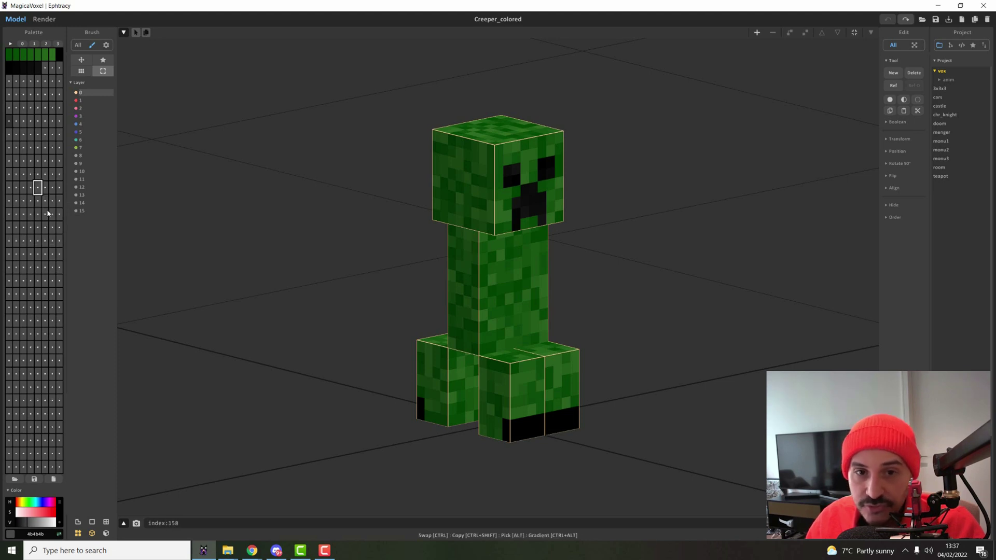
{"action": "right_click", "coordinate": [39, 192]}
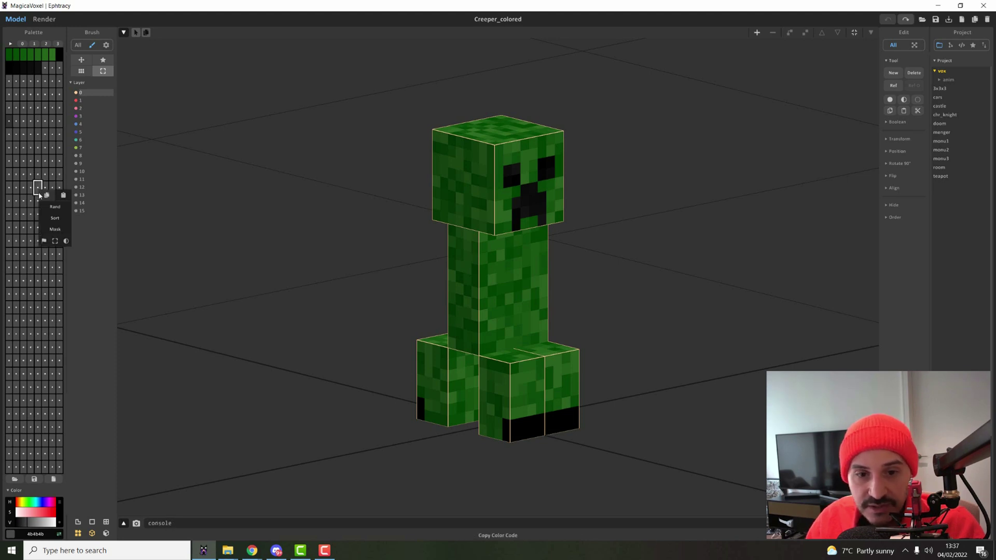
{"action": "left_click", "coordinate": [66, 241]}
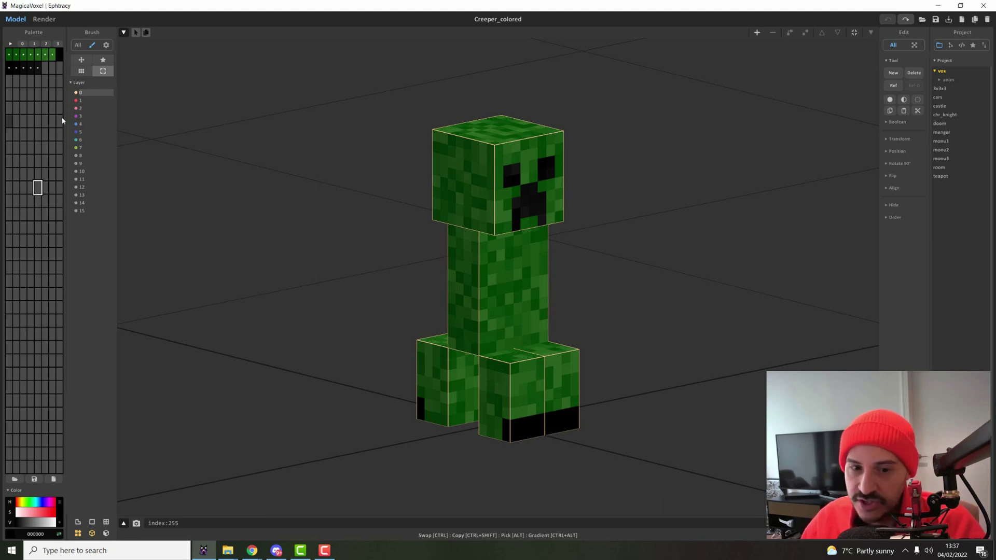
{"action": "left_click", "coordinate": [31, 505]}
{"action": "left_click_drag", "start_coordinate": [33, 513], "coordinate": [52, 530]}
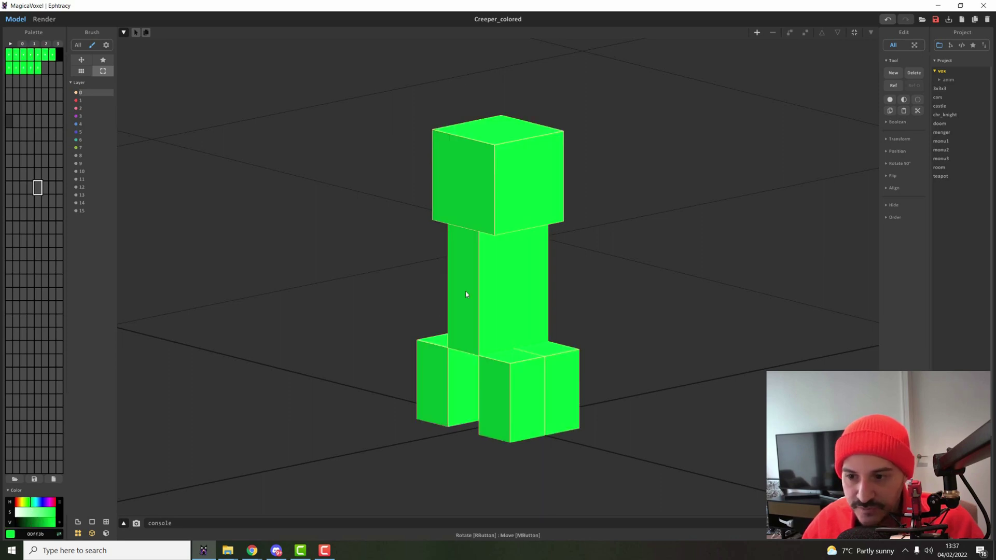
{"action": "key", "text": "ctrl+z"}
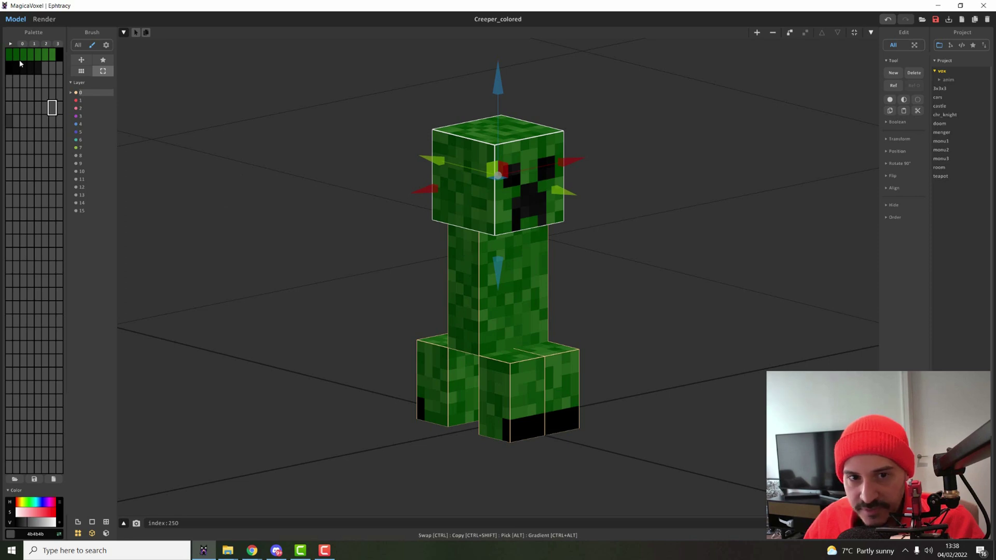
{"action": "left_click", "coordinate": [20, 59]}
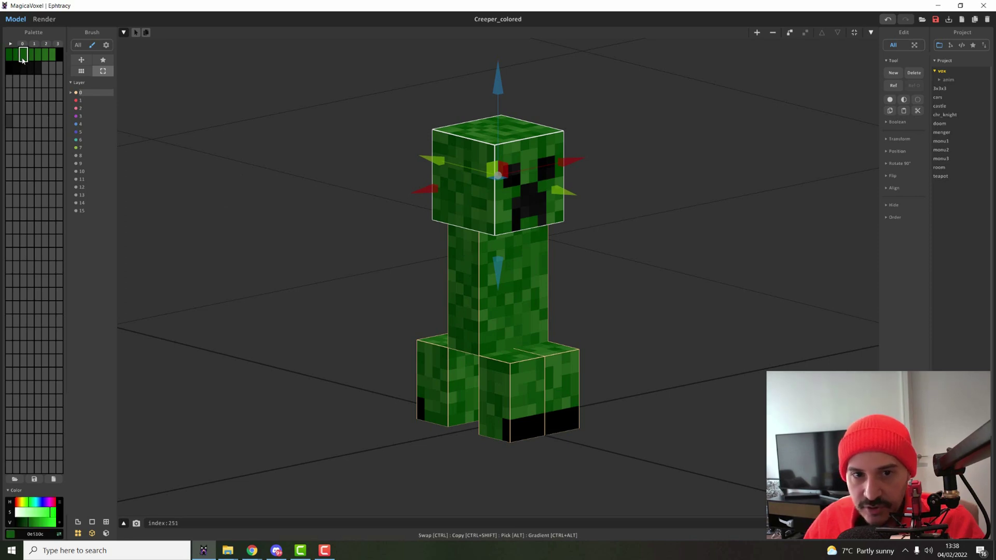
Pick a green, enter voxel edit mode, and Region-select the same-coloured green voxels on the head
{"action": "left_click", "coordinate": [52, 54]}
{"action": "key", "text": "Tab"}
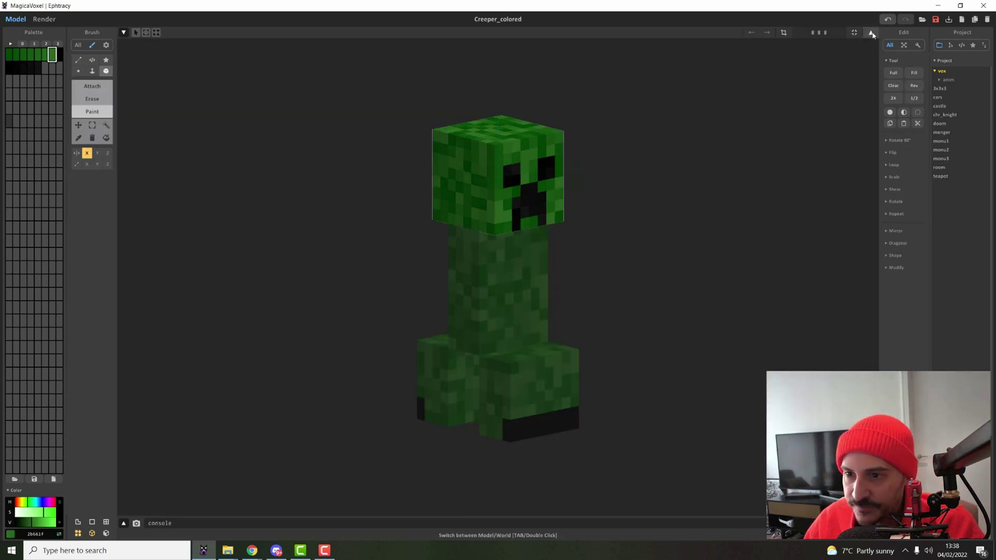
{"action": "left_click", "coordinate": [105, 125]}
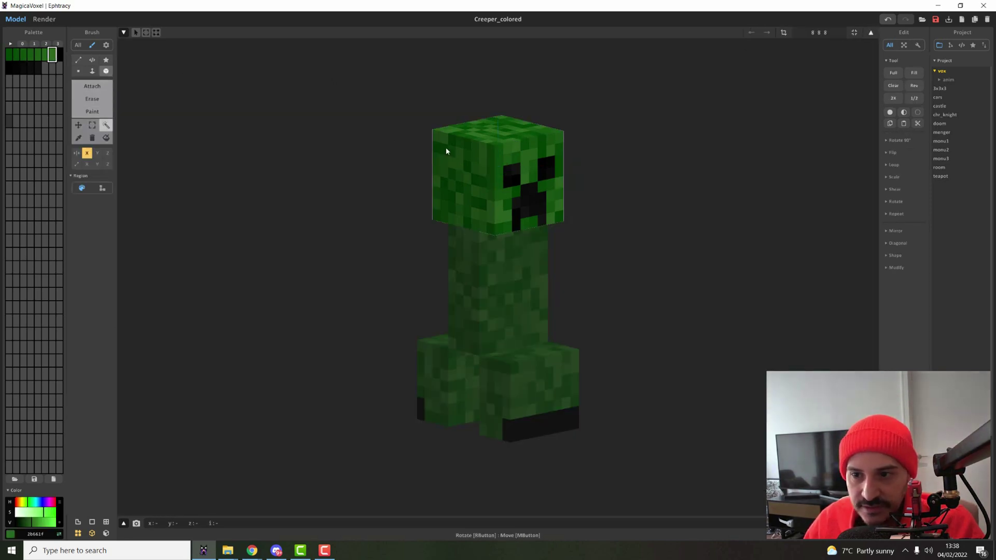
{"action": "left_click", "coordinate": [482, 147]}
{"action": "left_click", "coordinate": [481, 167]}
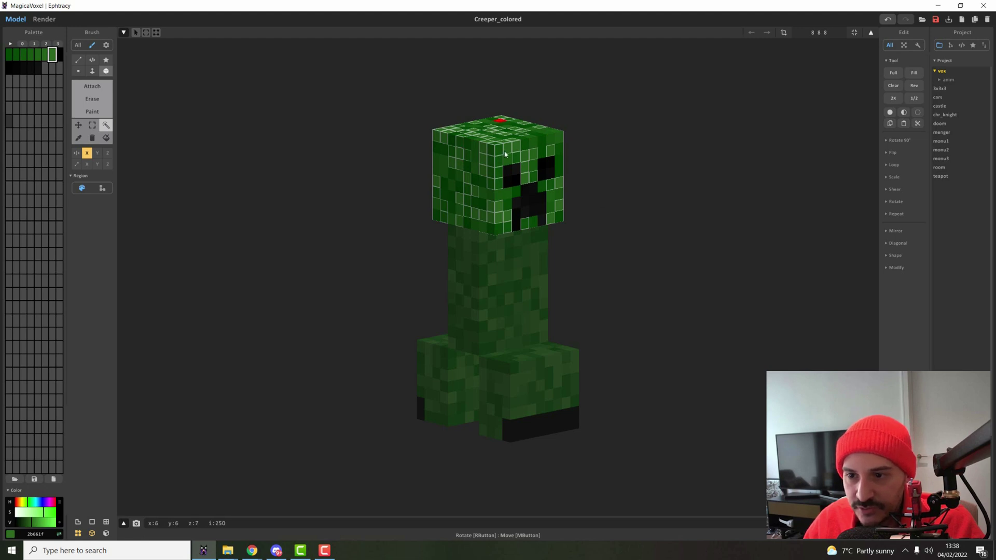
{"action": "right_click", "coordinate": [52, 57]}
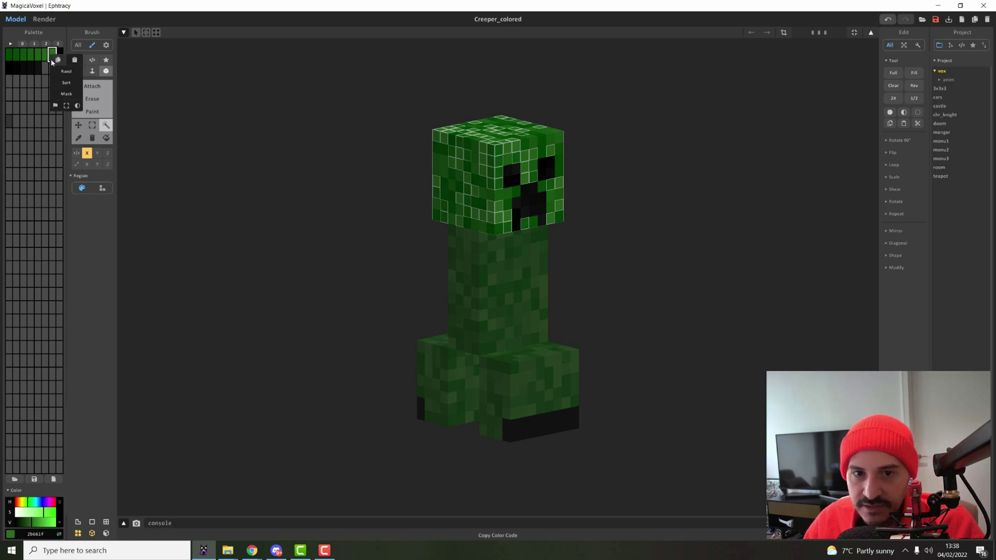
Flag the palette colours used by the voxels and select voxels matching them
{"action": "left_click", "coordinate": [55, 107]}
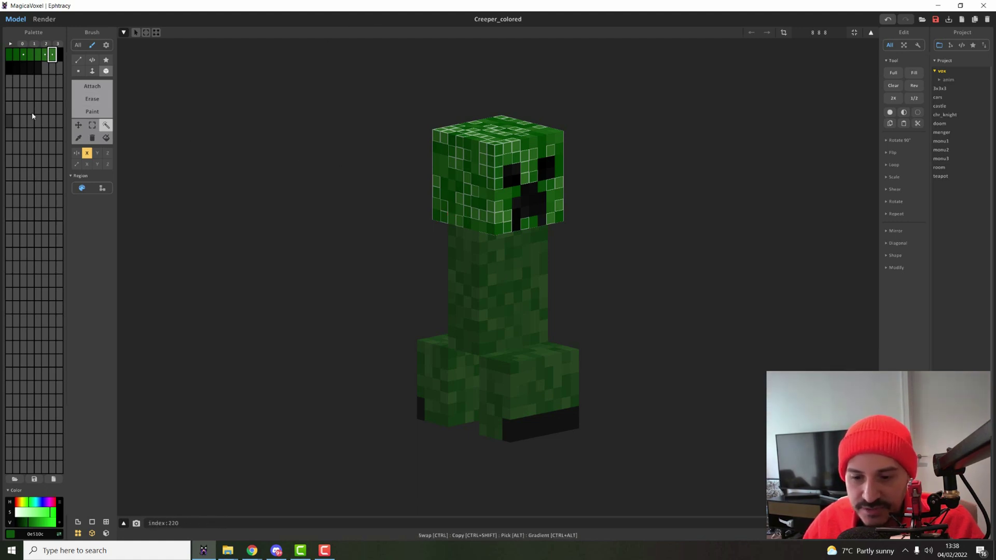
{"action": "right_click", "coordinate": [42, 98]}
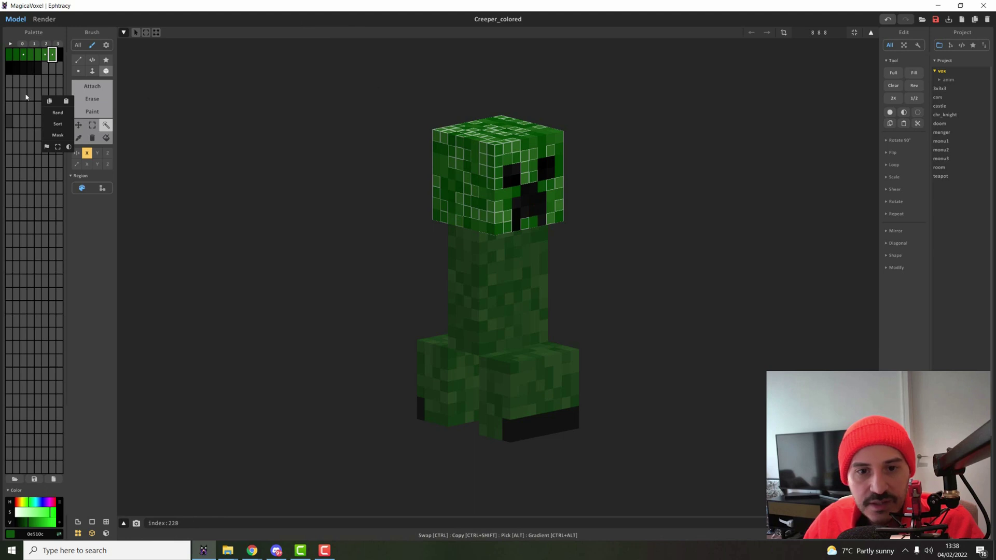
{"action": "left_click", "coordinate": [56, 150]}
{"action": "left_click", "coordinate": [45, 55]}
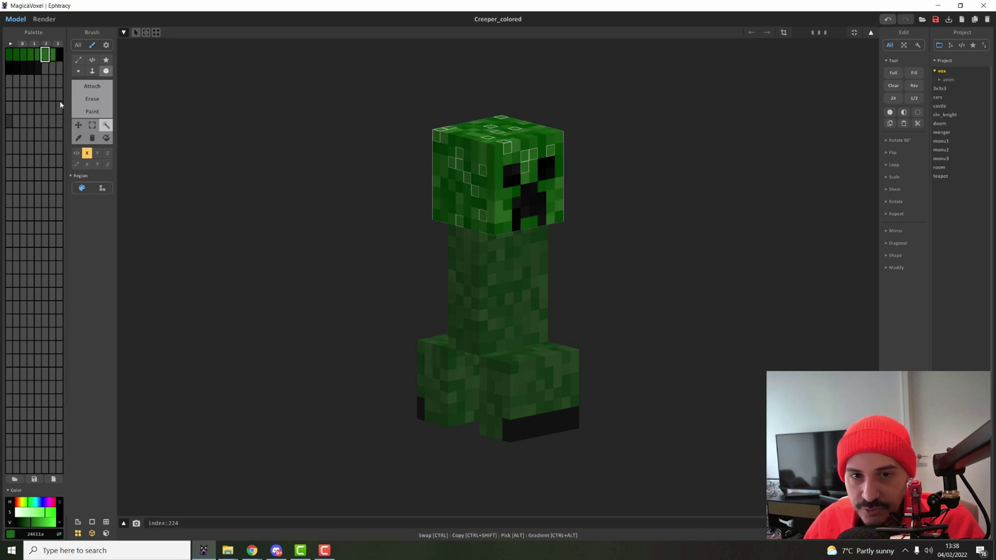
{"action": "left_click", "coordinate": [59, 105]}
{"action": "left_click", "coordinate": [33, 55]}
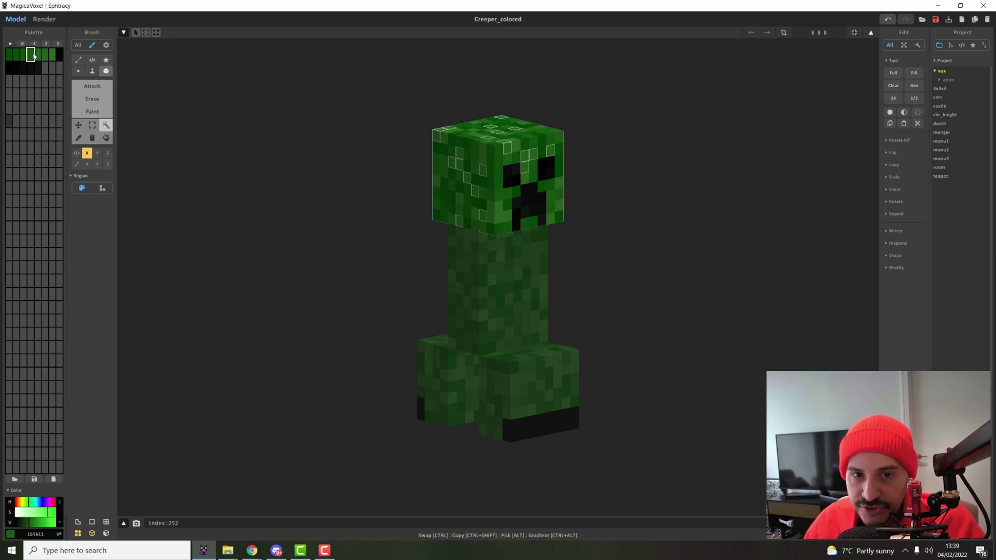
Select the green palette row and apply Select by Color to the creeper's head voxels
{"action": "left_click_drag", "start_coordinate": [8, 58], "coordinate": [52, 60]}
{"action": "left_click", "coordinate": [52, 82]}
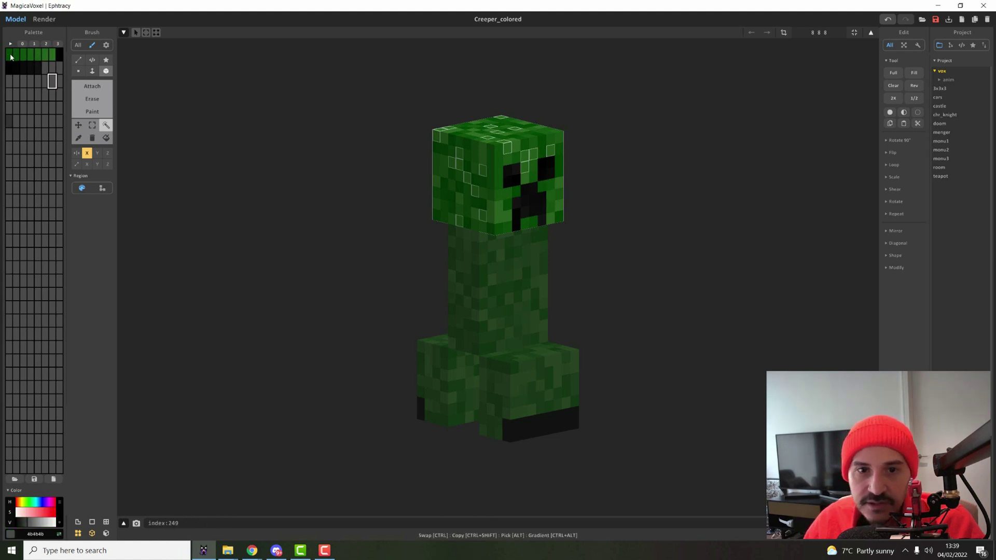
{"action": "left_click", "coordinate": [11, 56]}
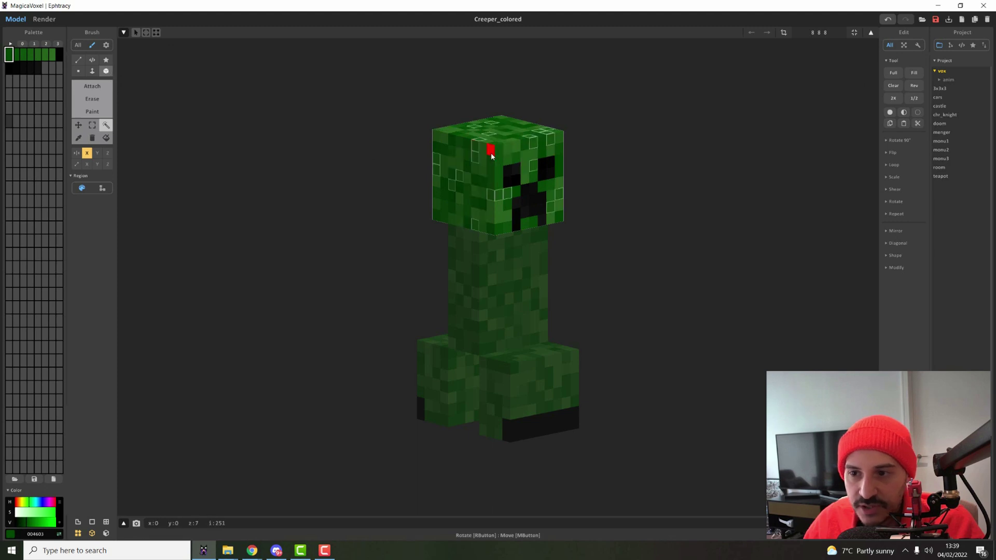
{"action": "mouse_move", "coordinate": [491, 156]}
{"action": "left_mouse_down"}
{"action": "mouse_move", "coordinate": [482, 142]}
{"action": "mouse_move", "coordinate": [492, 123]}
{"action": "left_mouse_up"}
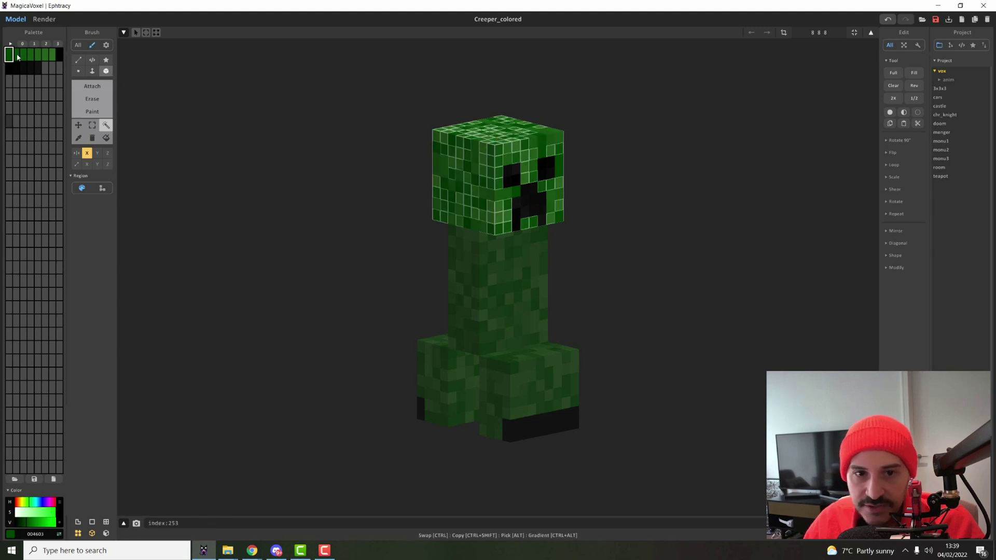
{"action": "left_click_drag", "start_coordinate": [17, 57], "coordinate": [50, 60]}
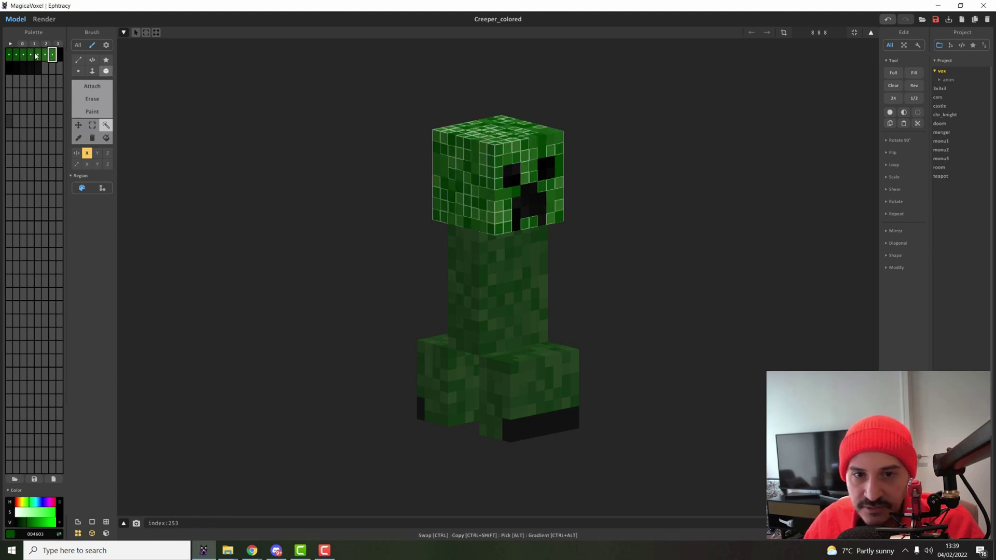
{"action": "right_click", "coordinate": [35, 56]}
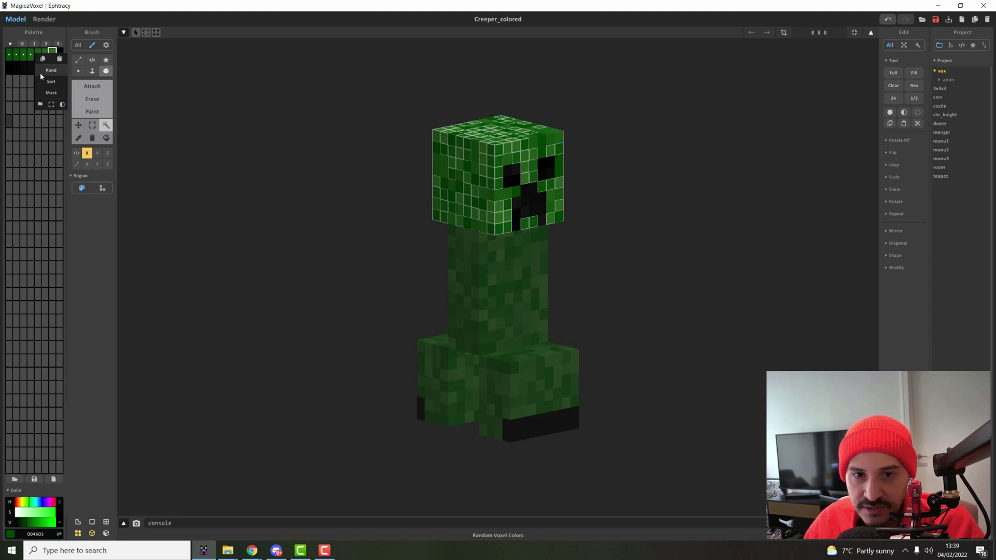
{"action": "left_click", "coordinate": [51, 105]}
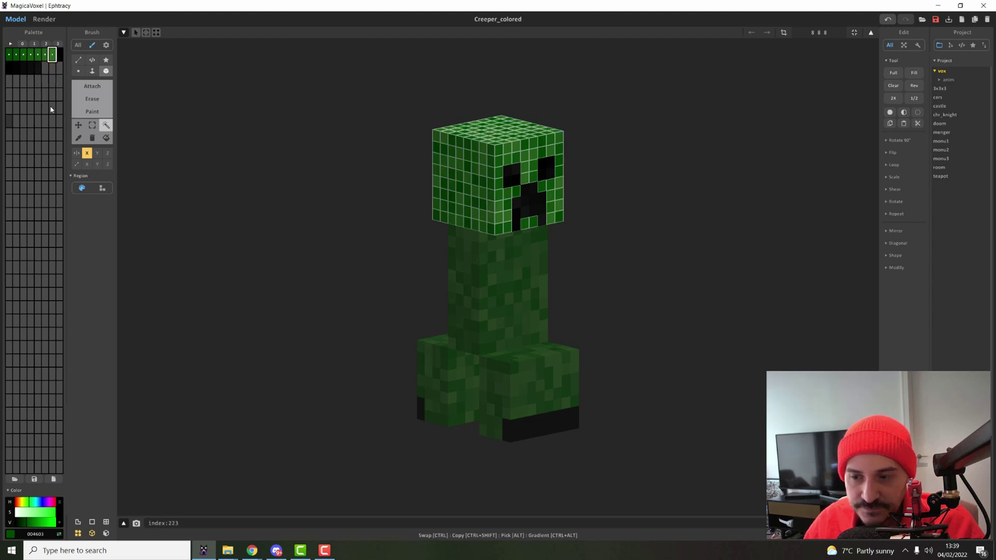
{"action": "left_click", "coordinate": [31, 108]}
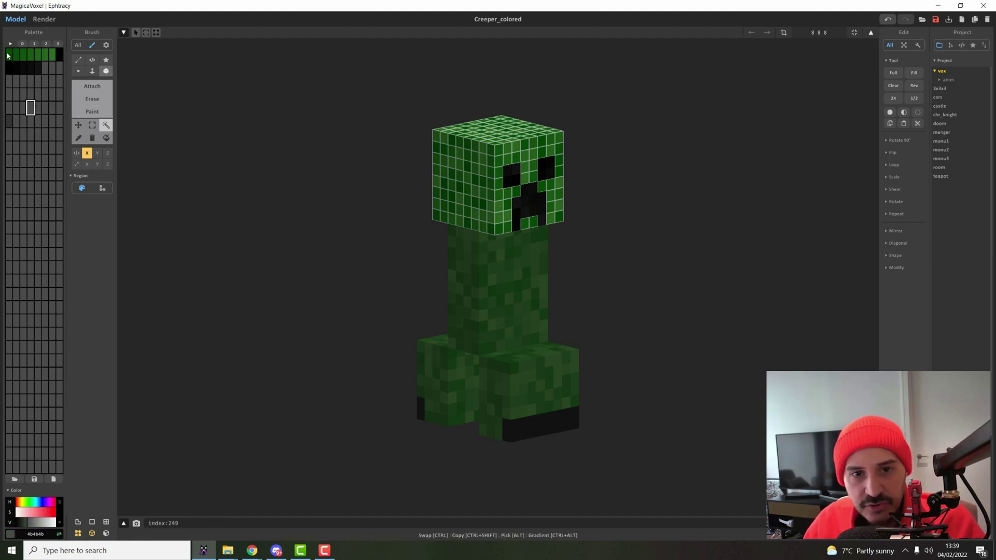
Select the top green palette row and add ten more palette cells further down
{"action": "left_click_drag", "start_coordinate": [9, 56], "coordinate": [52, 59]}
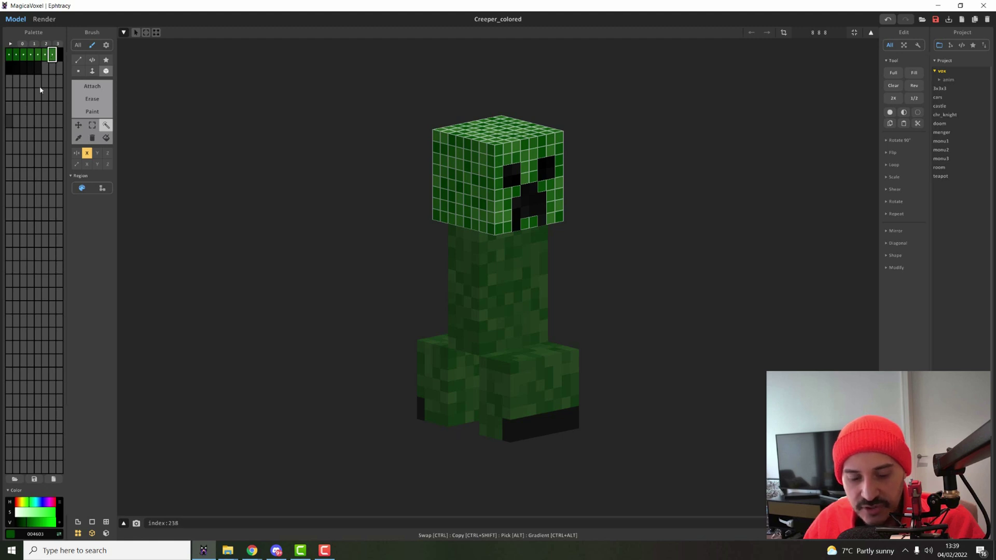
{"action": "left_click", "coordinate": [10, 123]}
{"action": "left_click", "coordinate": [38, 174]}
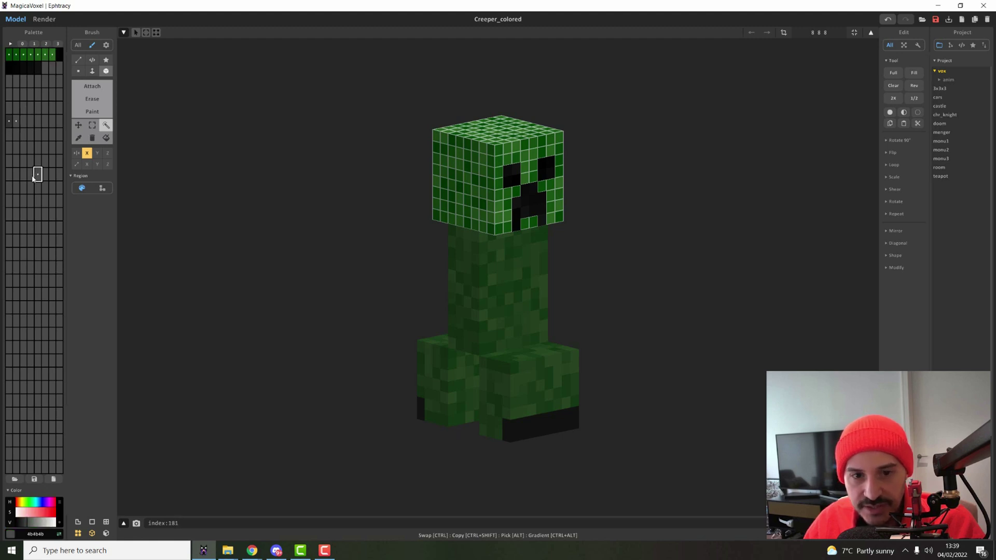
{"action": "left_click", "coordinate": [9, 200]}
{"action": "left_click", "coordinate": [31, 214]}
{"action": "left_click", "coordinate": [38, 254]}
{"action": "left_click", "coordinate": [23, 280]}
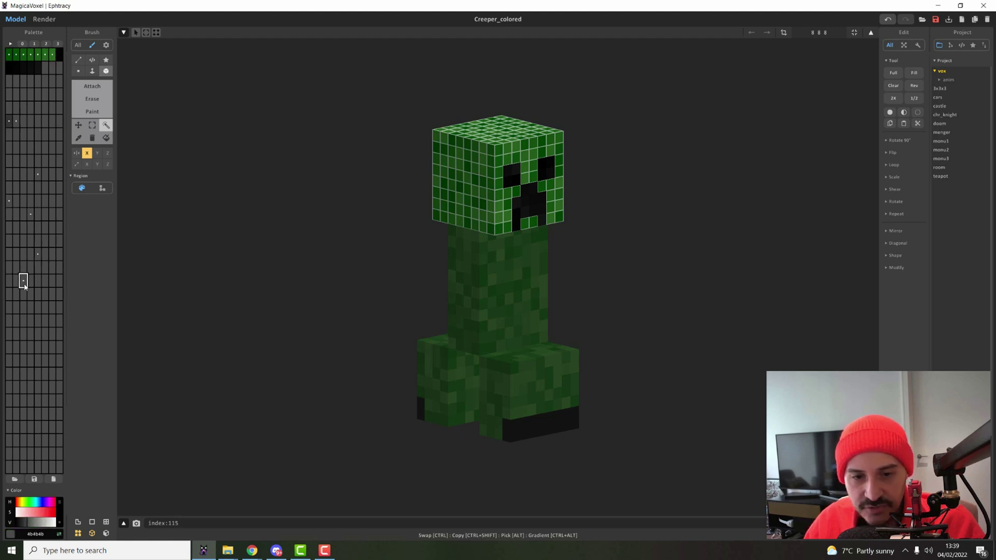
{"action": "left_click", "coordinate": [59, 307]}
{"action": "left_click", "coordinate": [24, 347]}
{"action": "left_click", "coordinate": [46, 374]}
{"action": "left_click", "coordinate": [23, 399]}
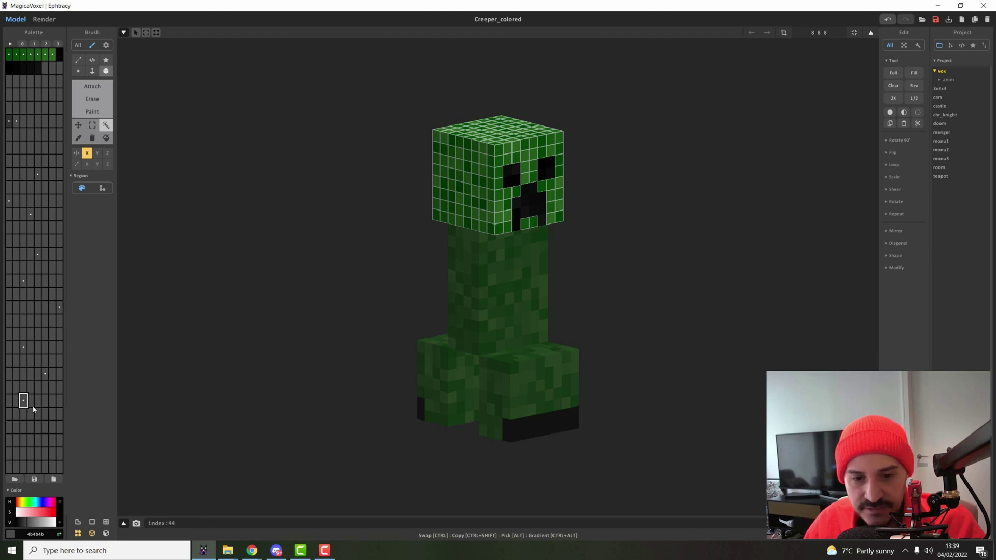
Remove four of the lower palette cells from the selection again
{"action": "left_click", "coordinate": [44, 374]}
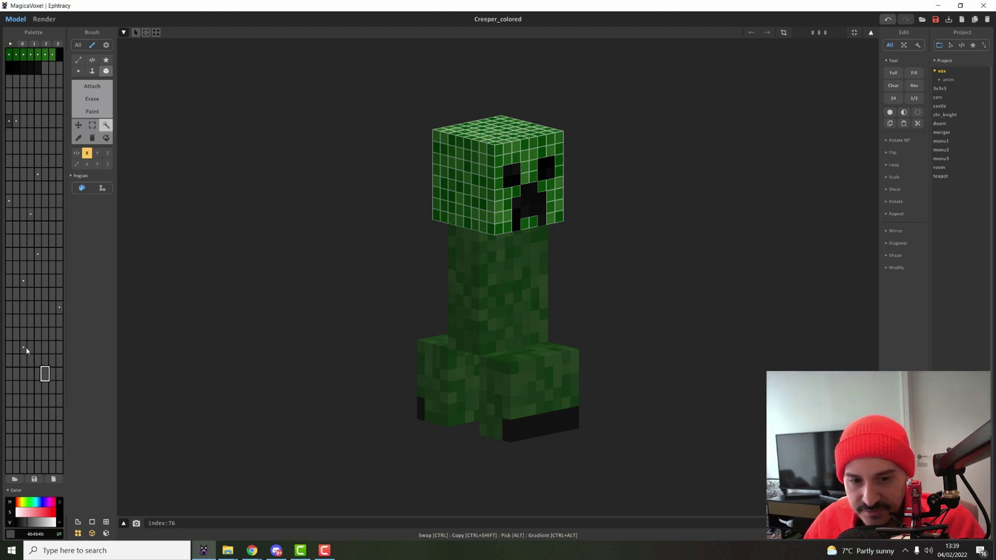
{"action": "left_click", "coordinate": [24, 347]}
{"action": "left_click", "coordinate": [59, 308]}
{"action": "left_click", "coordinate": [22, 282]}
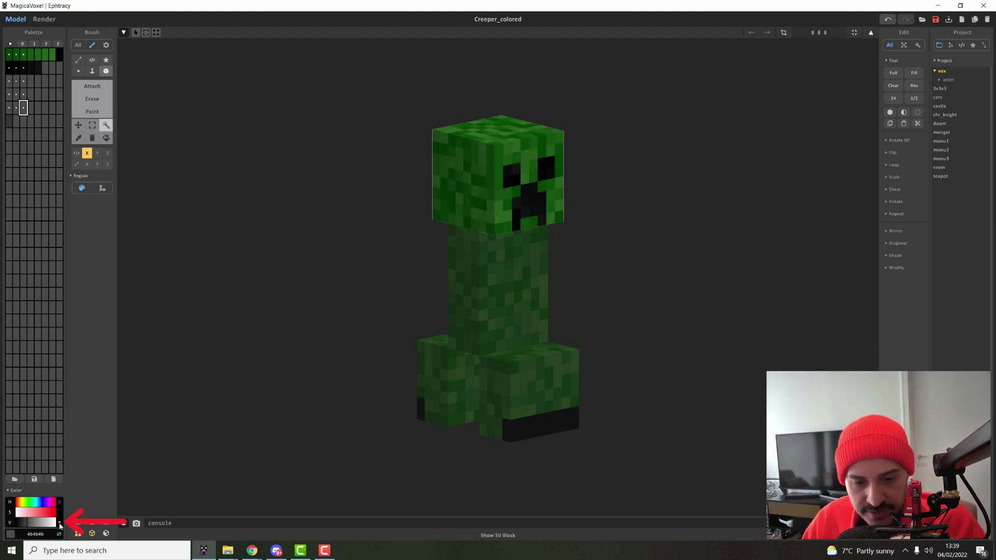
Preview raised saturation and value shifting the selected colours to dark red, then undo it
{"action": "left_click", "coordinate": [61, 525]}
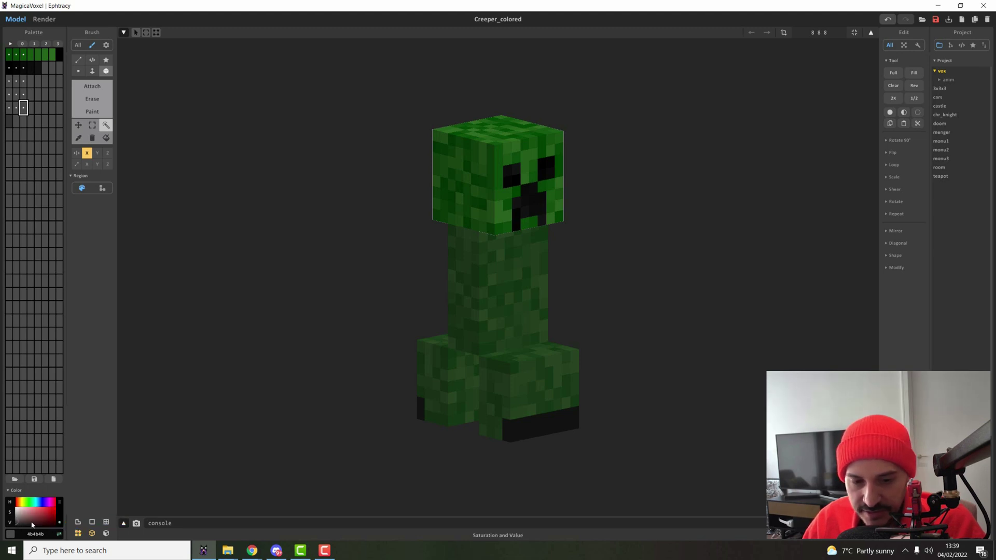
{"action": "left_click", "coordinate": [59, 523]}
{"action": "left_click", "coordinate": [32, 513]}
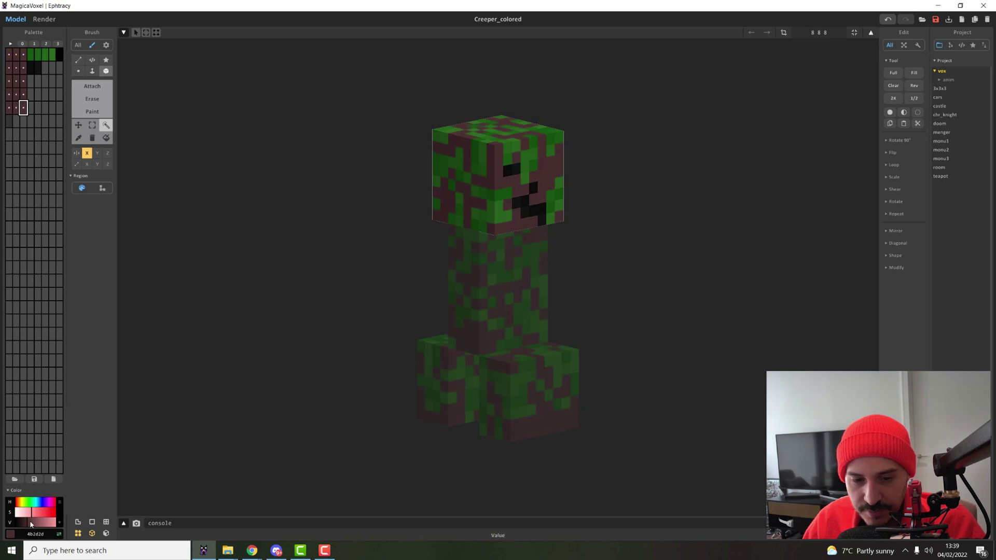
{"action": "left_click", "coordinate": [42, 523]}
{"action": "mouse_move", "coordinate": [38, 515]}
{"action": "left_mouse_down"}
{"action": "mouse_move", "coordinate": [29, 511]}
{"action": "mouse_move", "coordinate": [49, 521]}
{"action": "mouse_move", "coordinate": [12, 524]}
{"action": "mouse_move", "coordinate": [52, 521]}
{"action": "mouse_move", "coordinate": [32, 515]}
{"action": "mouse_move", "coordinate": [51, 521]}
{"action": "mouse_move", "coordinate": [46, 513]}
{"action": "left_mouse_up"}
{"action": "key", "text": "ctrl+z"}
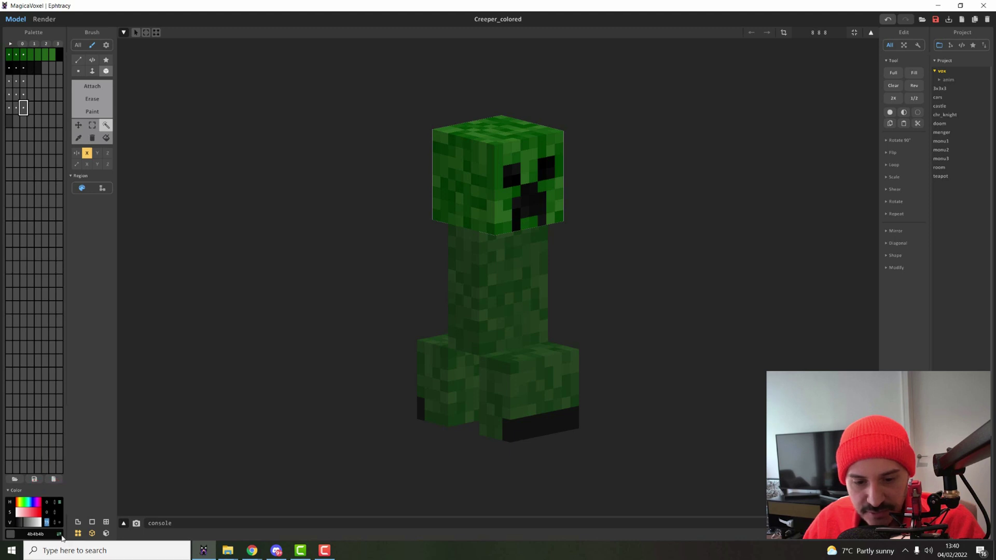
Switch the colour field to RGB, preview a hue shift, then undo it
{"action": "left_click", "coordinate": [35, 533]}
{"action": "left_click_drag", "start_coordinate": [54, 503], "coordinate": [24, 505]}
{"action": "key", "text": "ctrl+z"}
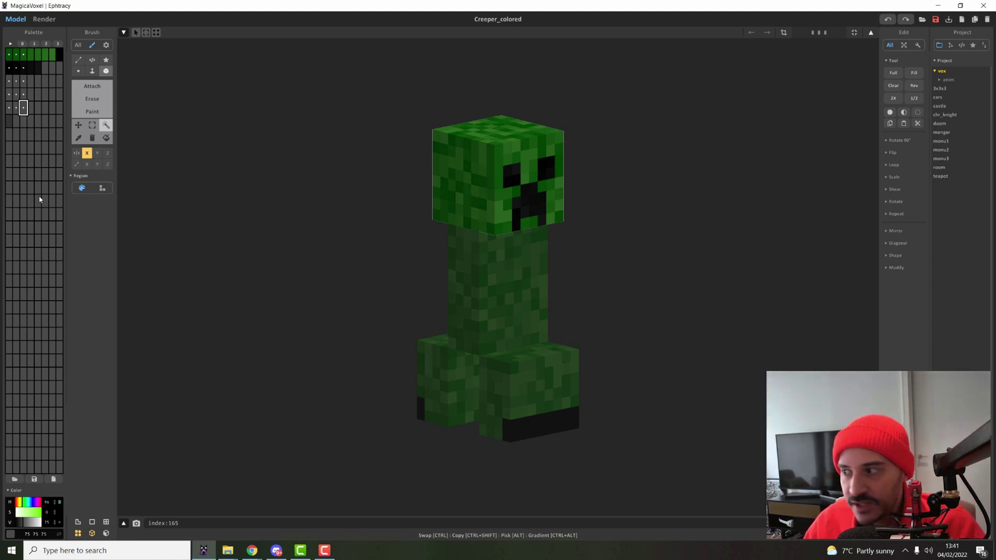
{"action": "scroll", "coordinate": [949, 103], "scroll_direction": "down", "scroll_amount": 1}
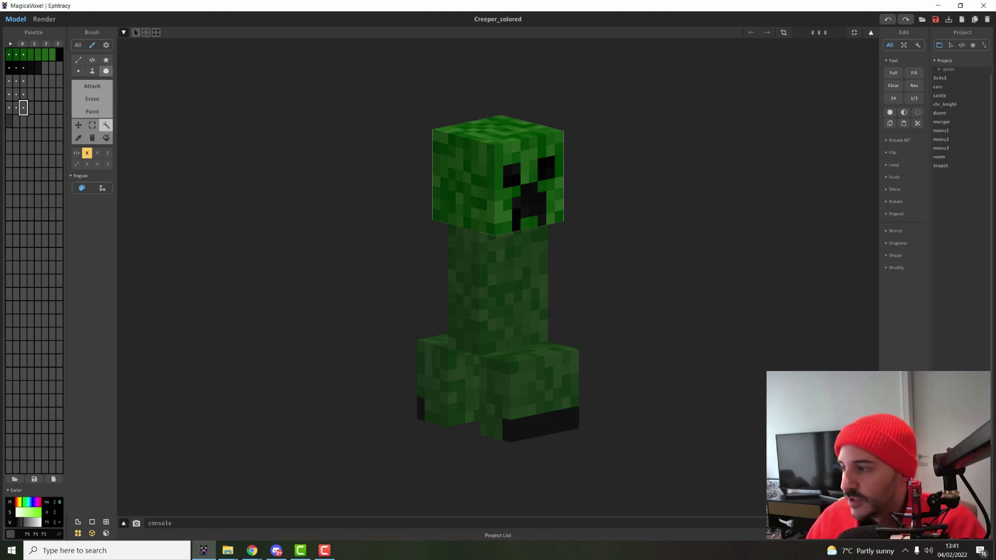